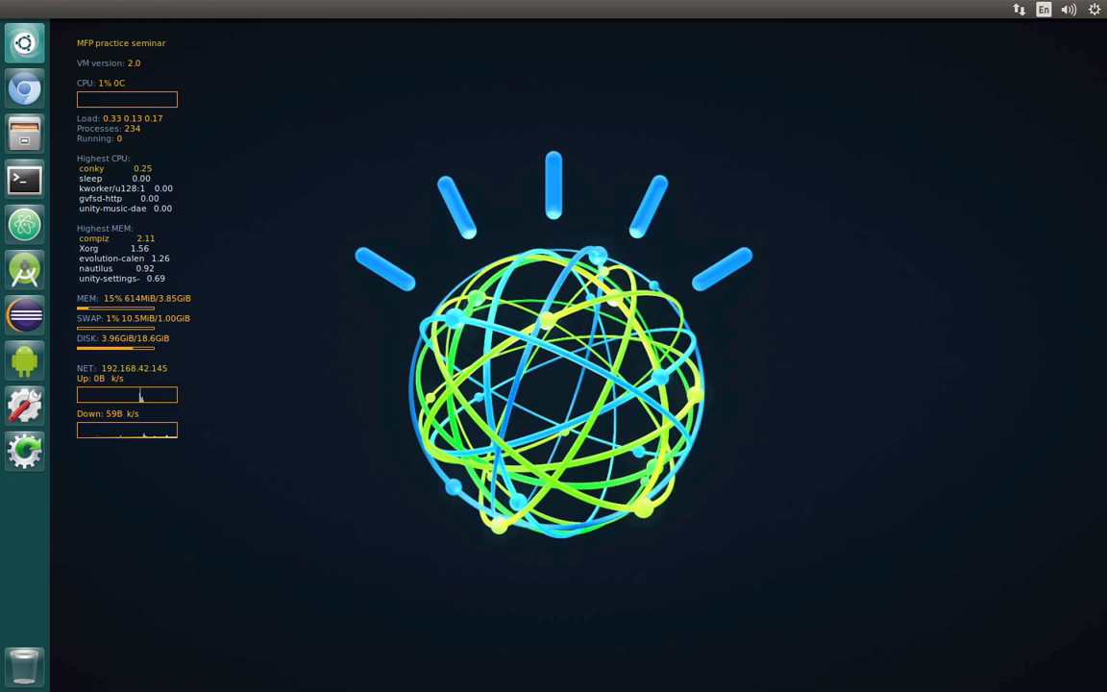
Examine the ApplicationCenter folder, expanding its console, databases and installer subfolders to see their files
left_click_drag(1106, 402, 798, 228)
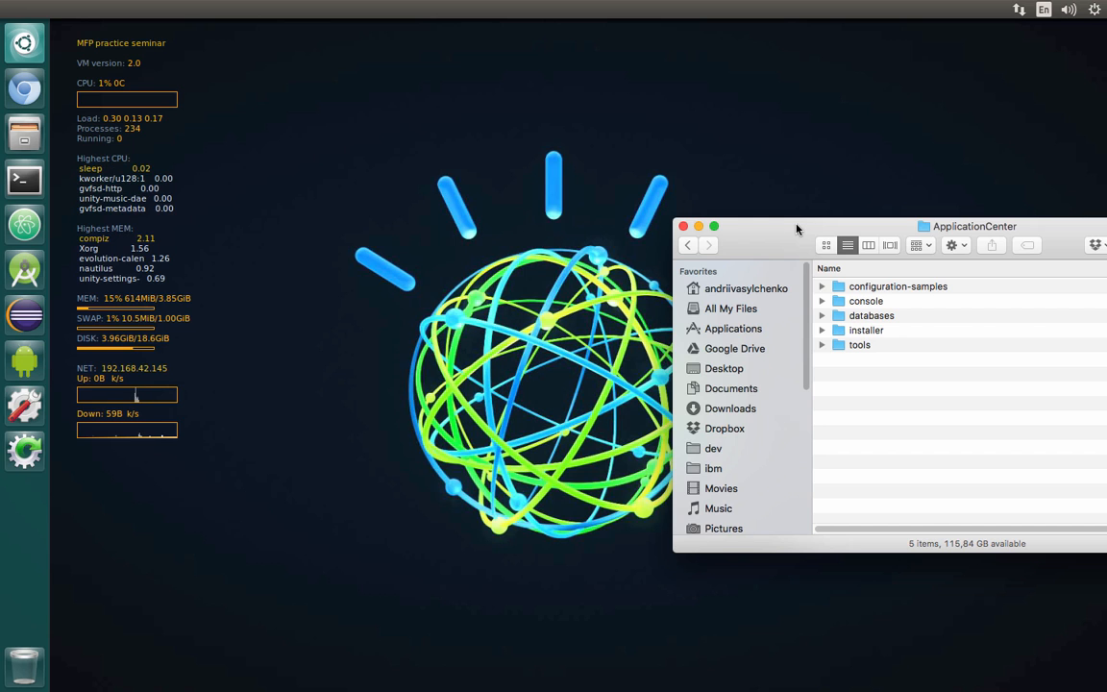
left_click(822, 301)
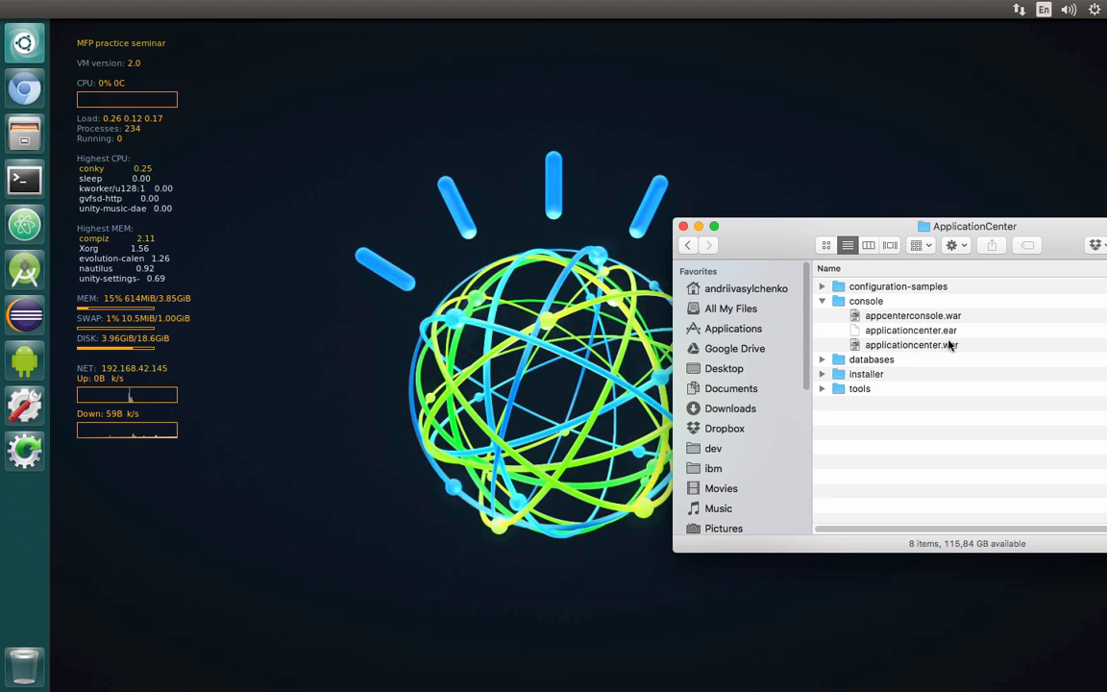
left_click(821, 359)
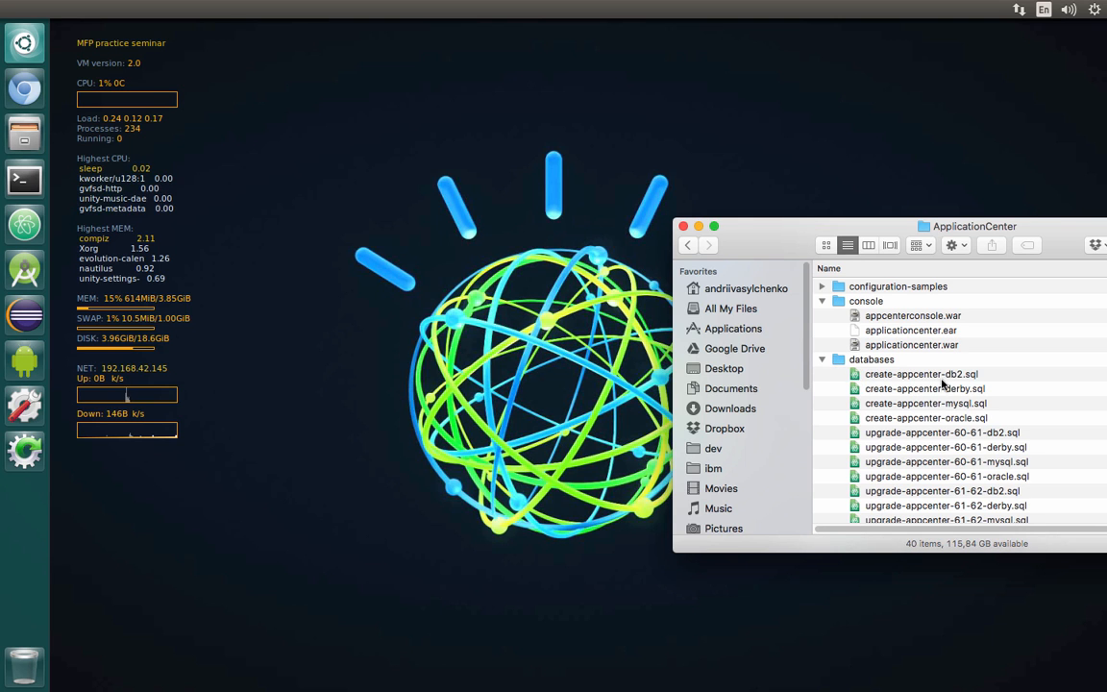
left_click(822, 361)
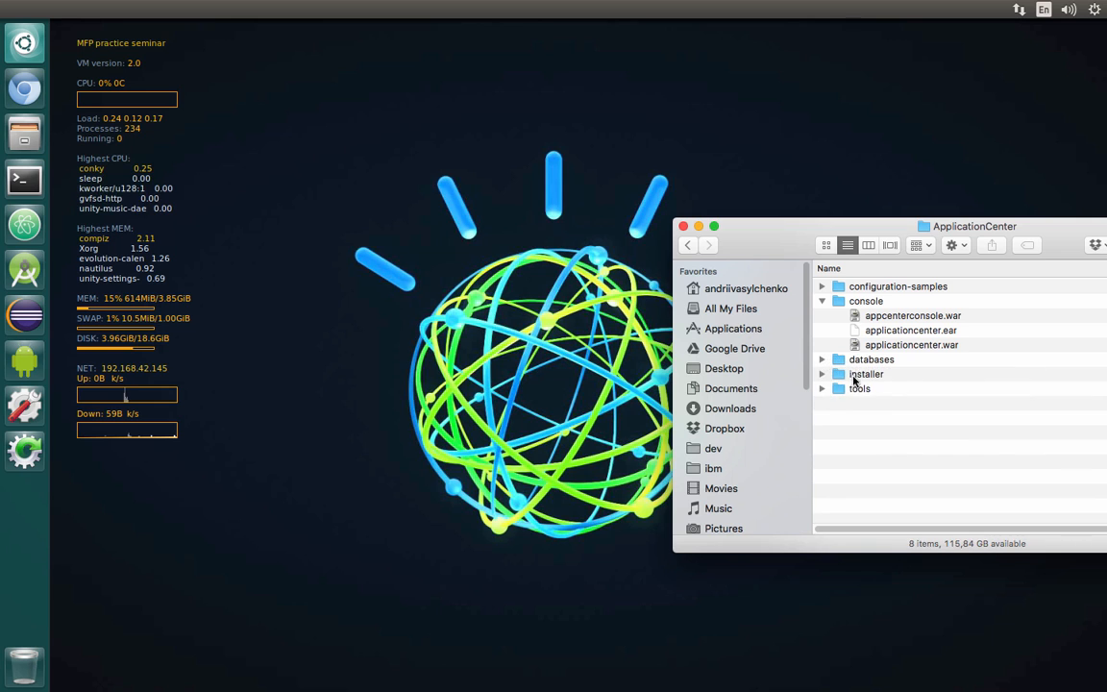
left_click(823, 375)
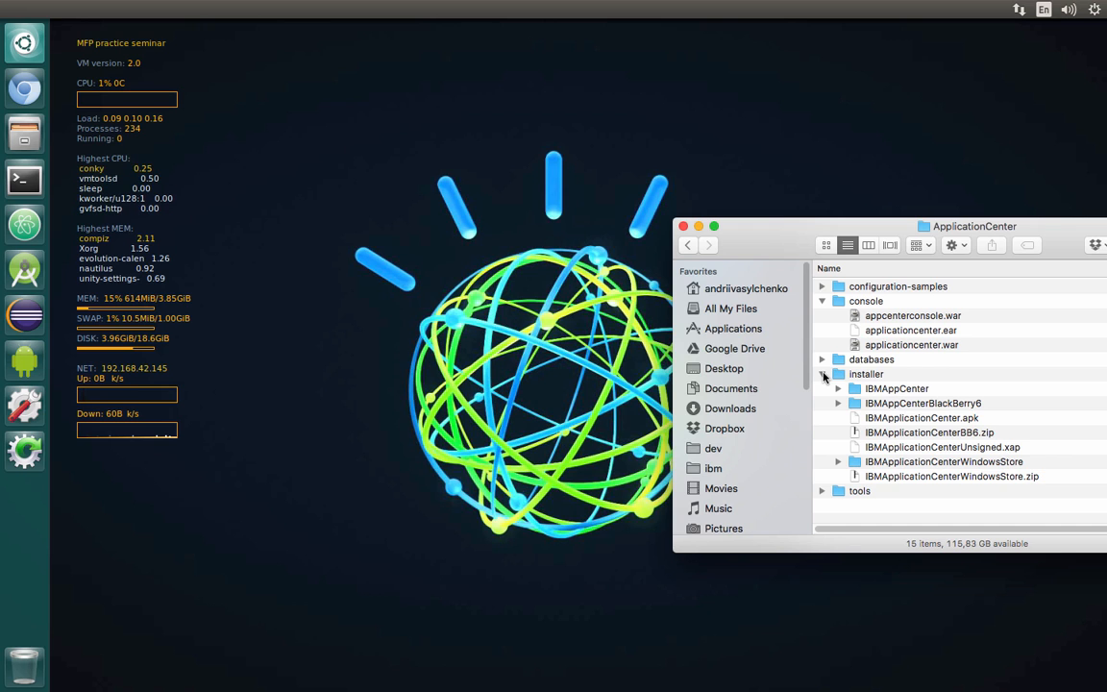
left_click(822, 375)
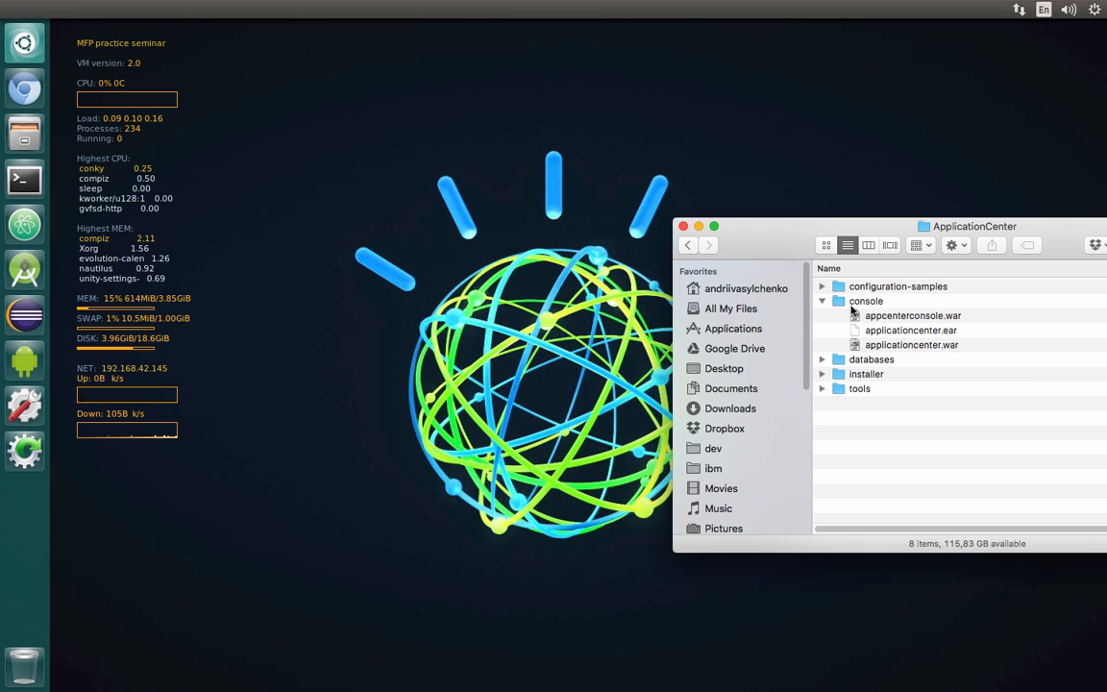
left_click(825, 302)
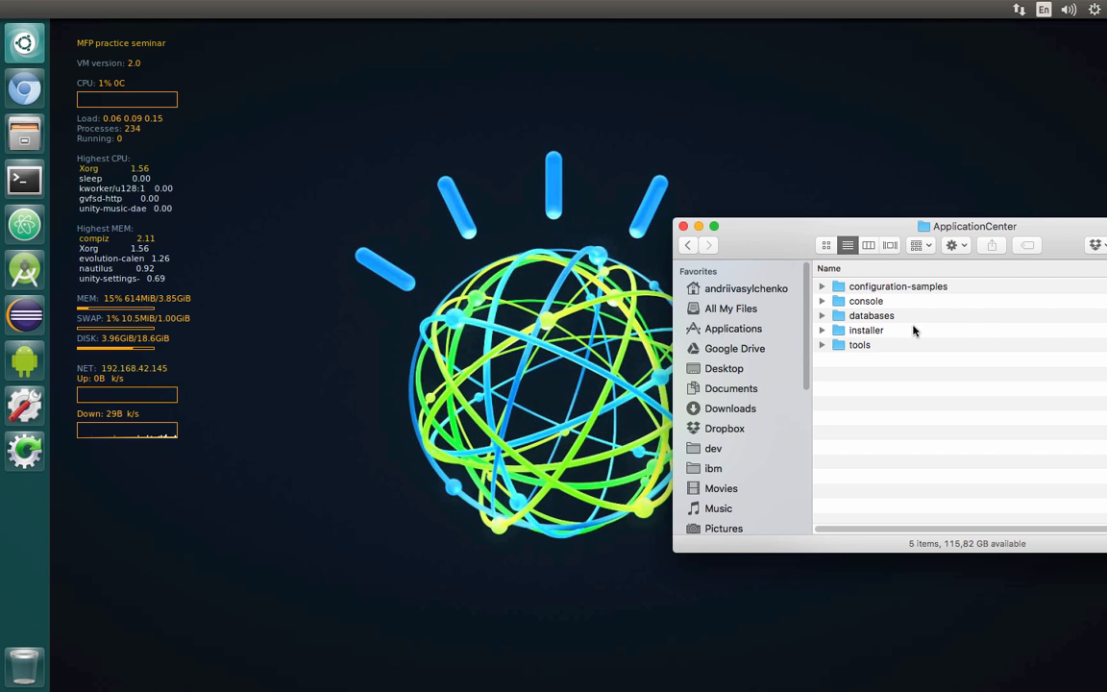
left_click_drag(807, 227, 1106, 242)
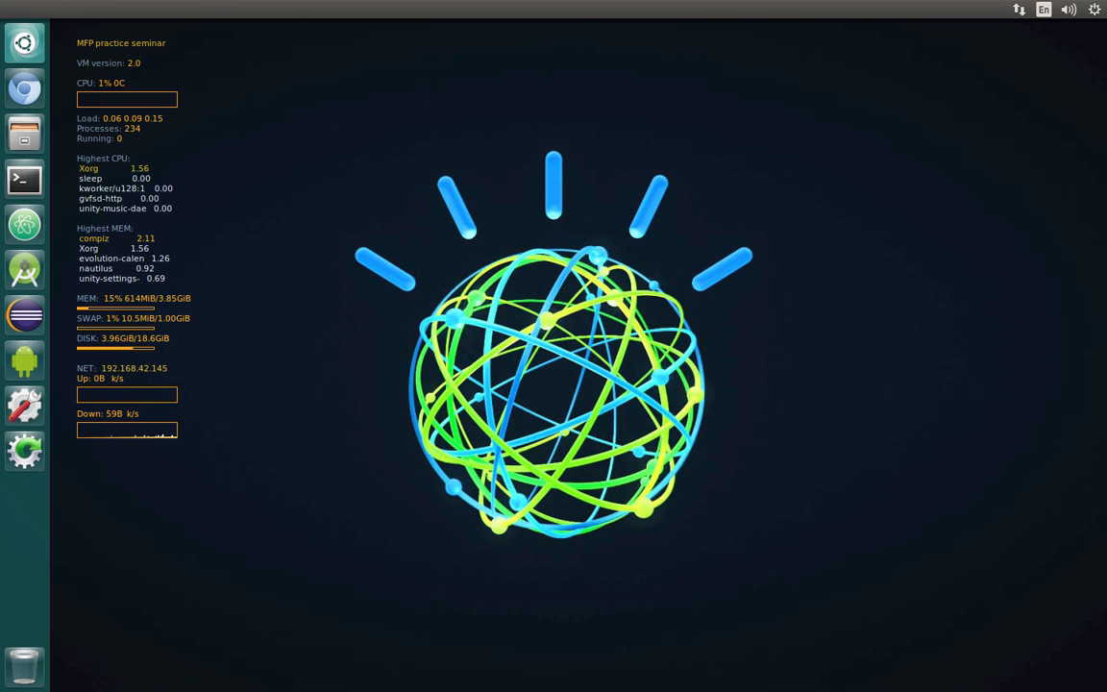
Open the browser, go to the Bluemix site from the bookmarks and log in
left_click(34, 90)
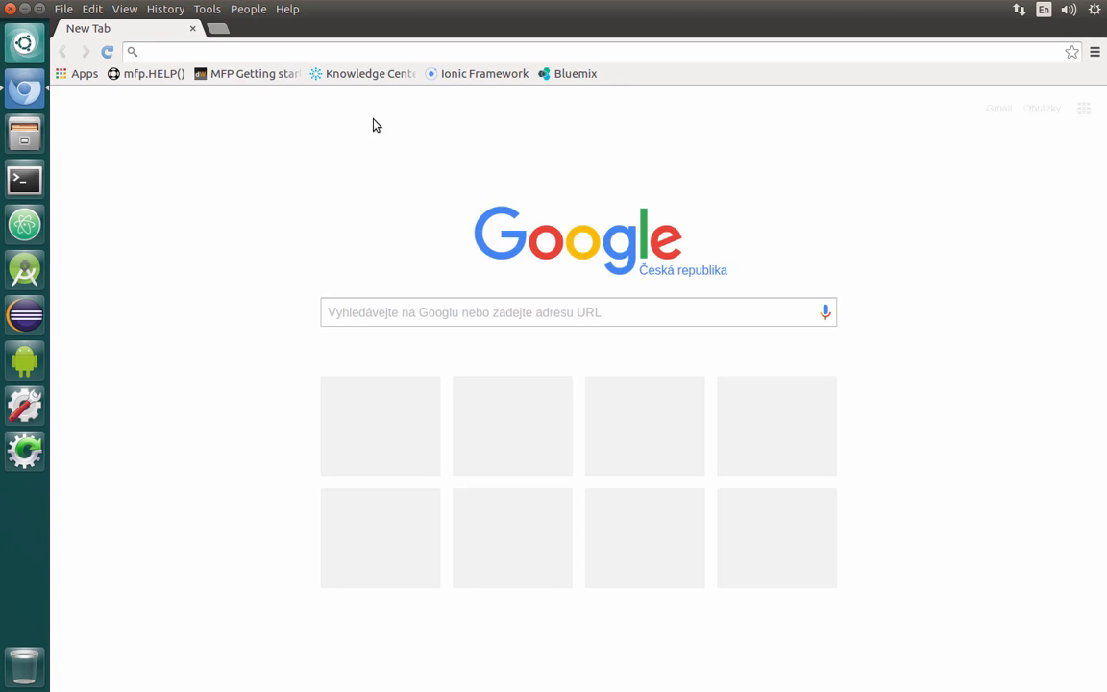
left_click(560, 75)
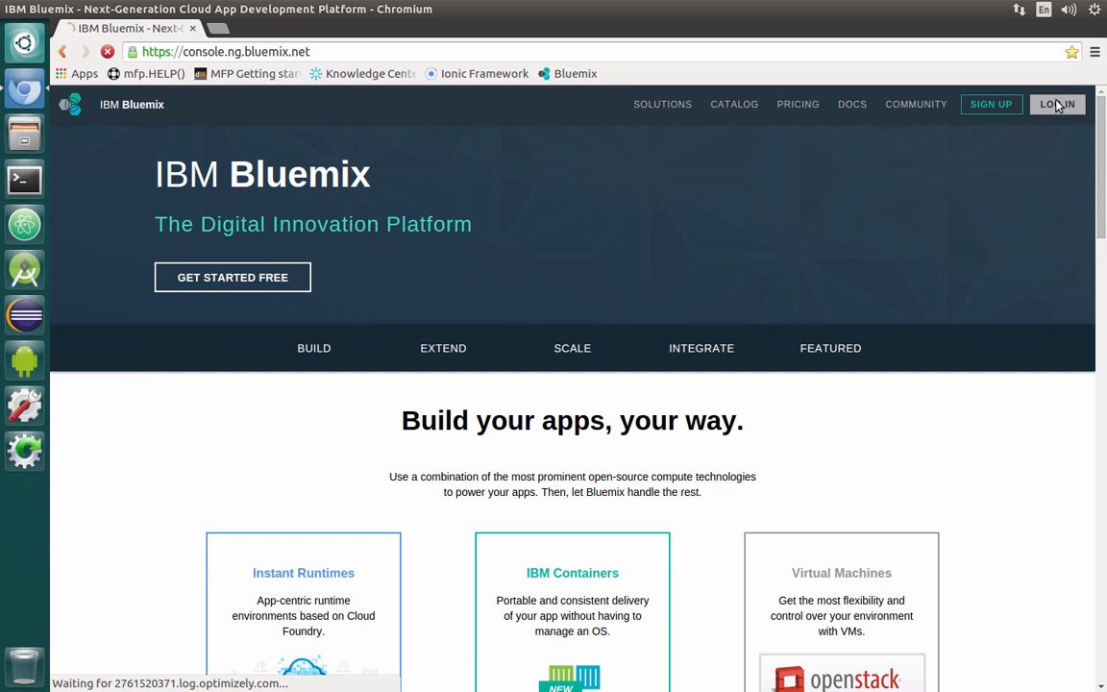
left_click(1057, 104)
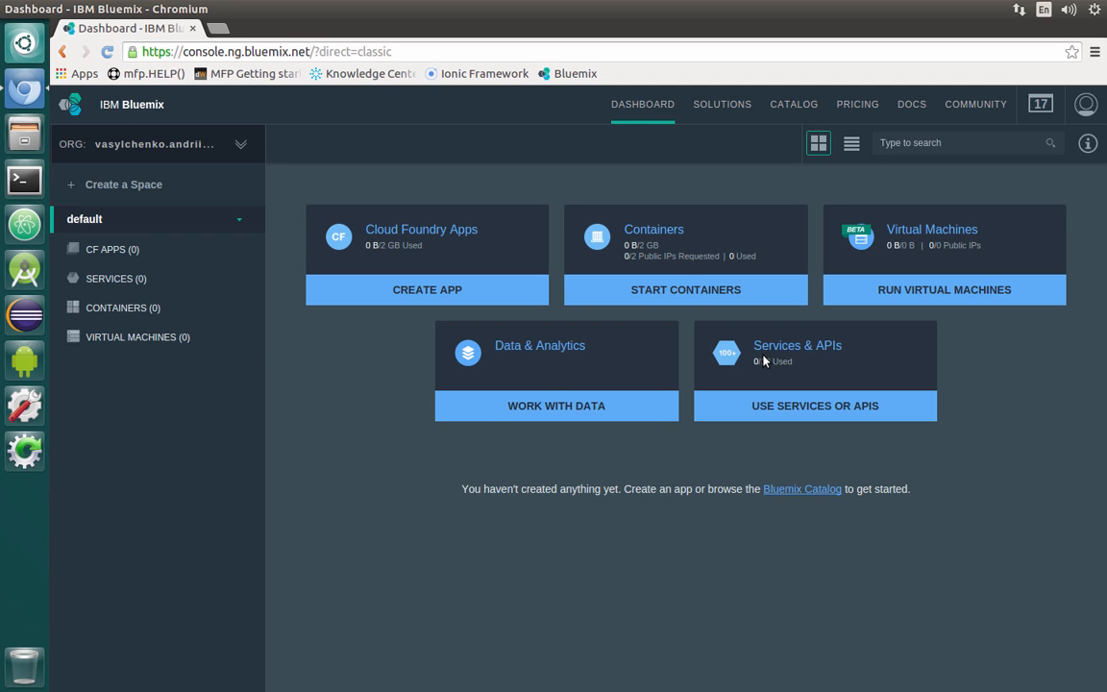
Open the Bluemix catalog and choose the Liberty for Java runtime
left_click(809, 106)
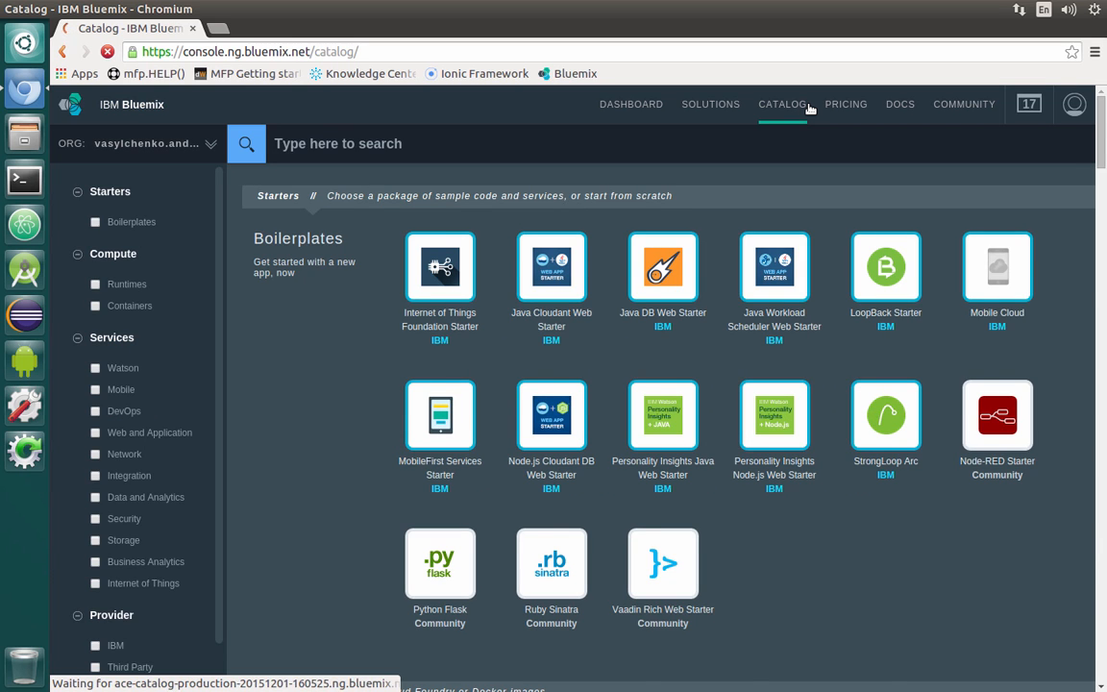
scroll(896, 411, "down", 4)
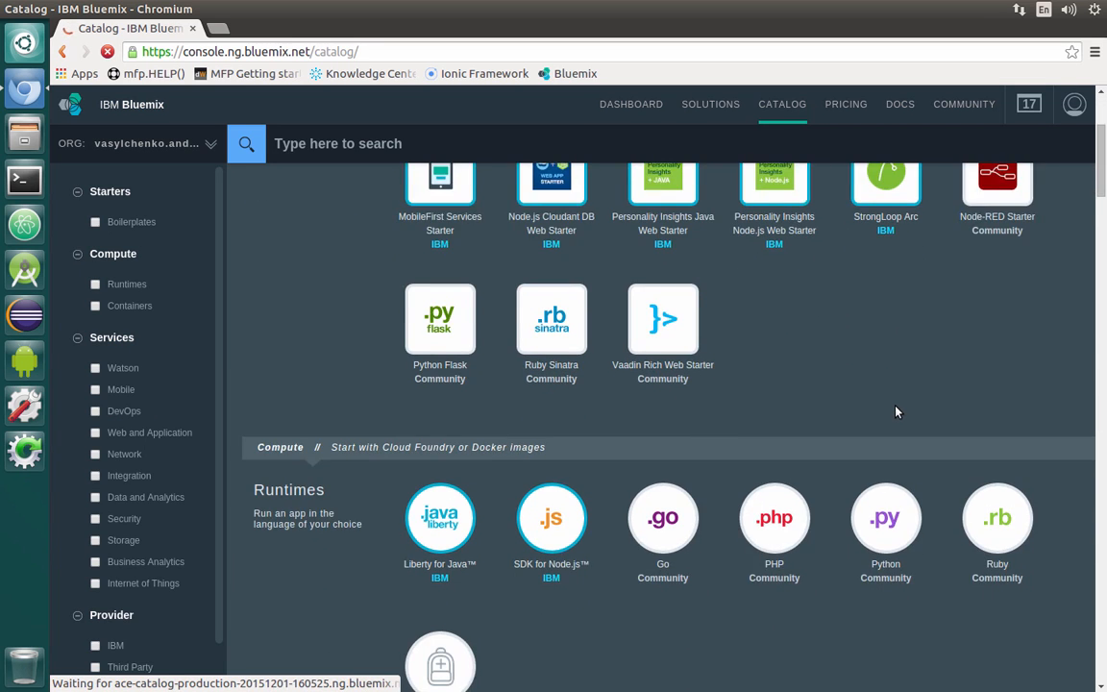
scroll(895, 411, "down", 2)
mouse_move(656, 486)
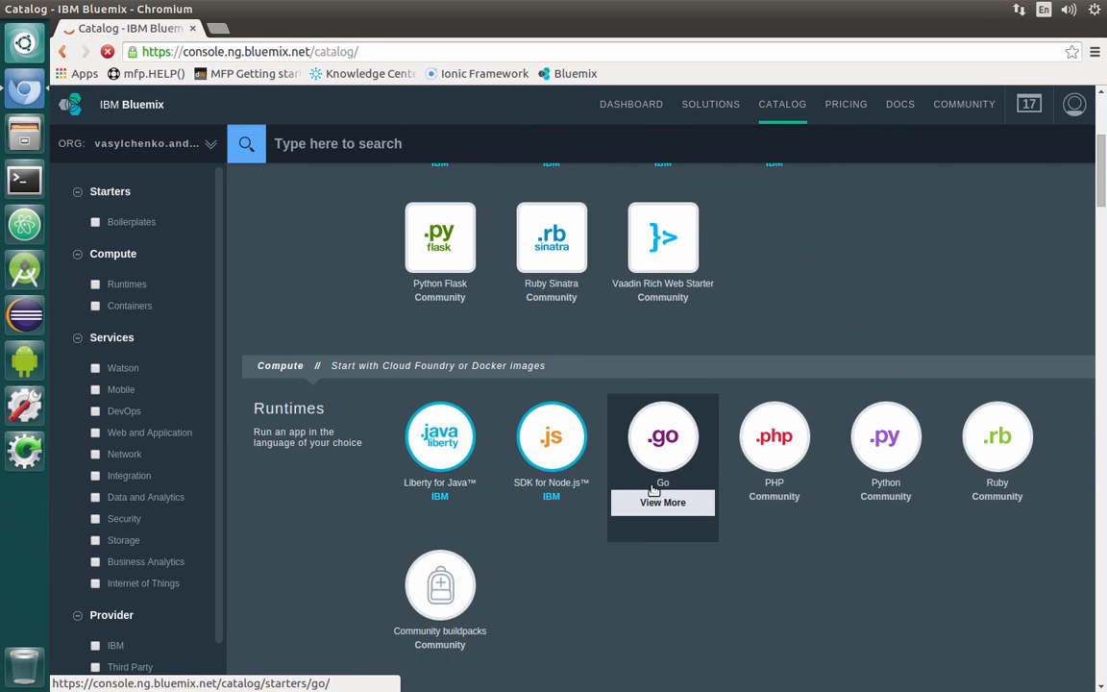
left_click(462, 440)
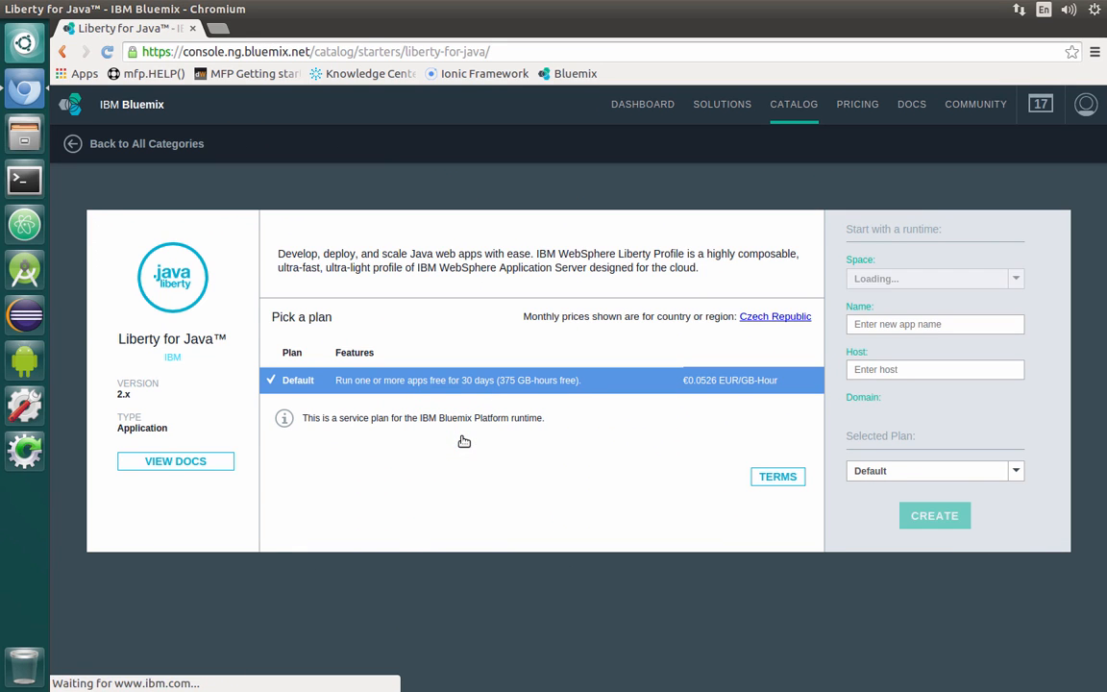
Create the Liberty for Java app named appcenterhelp with the default space, host and plan
left_click(937, 324)
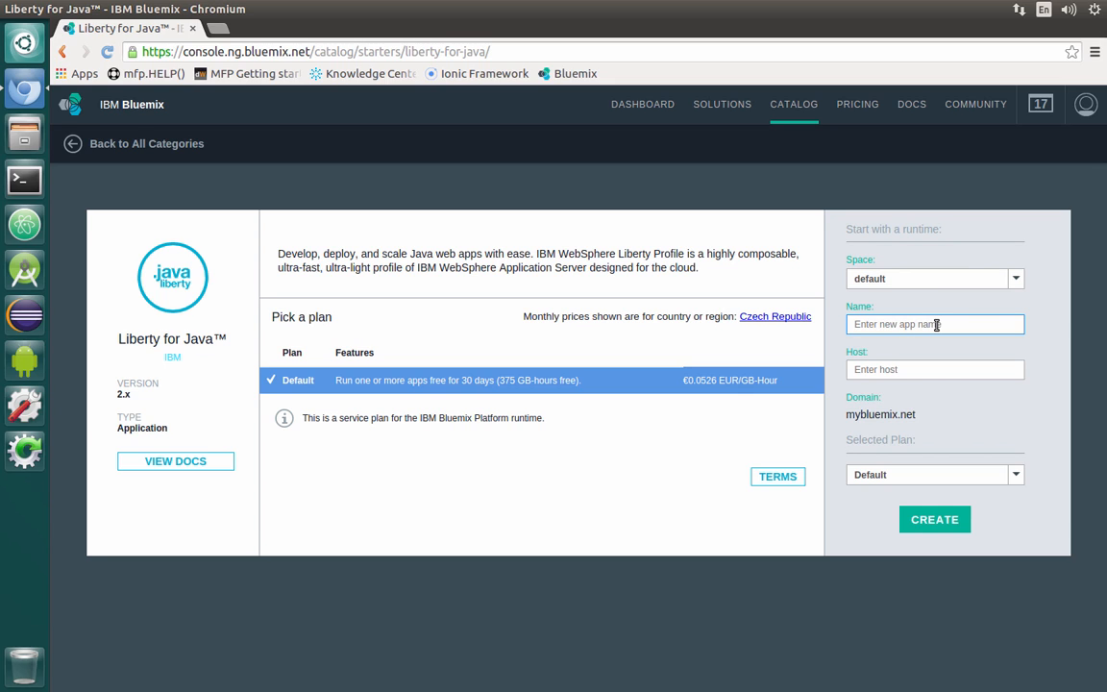
type("appcenterhelp")
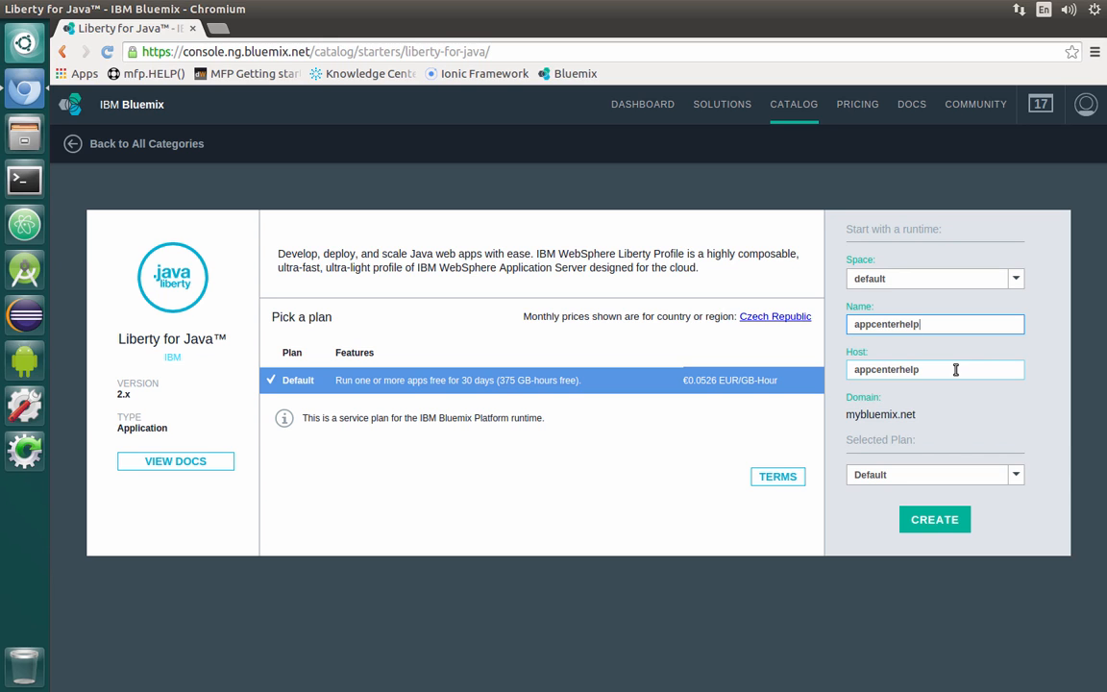
left_click(946, 529)
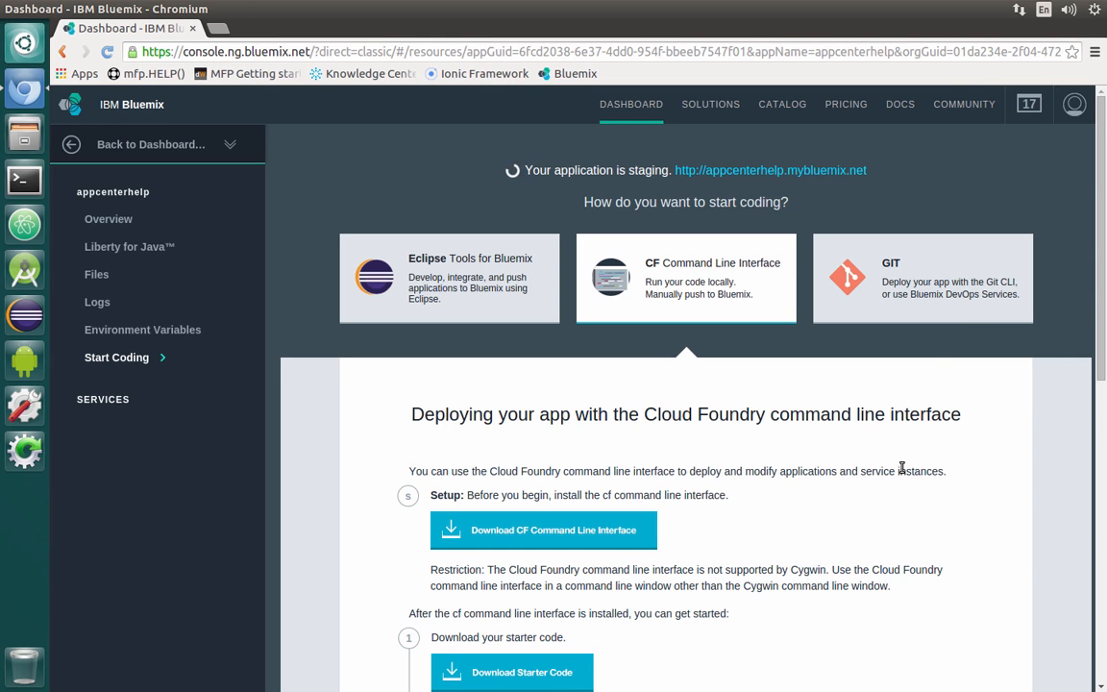
Download the Cloud Foundry command line interface Debian 64 bit installer and keep the file
left_click(606, 537)
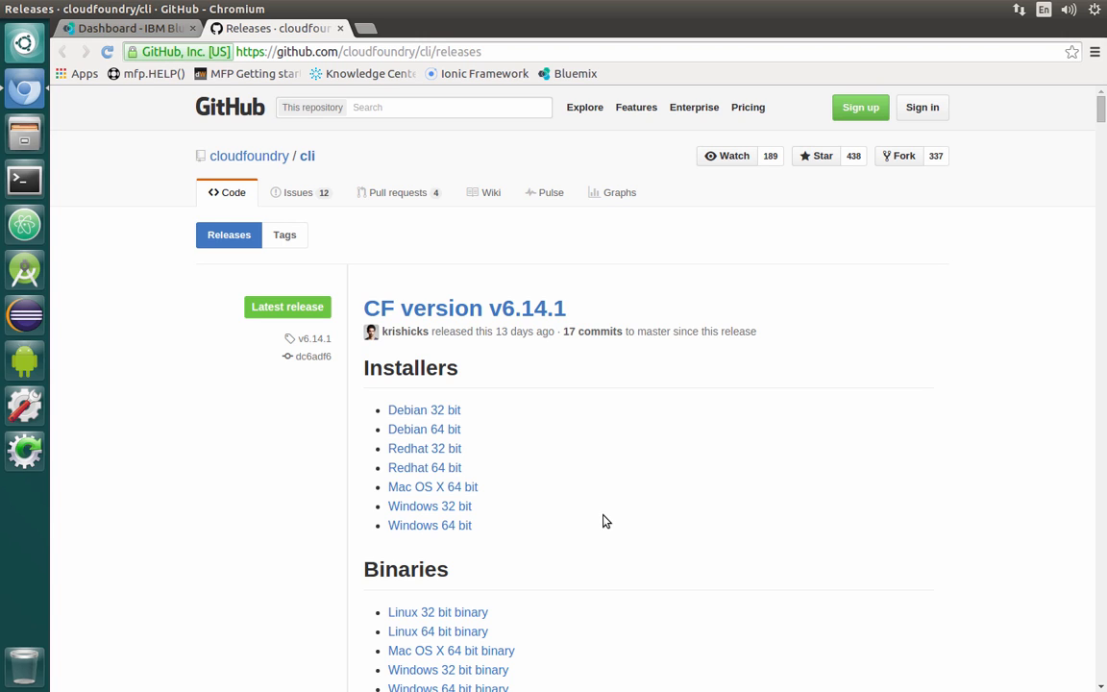
left_click(446, 434)
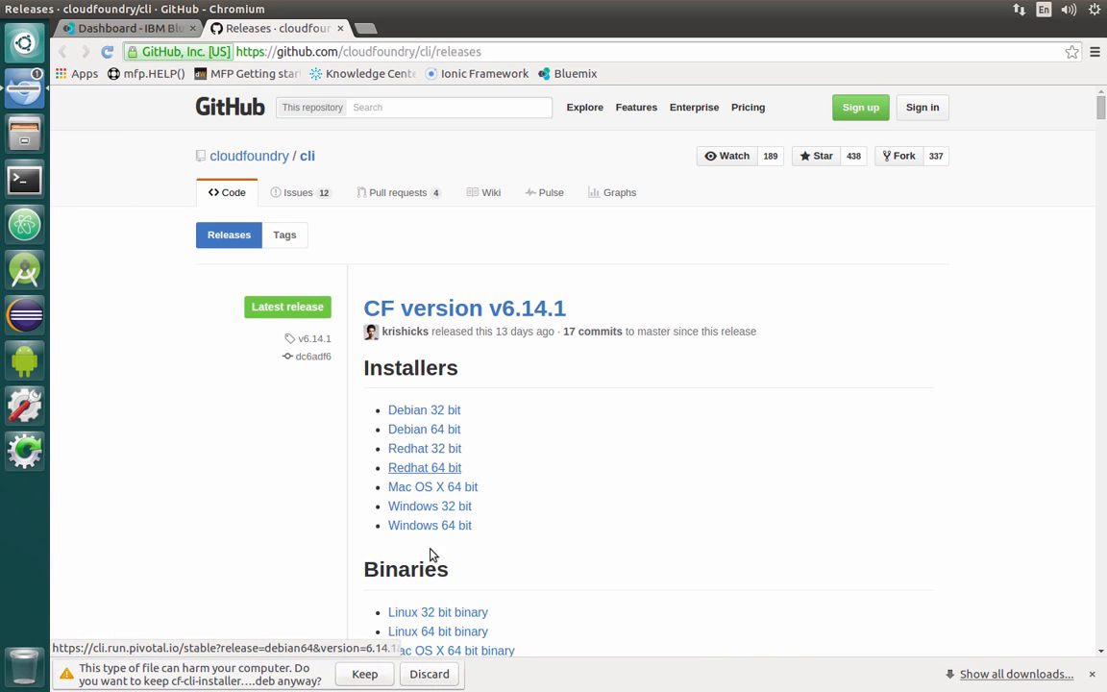
left_click(365, 676)
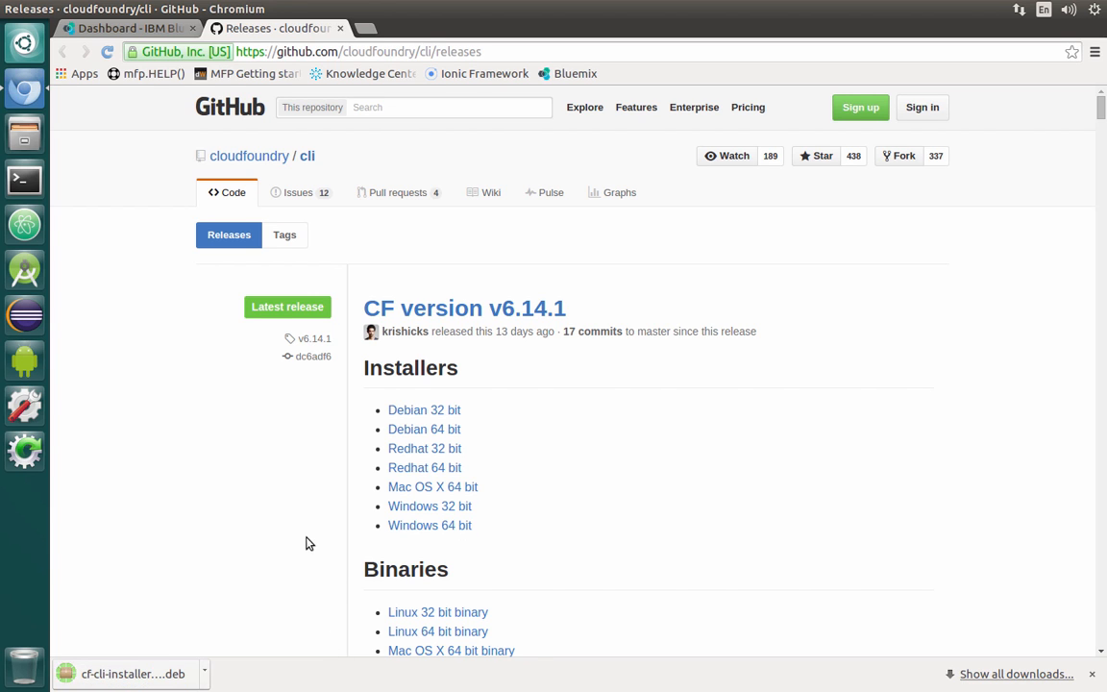
Open a terminal and change to the Downloads folder
left_click(33, 192)
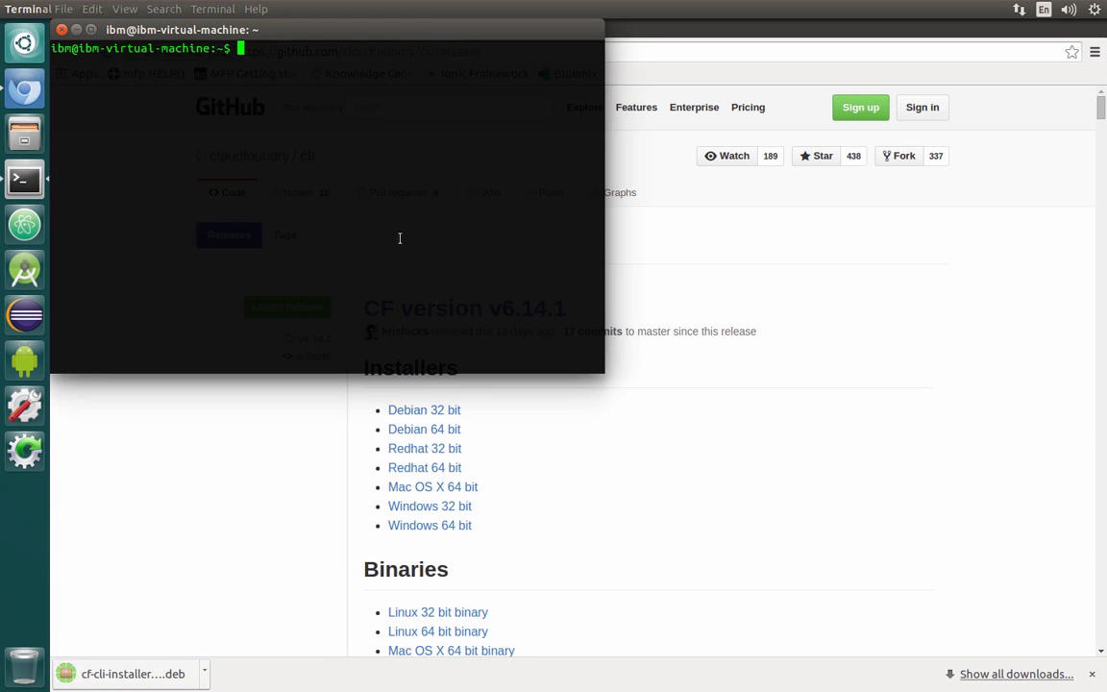
type("cd Do")
key("Tab")
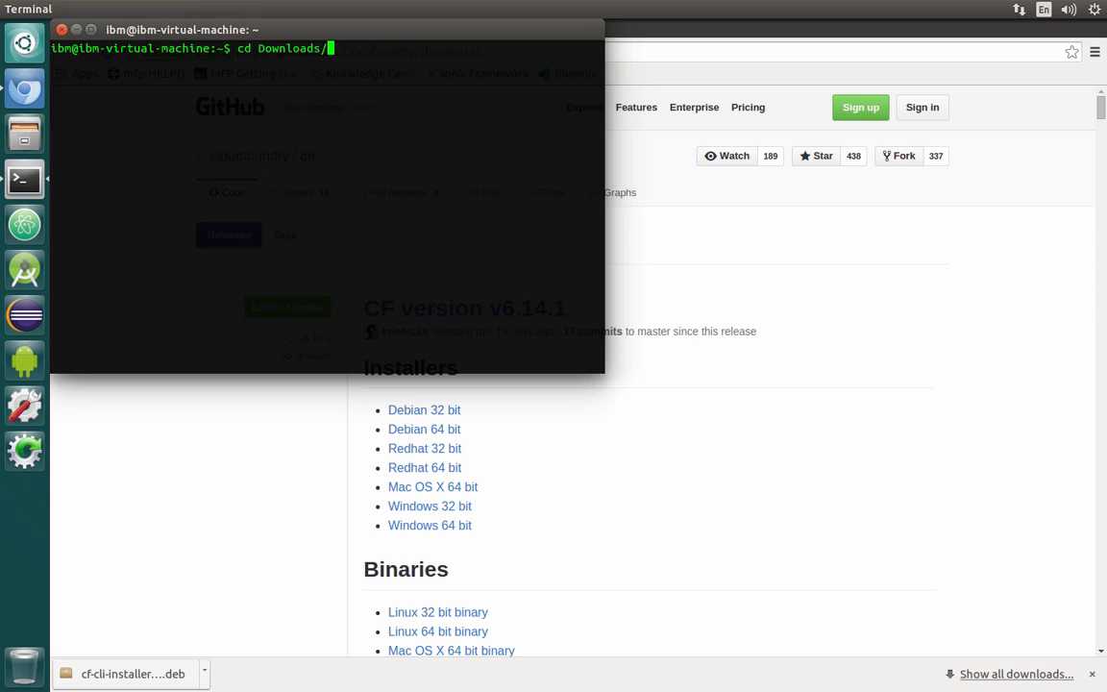
key("Return")
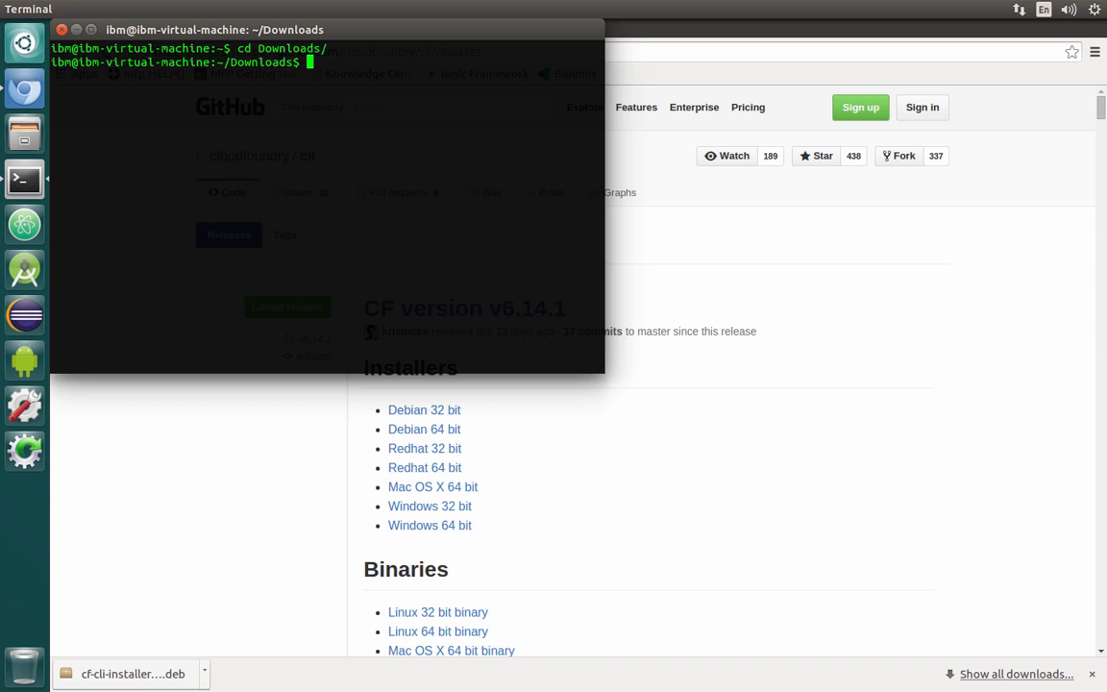
Install the downloaded cf-cli-installer_6.14.1_x86-64.deb with sudo dpkg -i, entering the sudo password
type("dpkg")
key("Left")
key("Left")
key("Left")
key("Left")
type("sudo")
key("Right")
key("Right")
key("Right")
key("Right")
type("-i cf")
key("Tab")
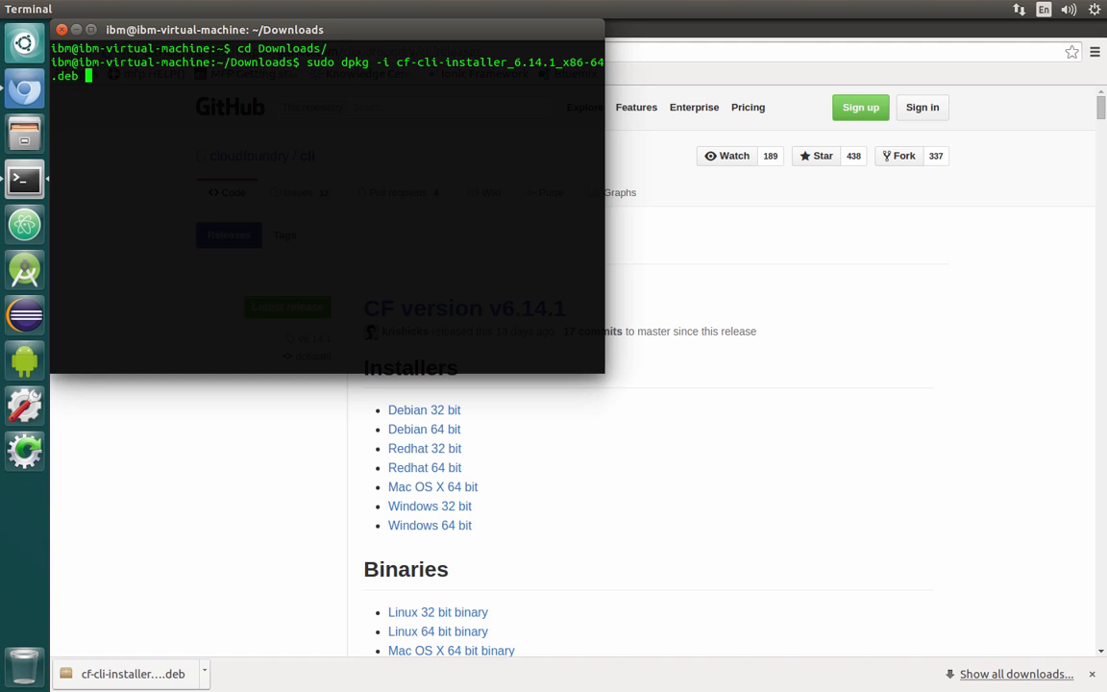
key("Return")
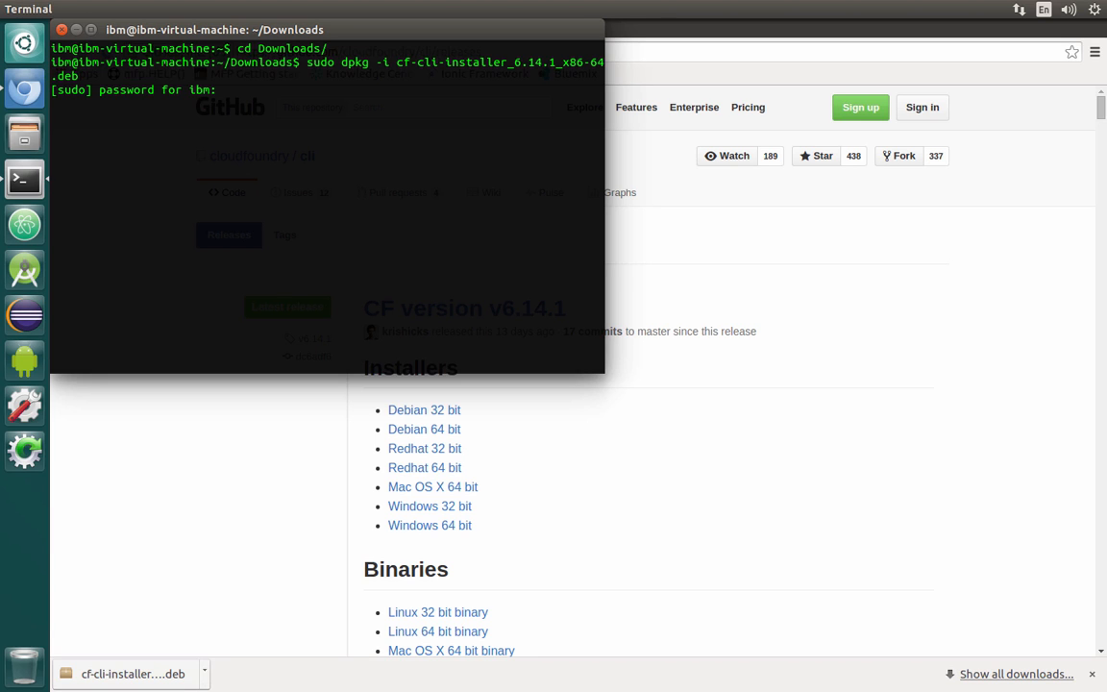
key("Return")
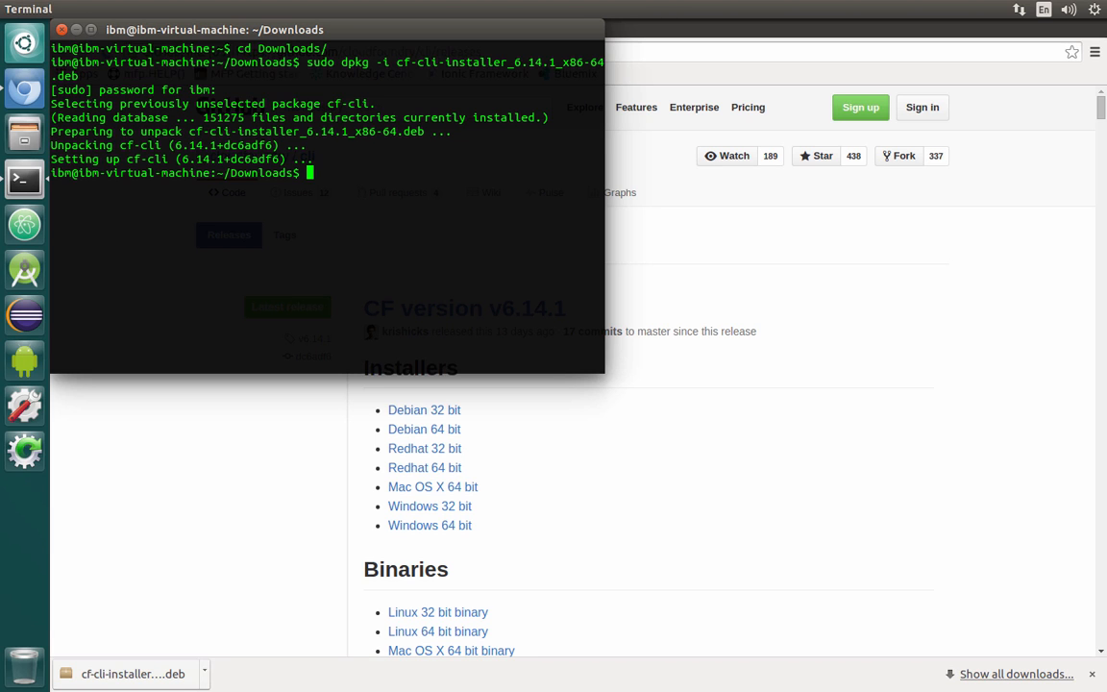
Run cf to verify the CLI installation, then close the terminal
type("cf")
key("Return")
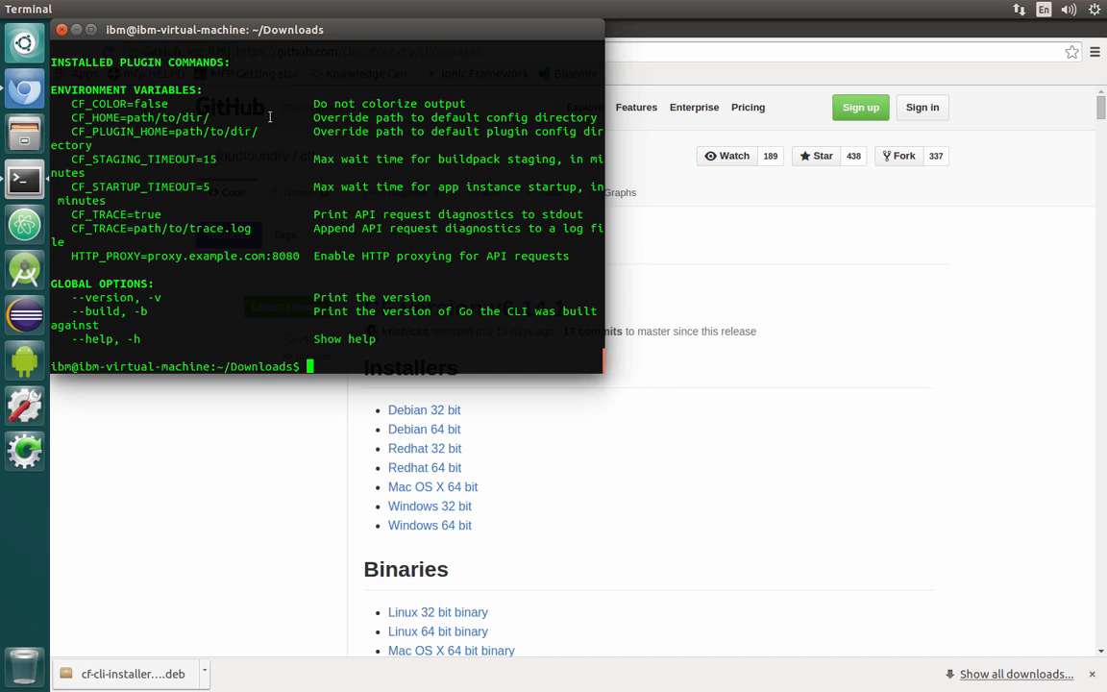
left_click(59, 30)
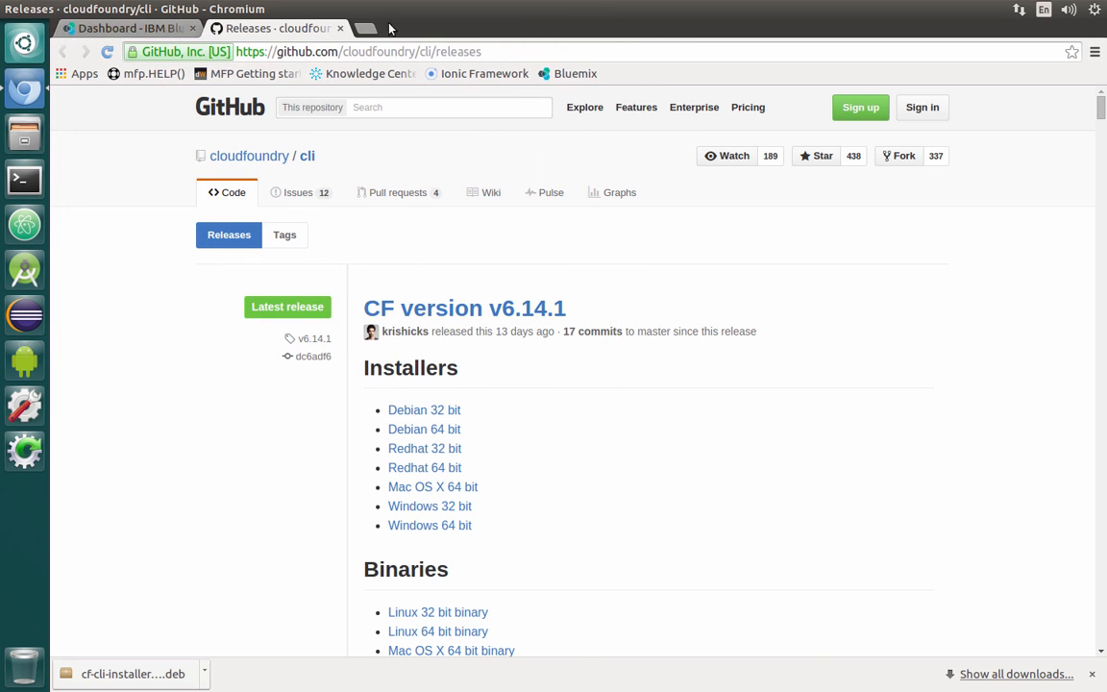
Return to the Bluemix dashboard tab, browse the catalog, and open the SQL Database service
left_click(339, 29)
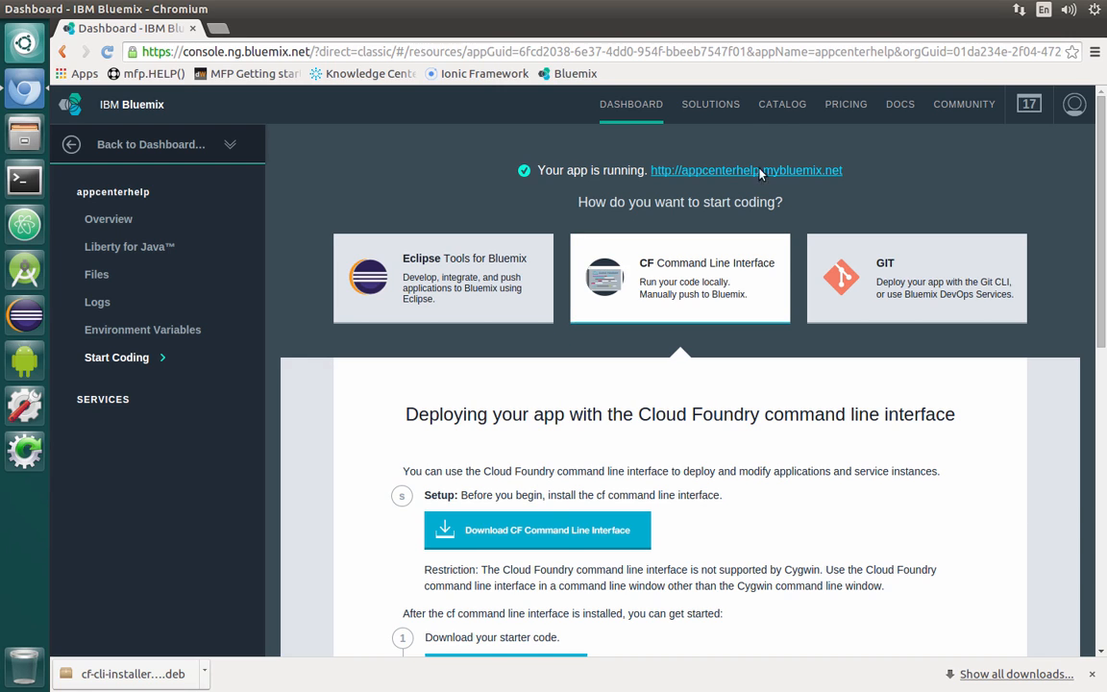
left_click(796, 105)
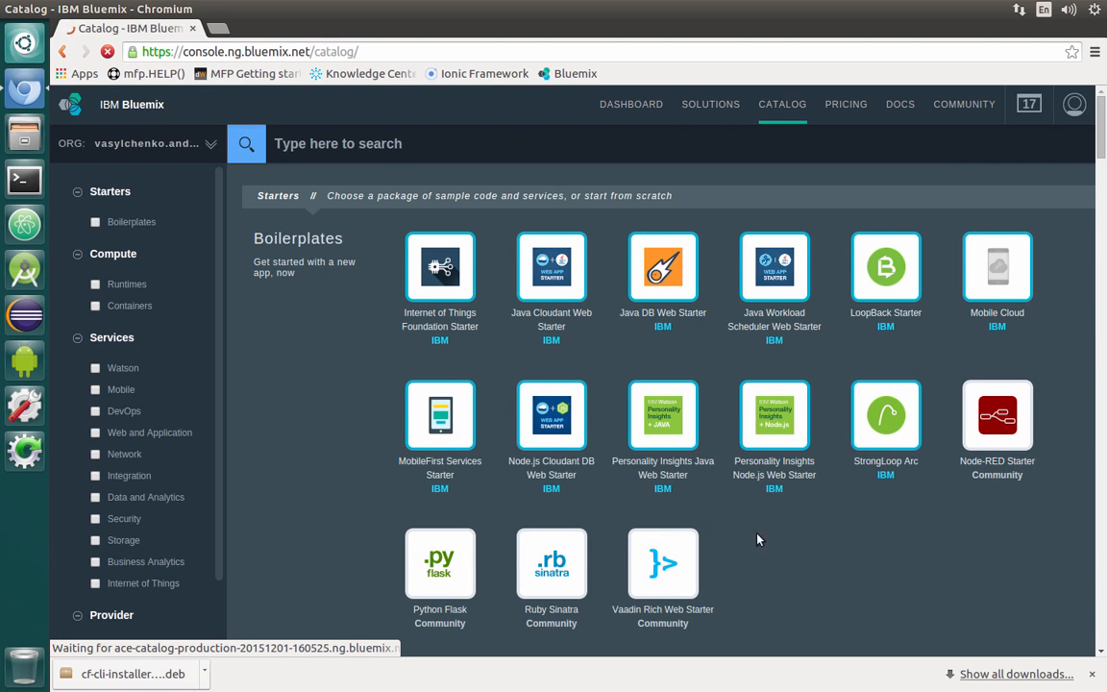
scroll(755, 533, "down", 3)
scroll(755, 530, "down", 20)
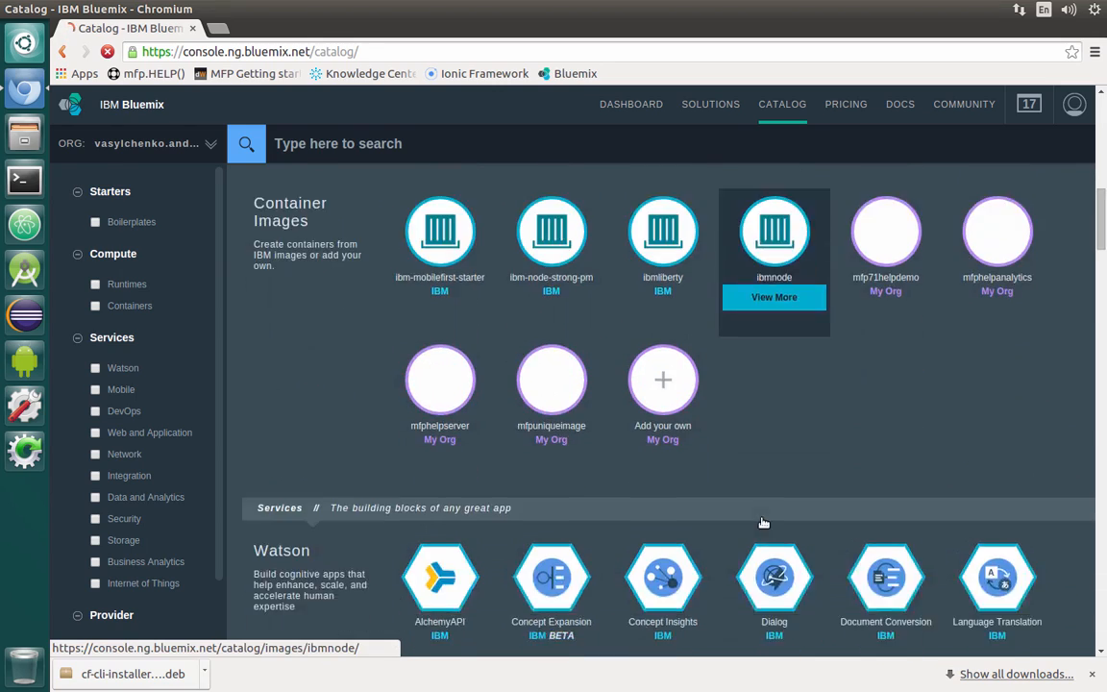
scroll(766, 521, "down", 15)
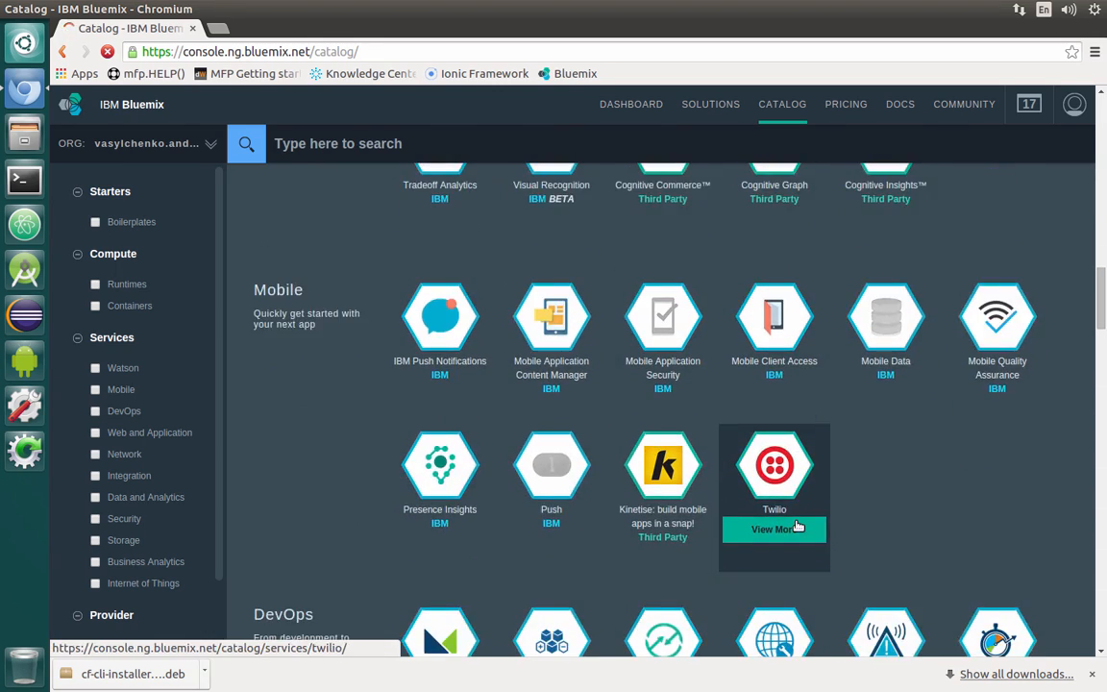
scroll(808, 520, "down", 10)
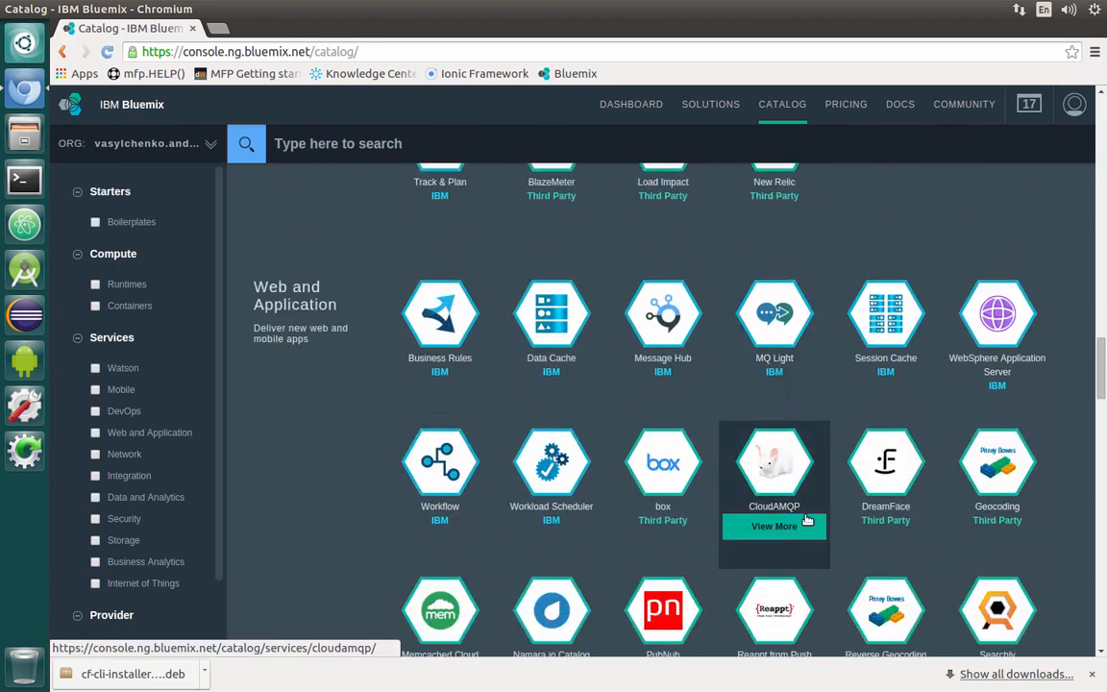
scroll(807, 520, "down", 9)
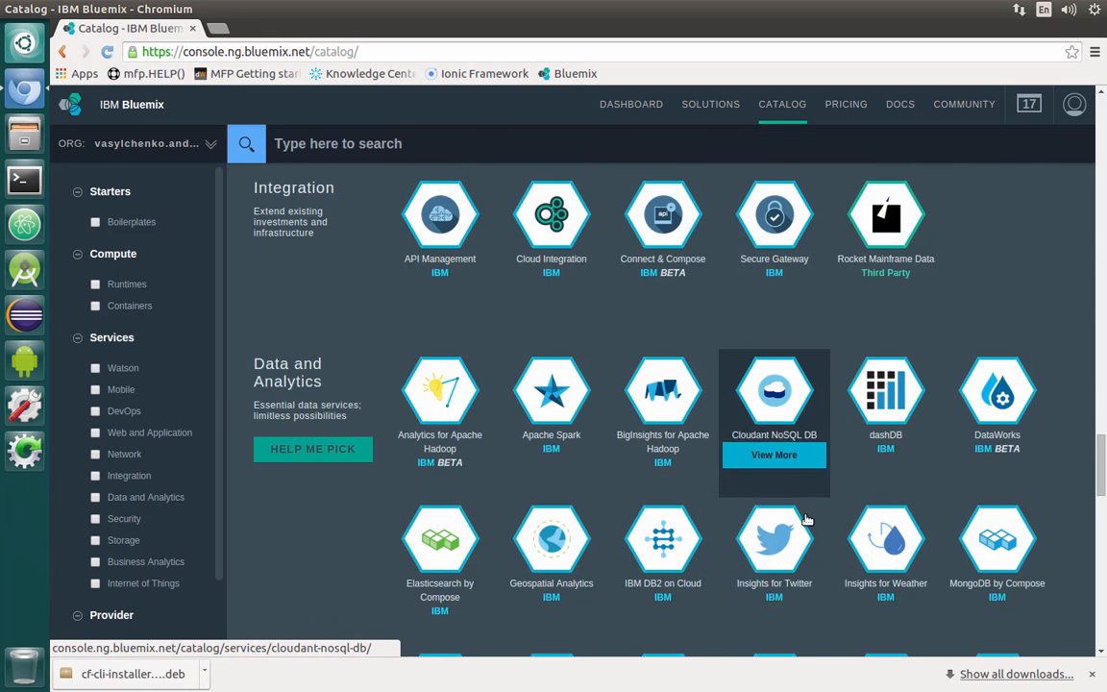
scroll(807, 520, "down", 2)
scroll(807, 520, "down", 2)
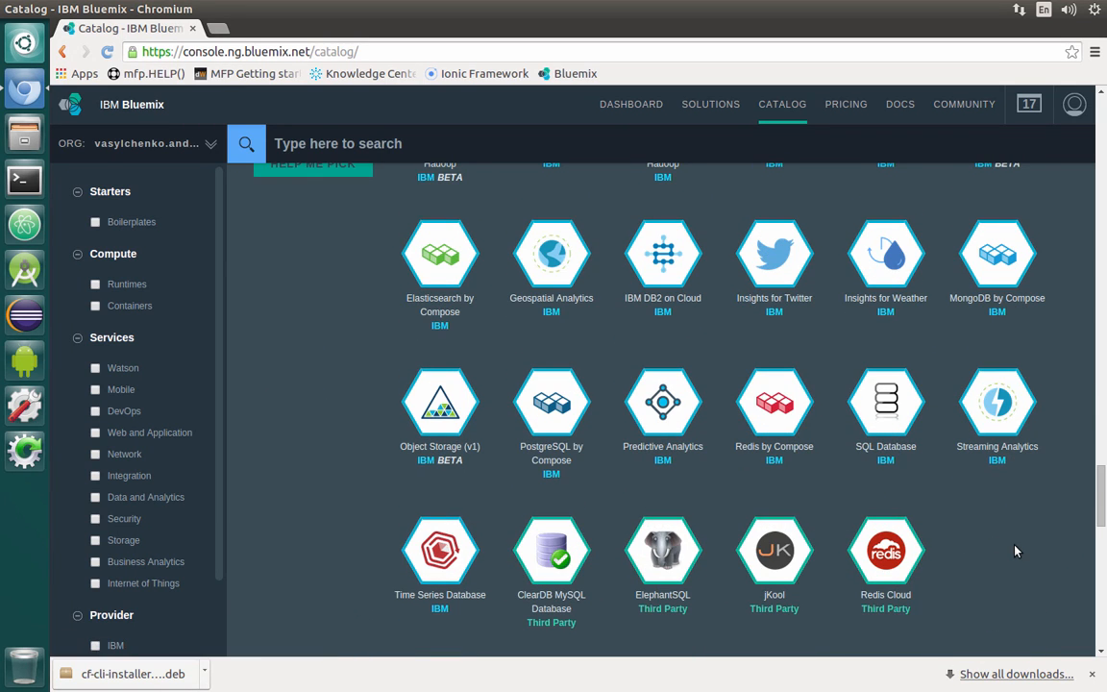
scroll(1017, 551, "up", 2)
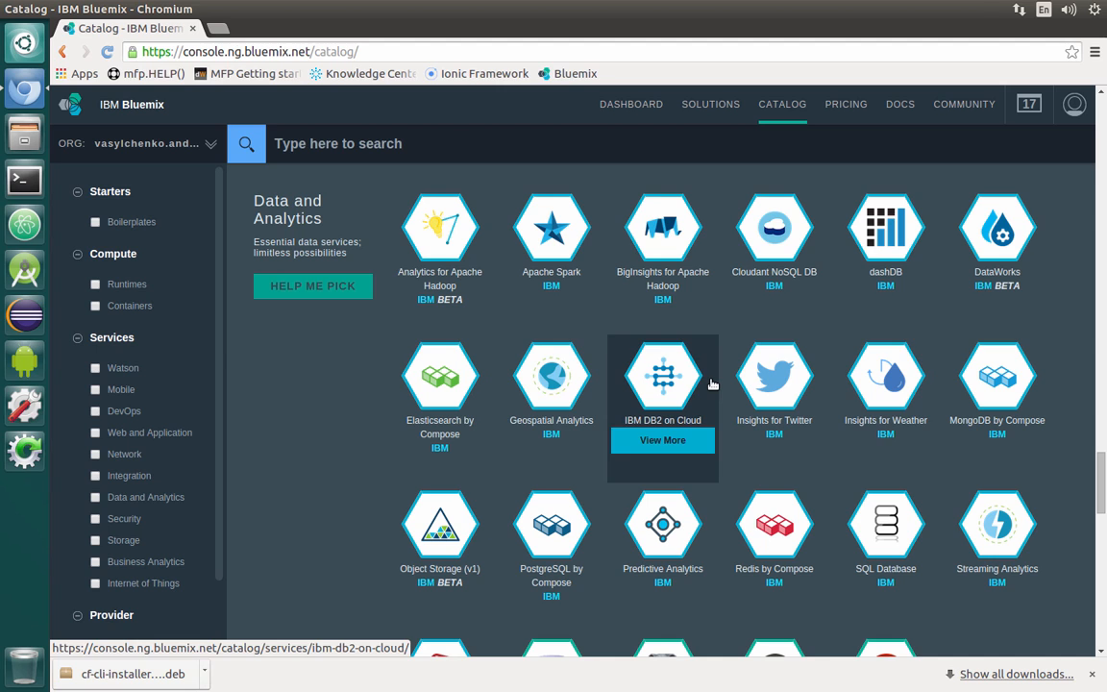
left_click(891, 538)
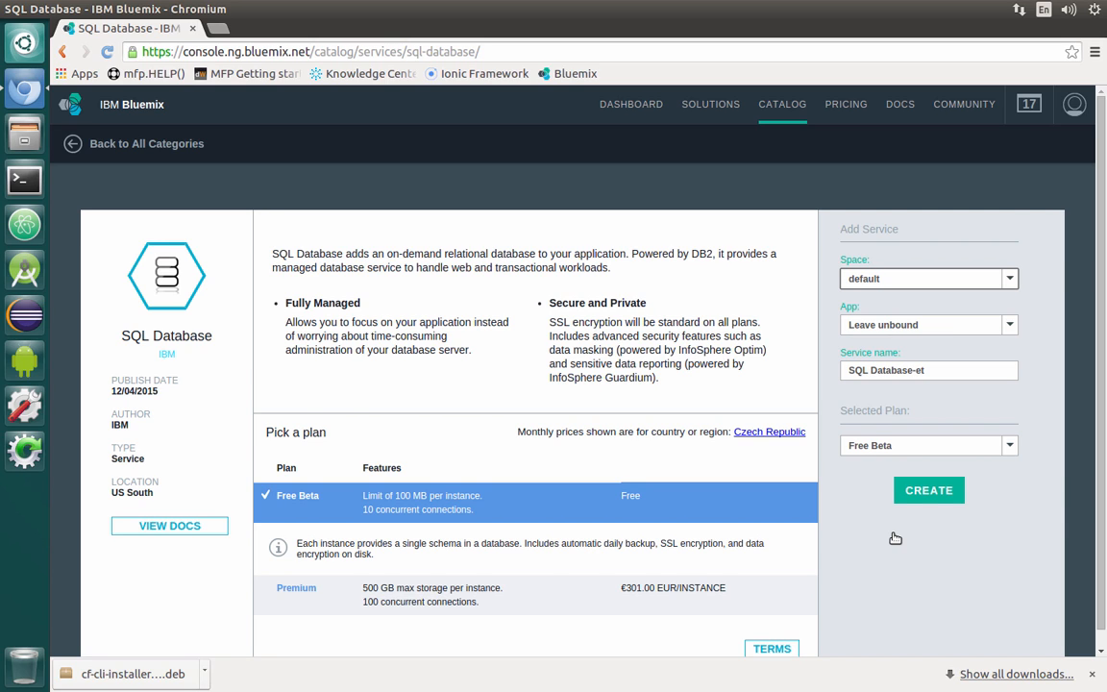
Create an SQL Database service named appcenterhelpdb on the Free Beta plan, bound to the appcenterhelp app, and restage the app
left_click(969, 325)
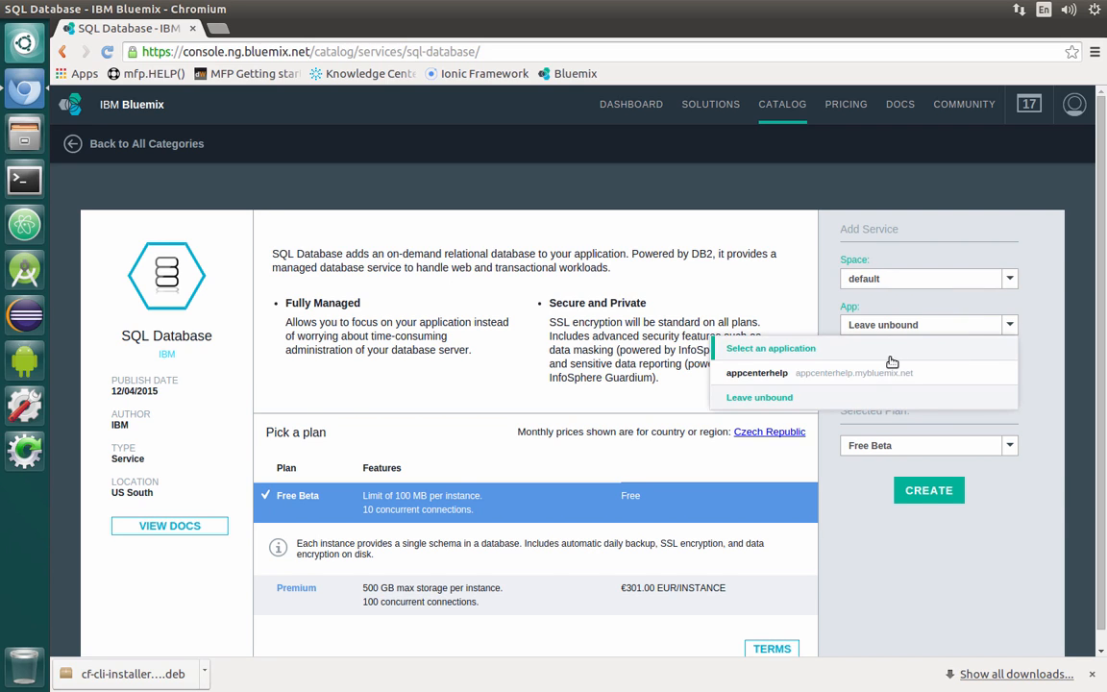
left_click(850, 374)
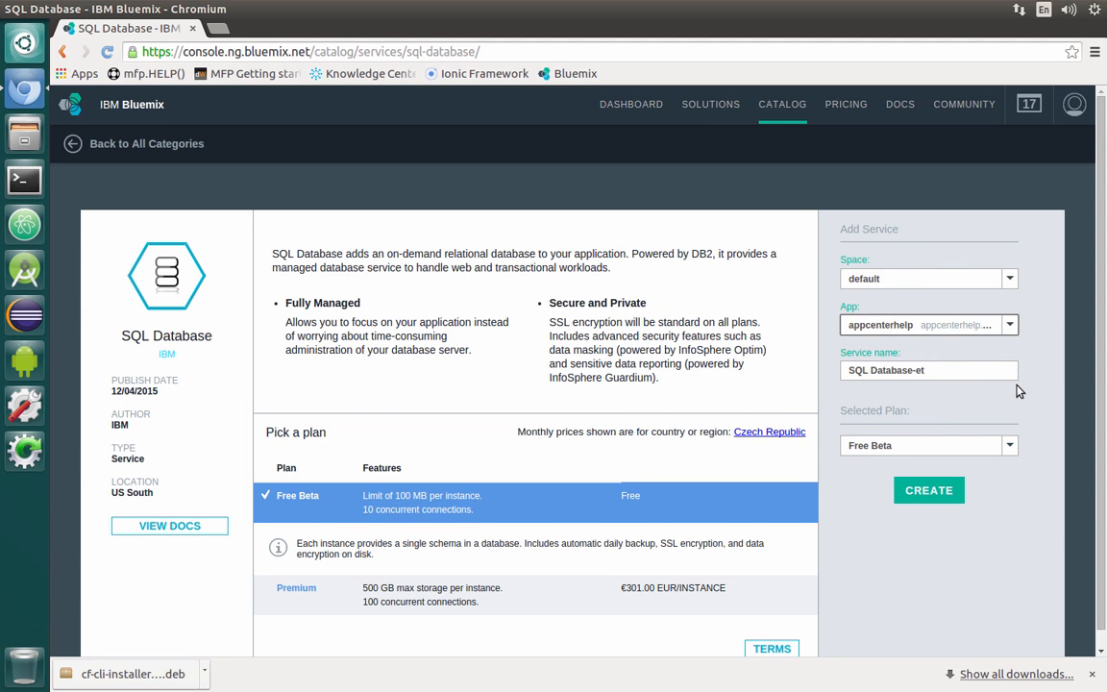
left_click_drag(948, 369, 826, 365)
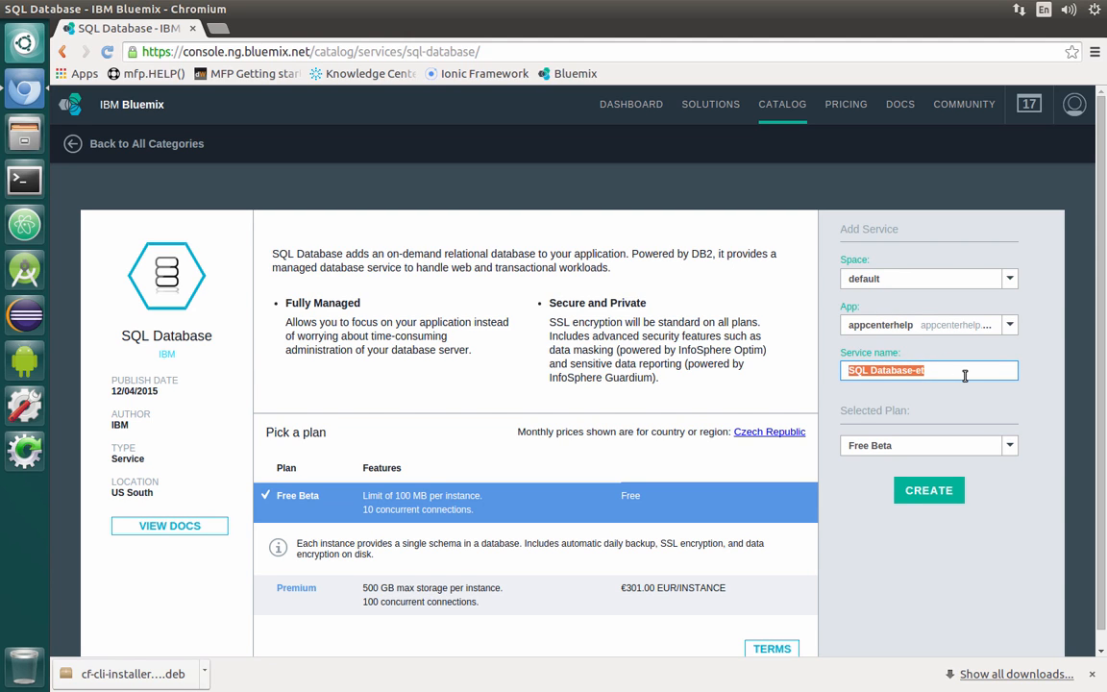
type("appcenter")
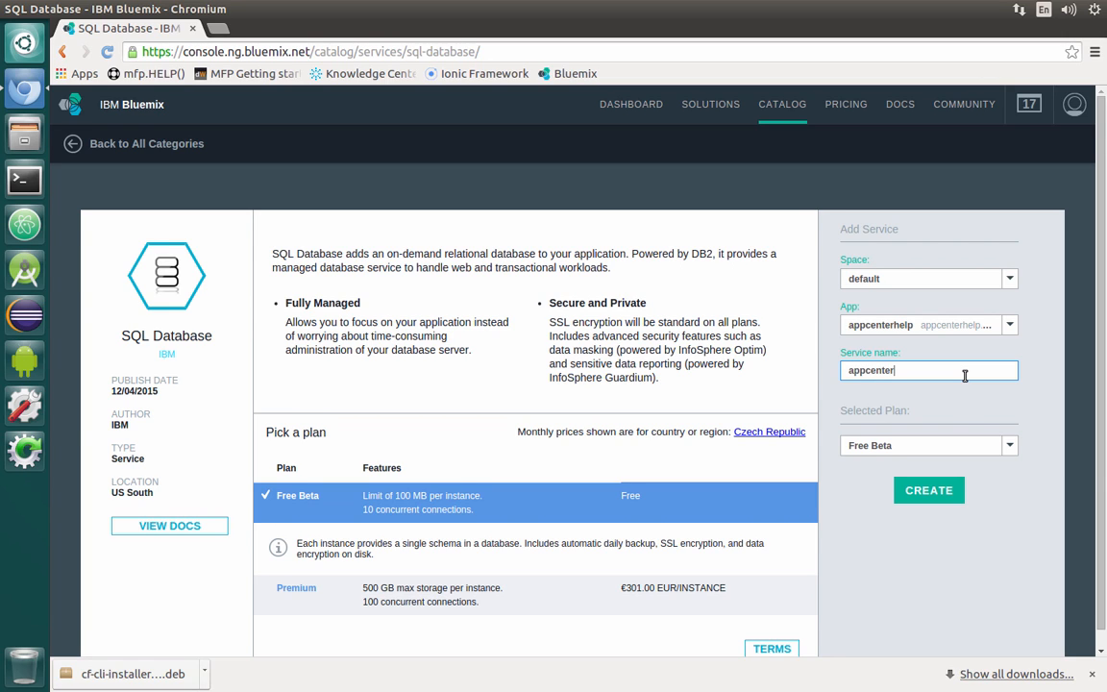
type("helpdb")
left_click(952, 492)
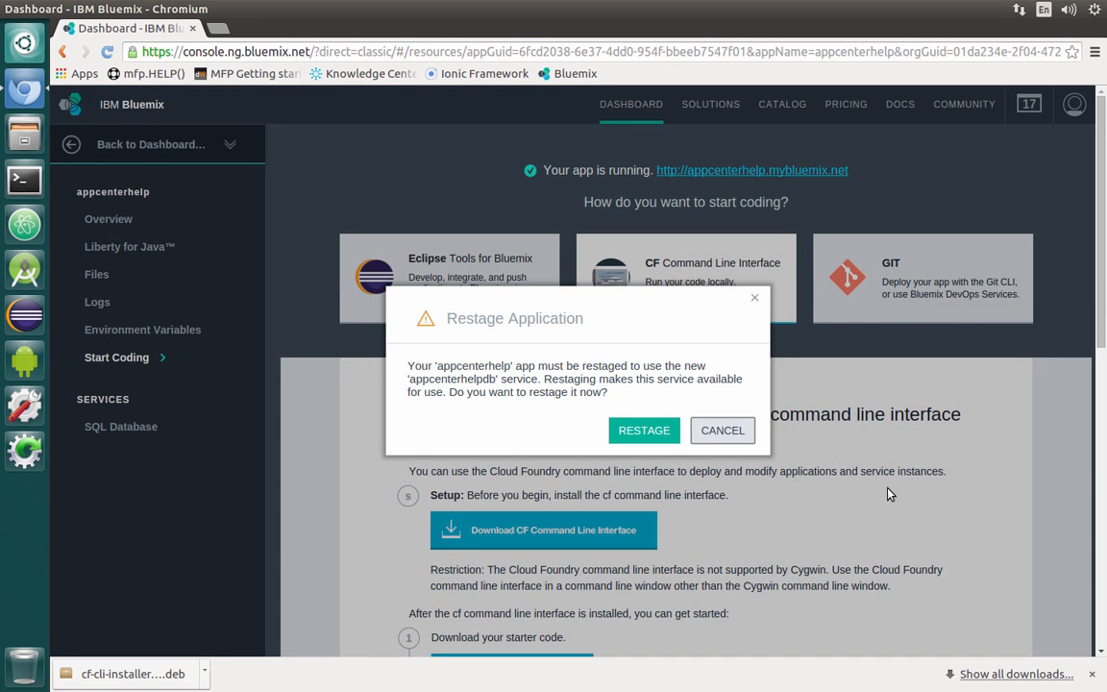
left_click(644, 431)
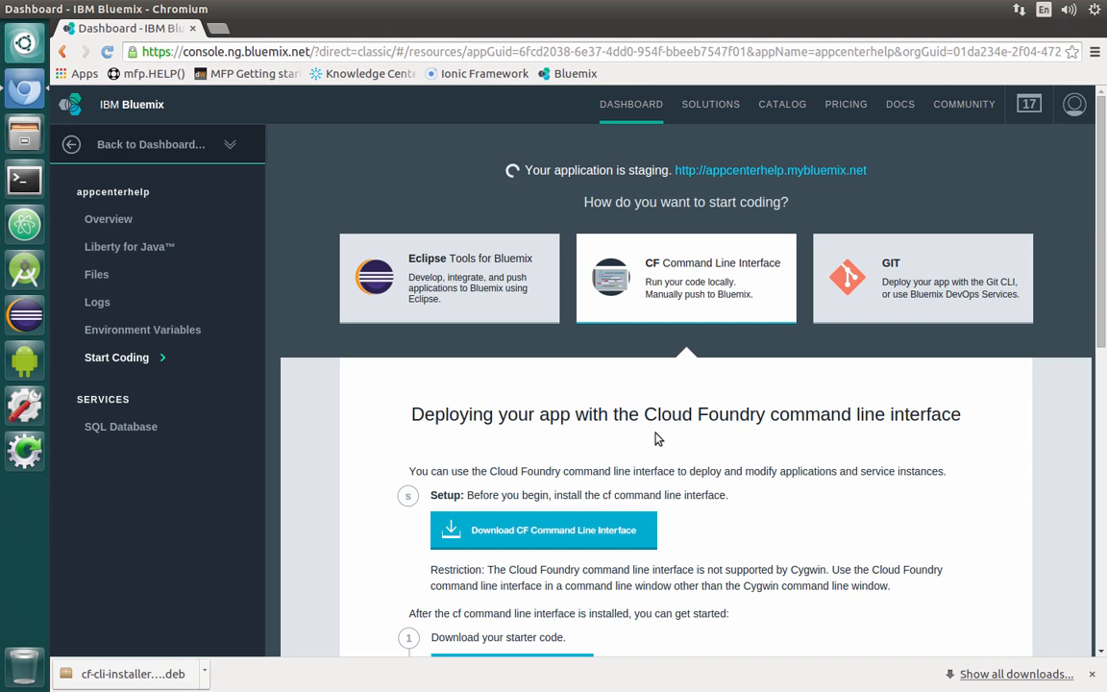
Open the appcenterhelp app overview from the dashboard and show the SQL Database service credentials
left_click(632, 105)
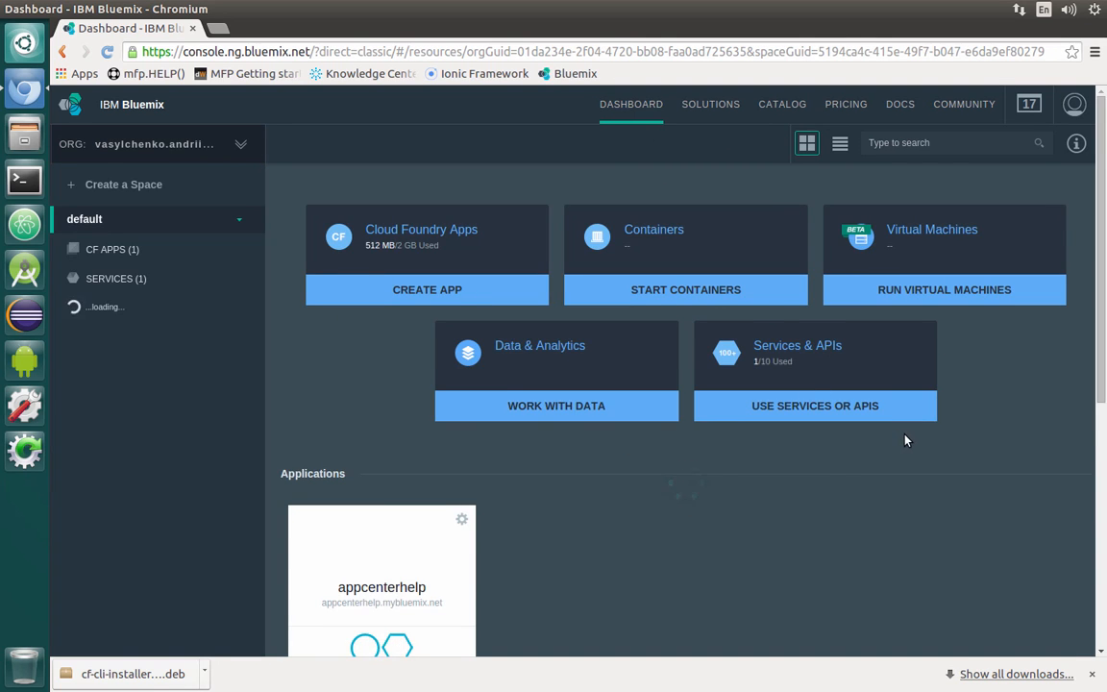
scroll(846, 473, "down", 5)
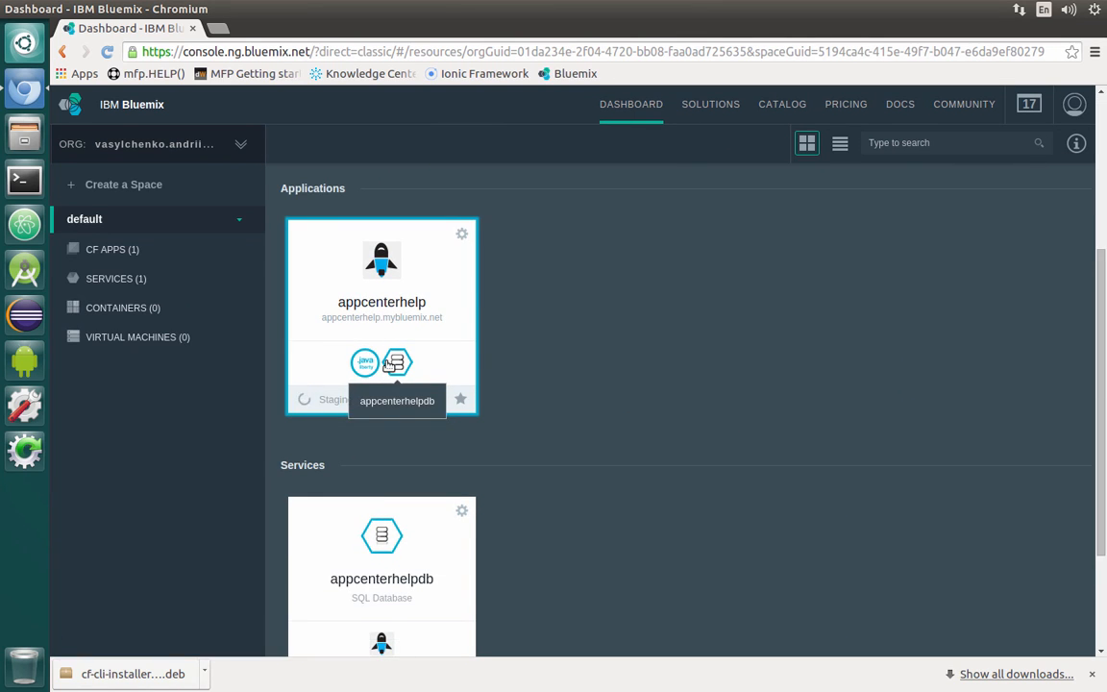
scroll(391, 389, "down", 2)
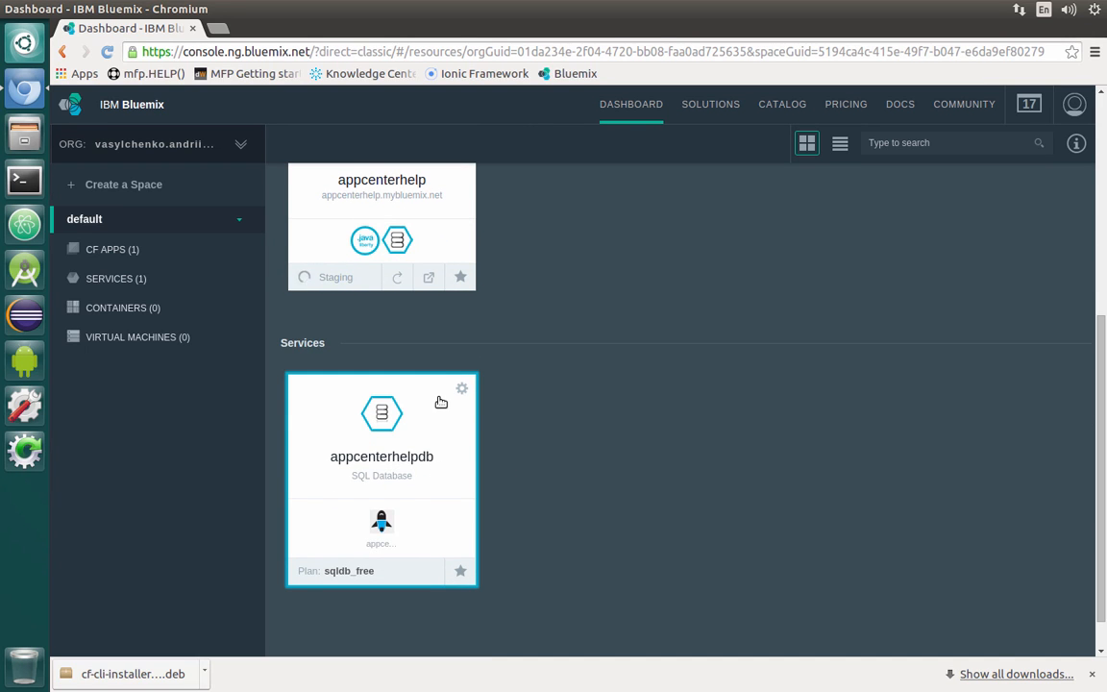
scroll(440, 402, "up", 2)
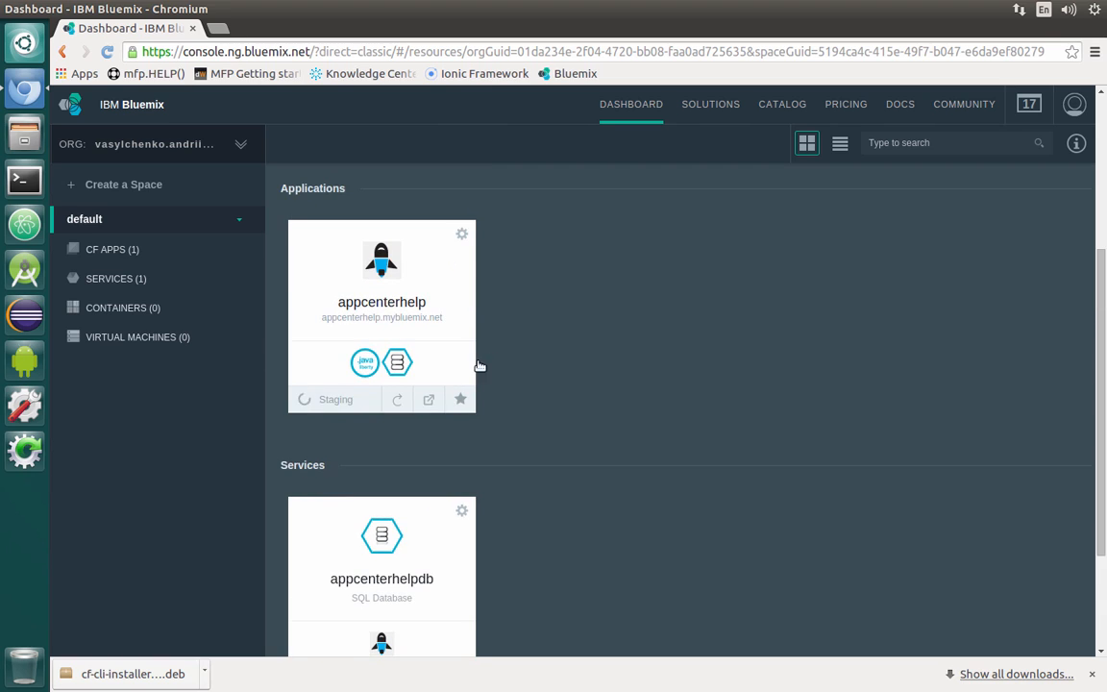
left_click(423, 317)
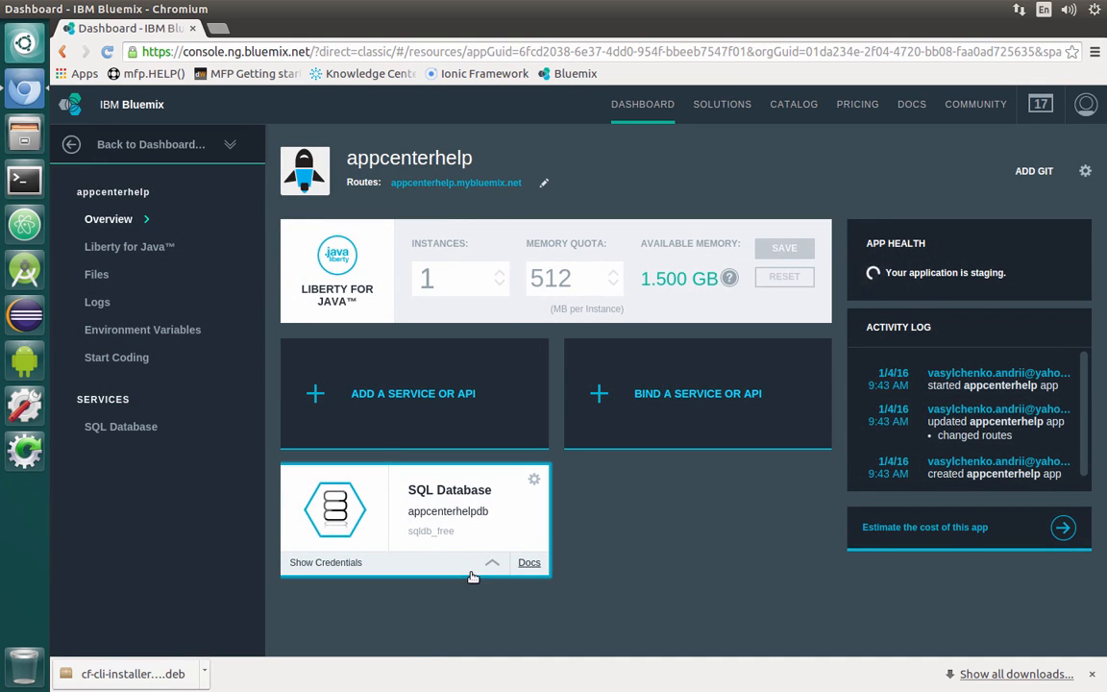
left_click(492, 563)
scroll(498, 519, "down", 3)
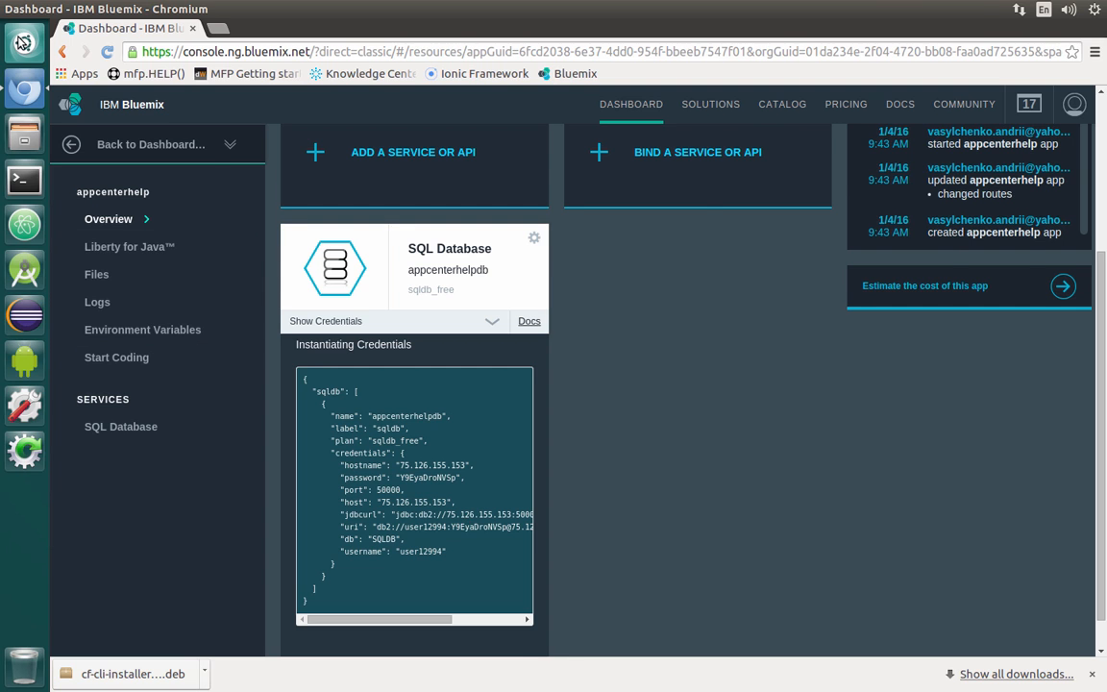
Launch Data Studio 4.1.2 Client with the default workspace /home/ibm/IBM/rationalsdp/workspace
left_click(21, 41)
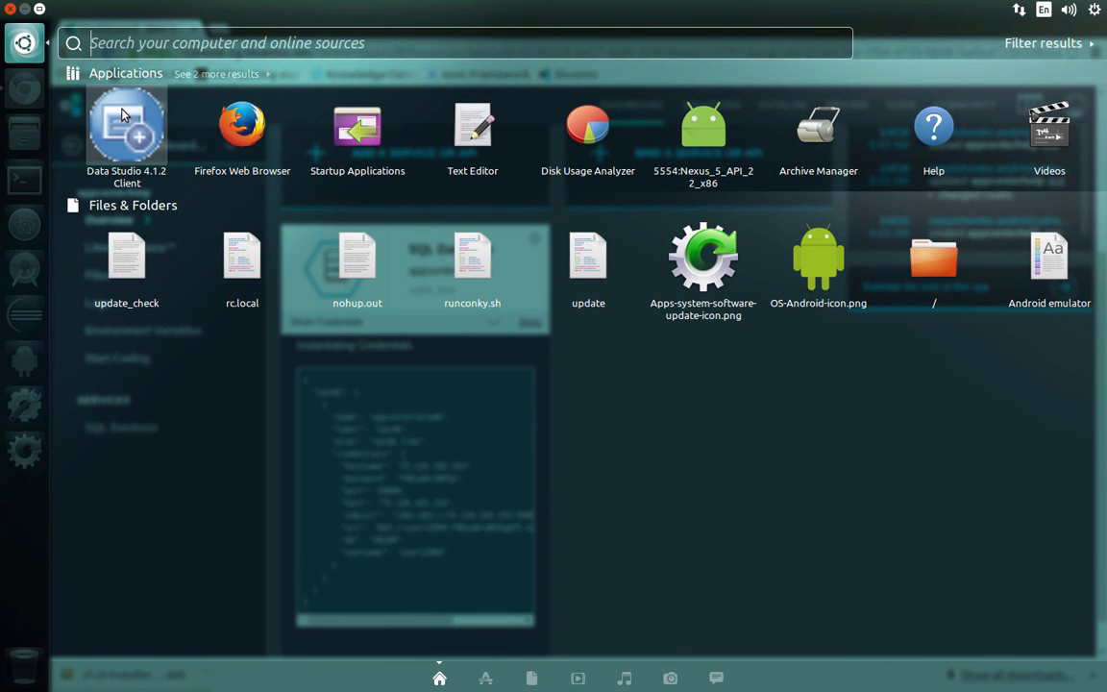
left_click(122, 115)
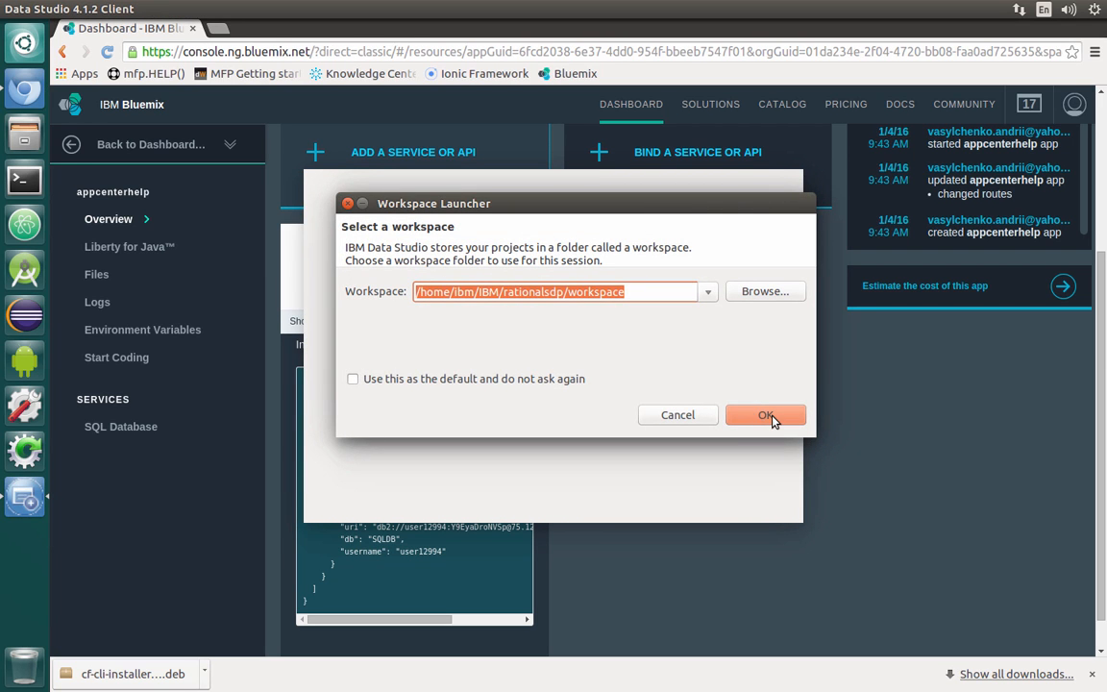
left_click(774, 420)
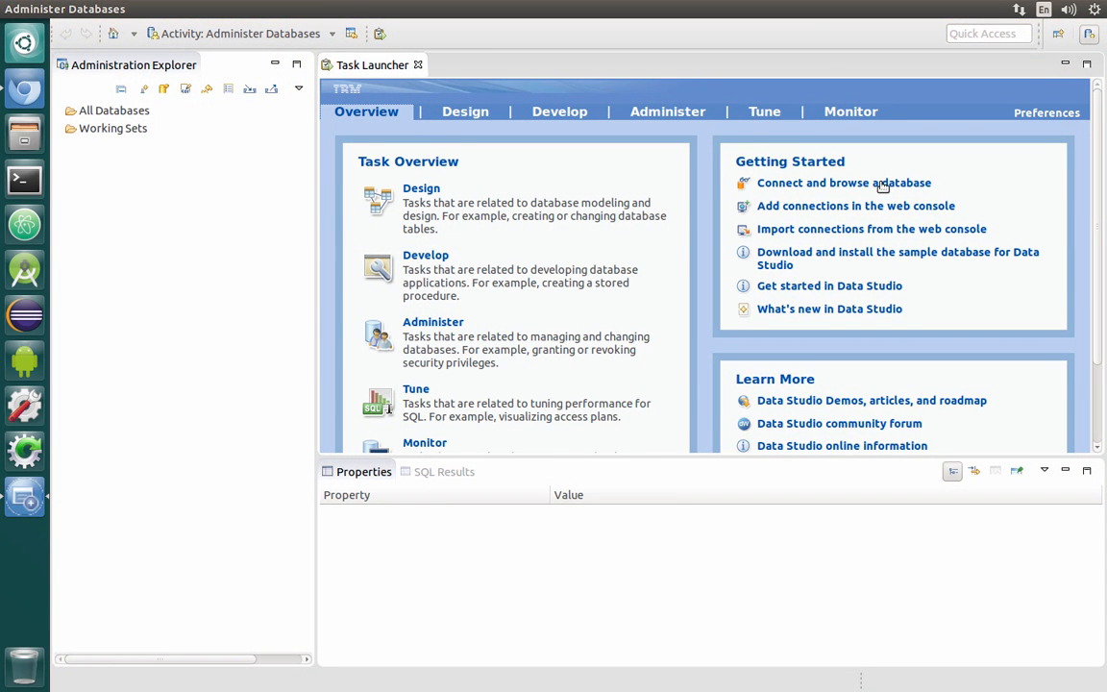
Start a new database connection under Database Connections and choose DB2 for Linux, UNIX, and Windows as the database manager
left_click(821, 182)
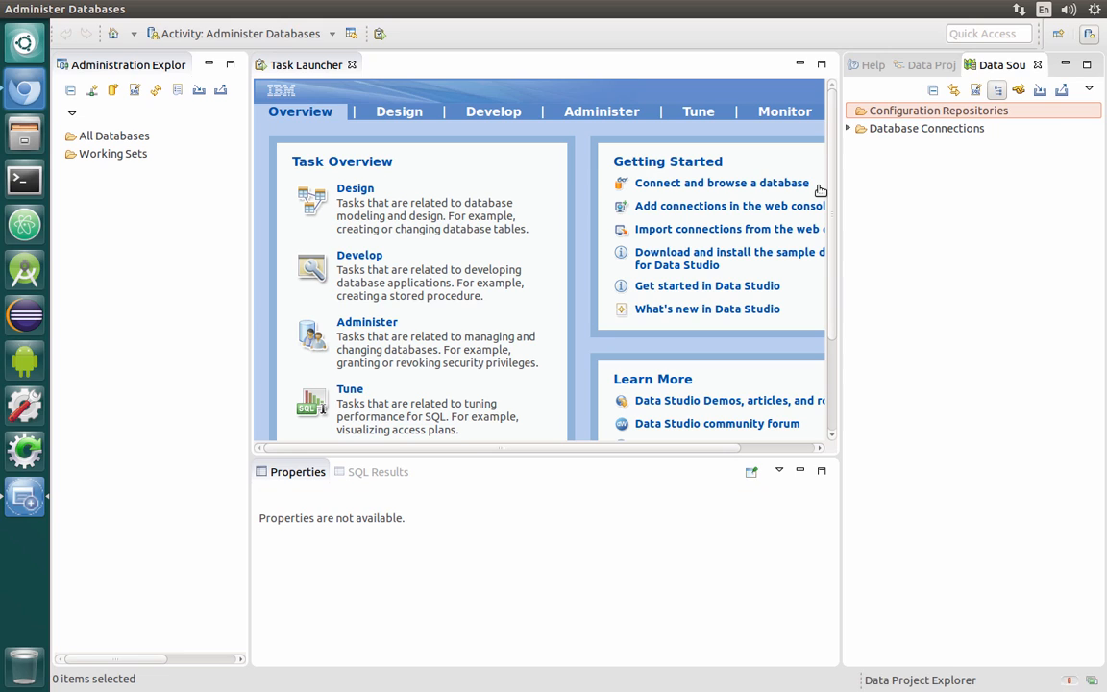
right_click(917, 137)
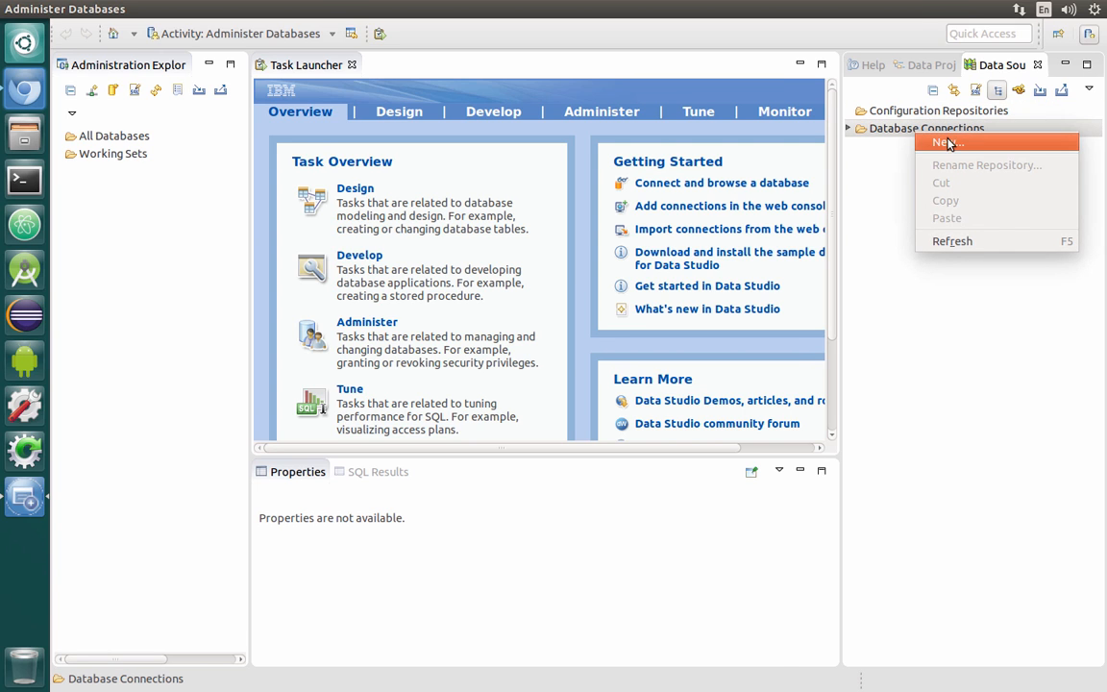
left_click(948, 143)
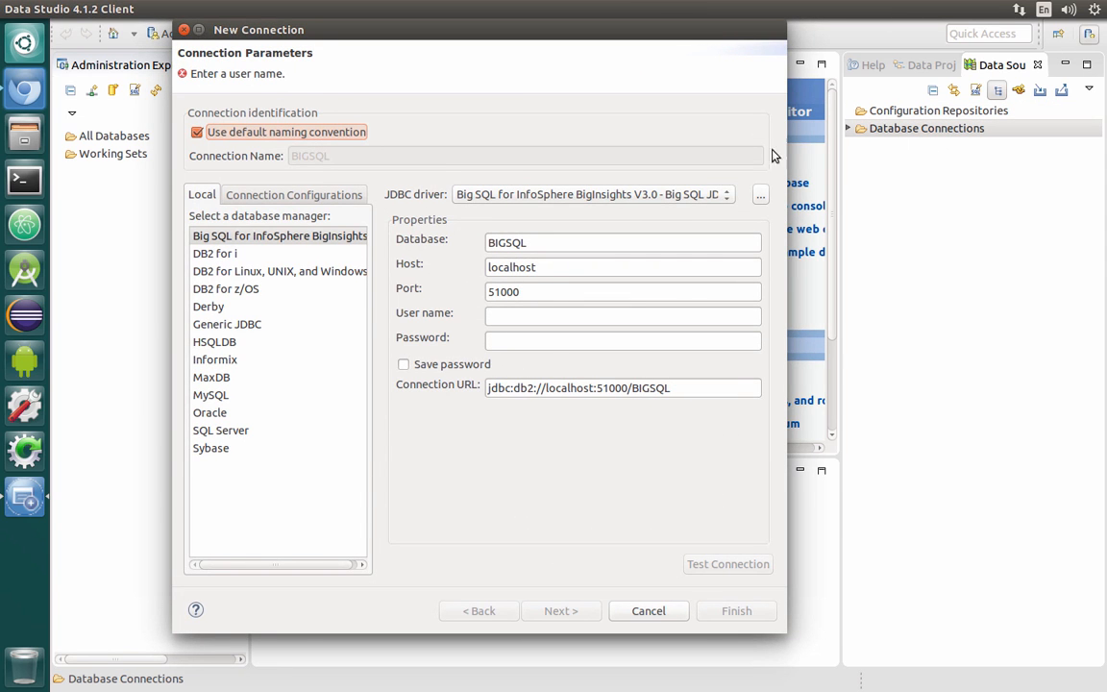
left_click(286, 272)
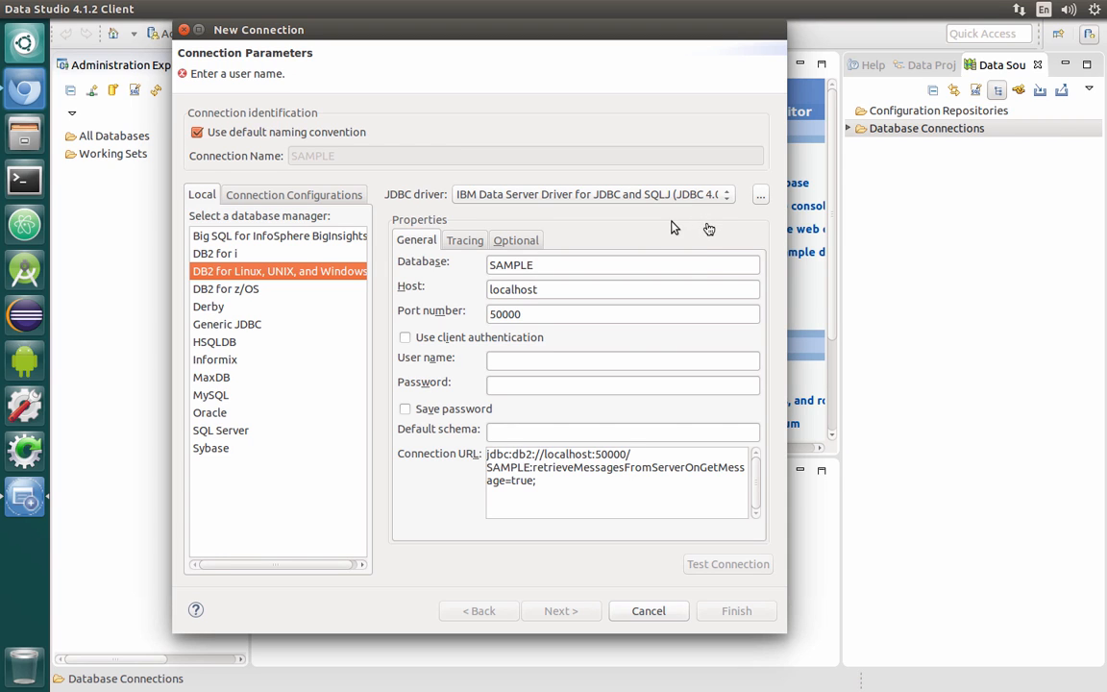
Inspect the JDBC driver JAR list for the connection and close it without changes
left_click(760, 198)
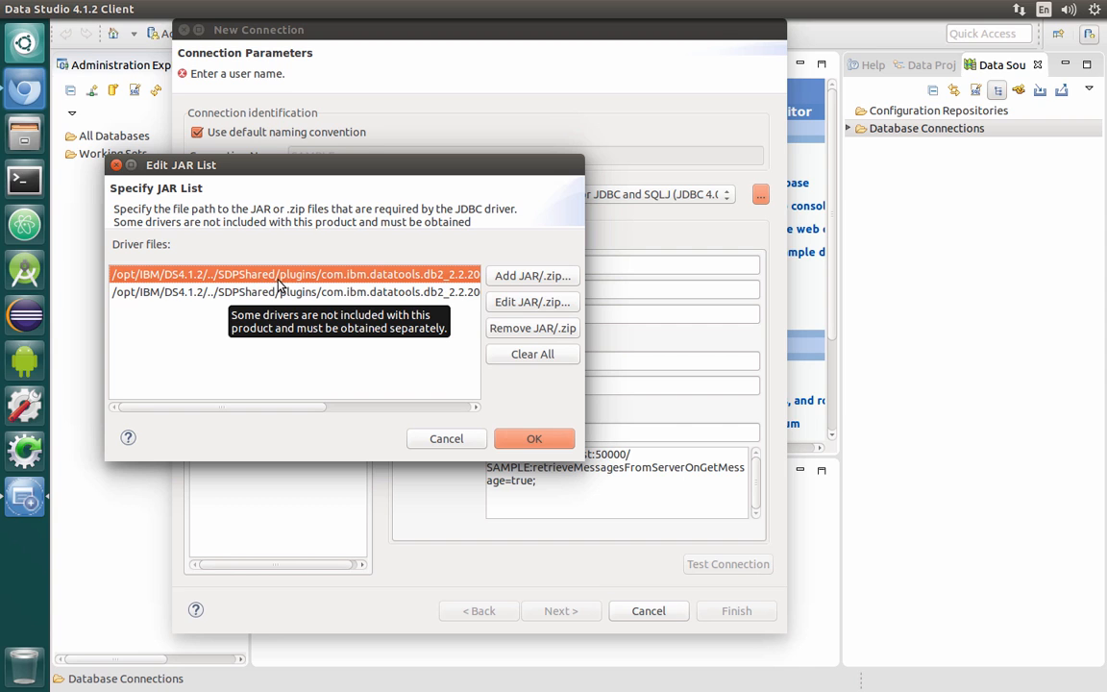
left_click_drag(304, 414, 464, 412)
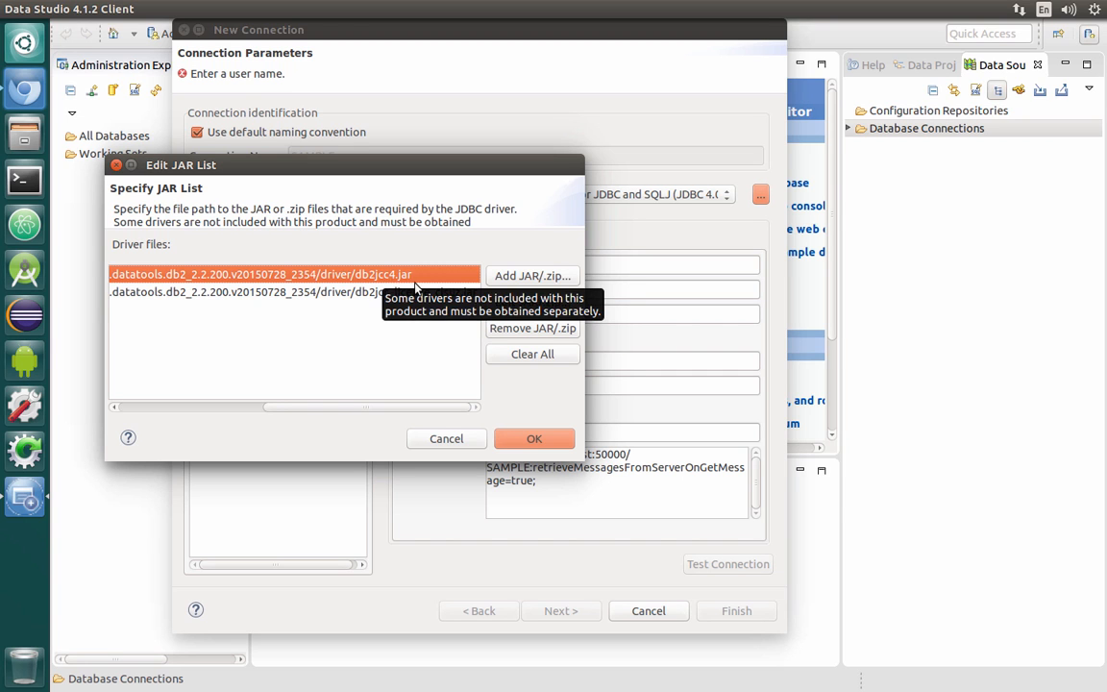
left_click(447, 440)
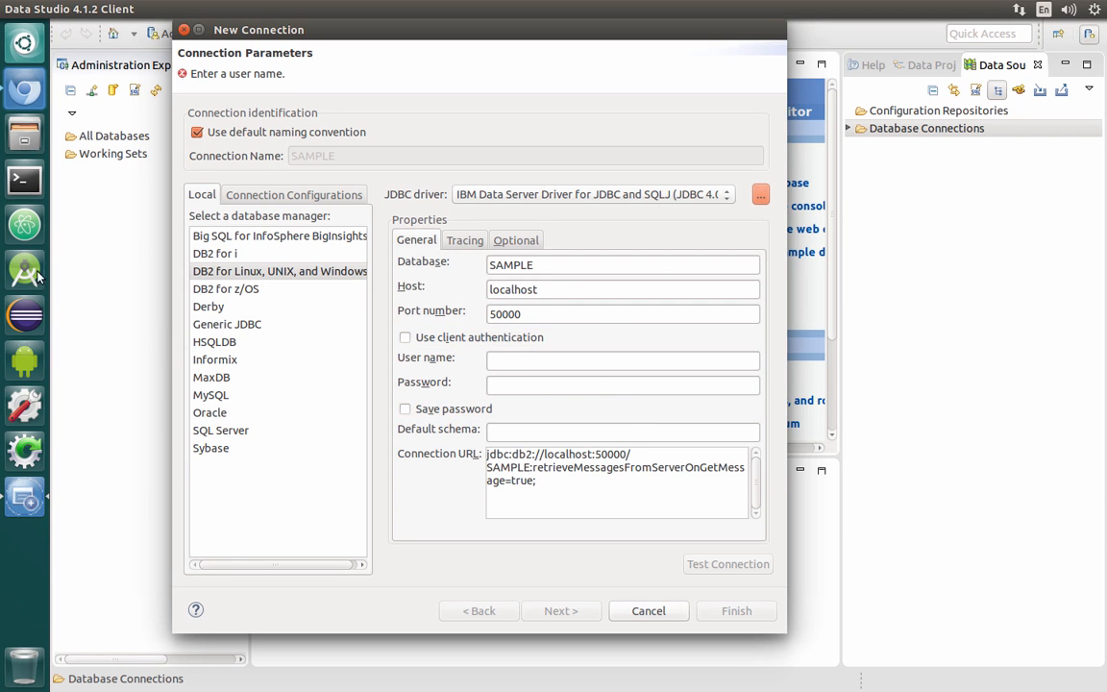
Switch back to the Bluemix app overview and read through the SQL Database credentials, including the JDBC URL
left_click(25, 88)
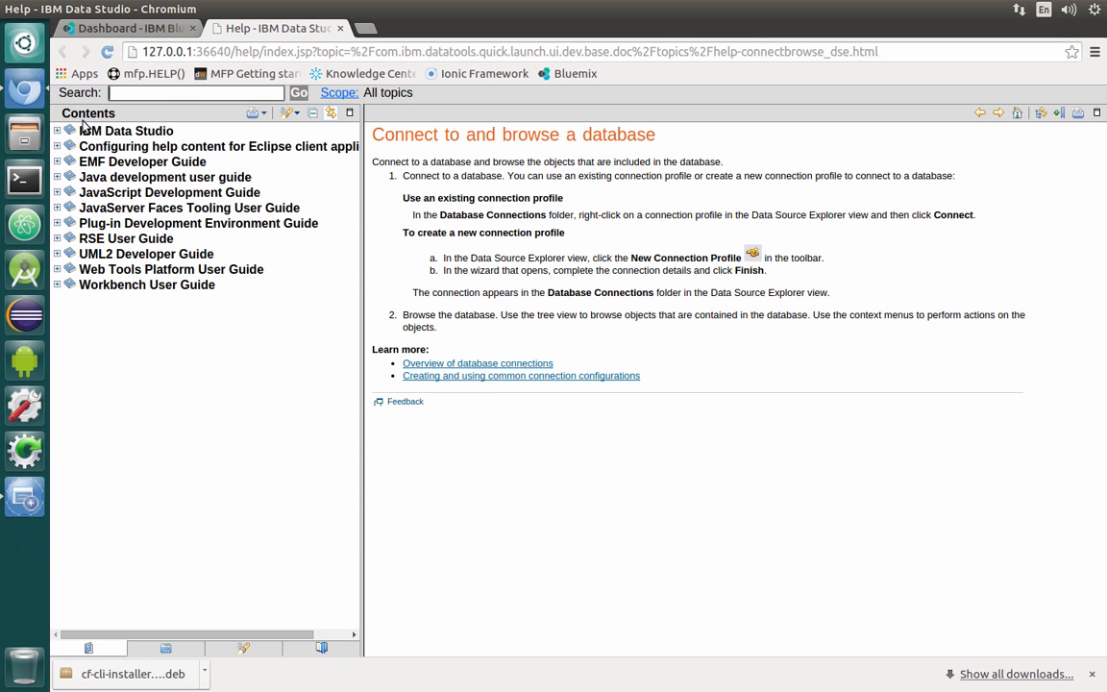
left_click(339, 28)
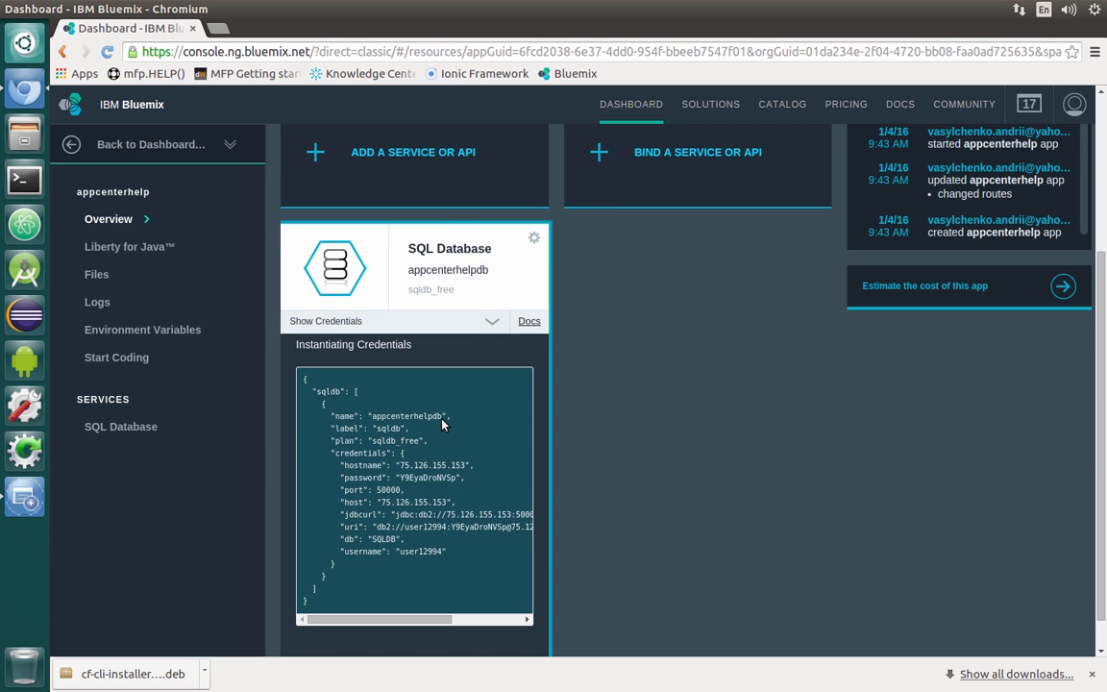
left_click_drag(411, 420, 373, 419)
mouse_move(378, 618)
left_mouse_down()
mouse_move(424, 616)
mouse_move(393, 612)
mouse_move(411, 599)
mouse_move(384, 601)
left_mouse_up()
left_click_drag(359, 515, 408, 516)
scroll(432, 524, "right", 3)
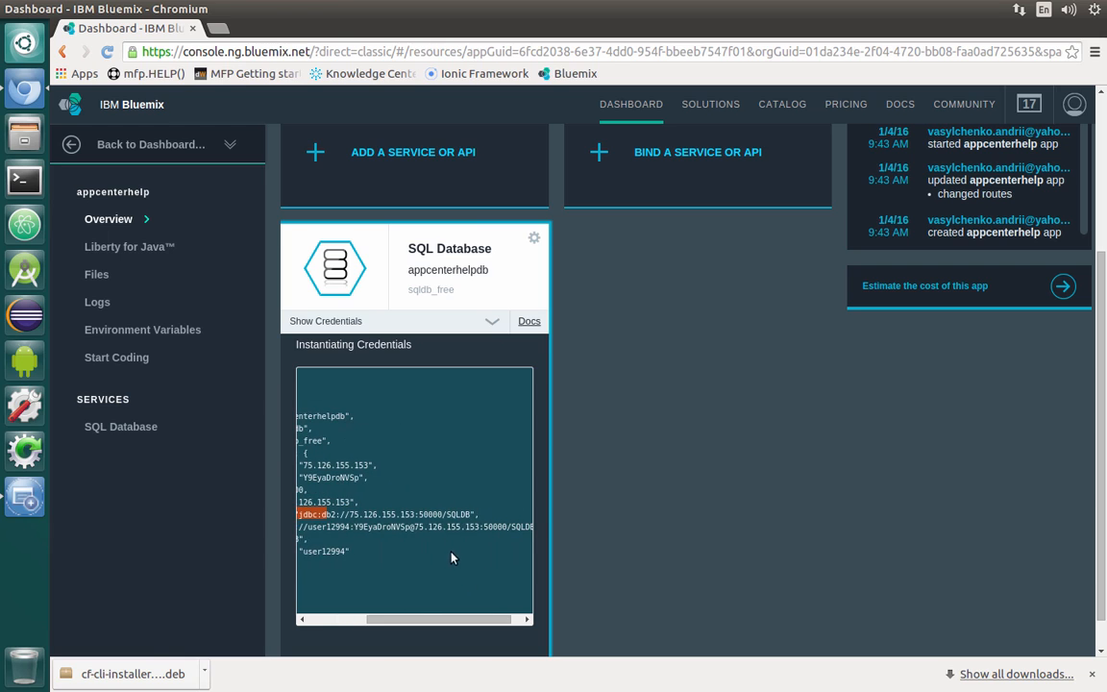
Copy SQLDB from the Bluemix JDBC URL and set it as the new connection's database name
double_click(460, 515)
right_click(468, 516)
left_click(483, 521)
left_click(25, 497)
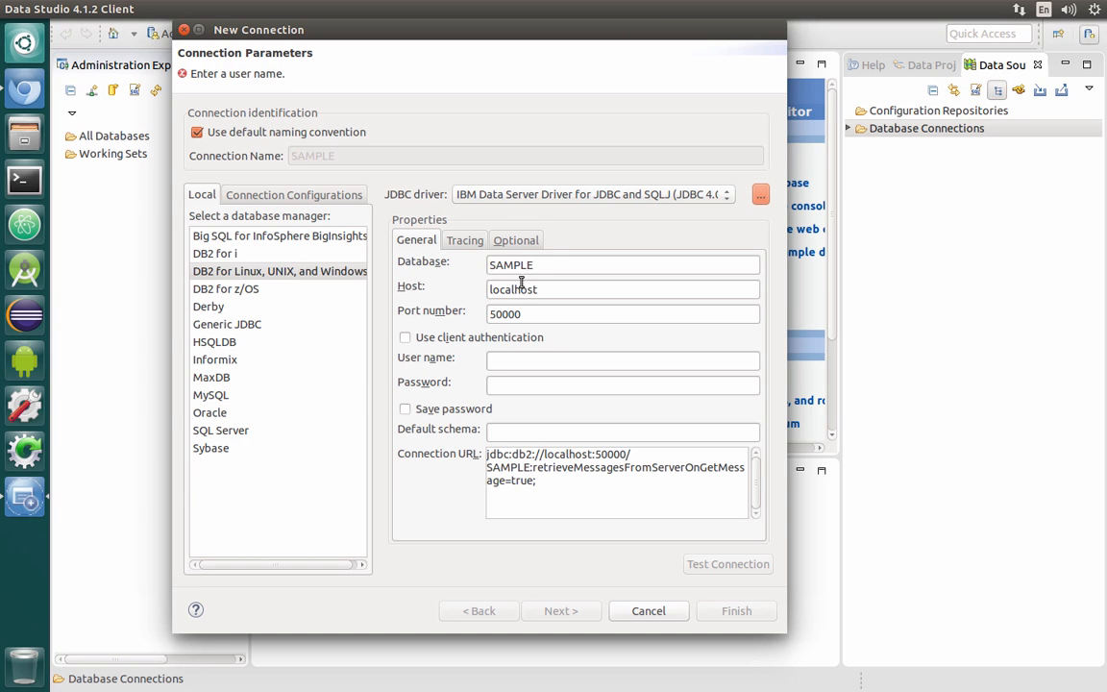
double_click(505, 270)
right_click(516, 268)
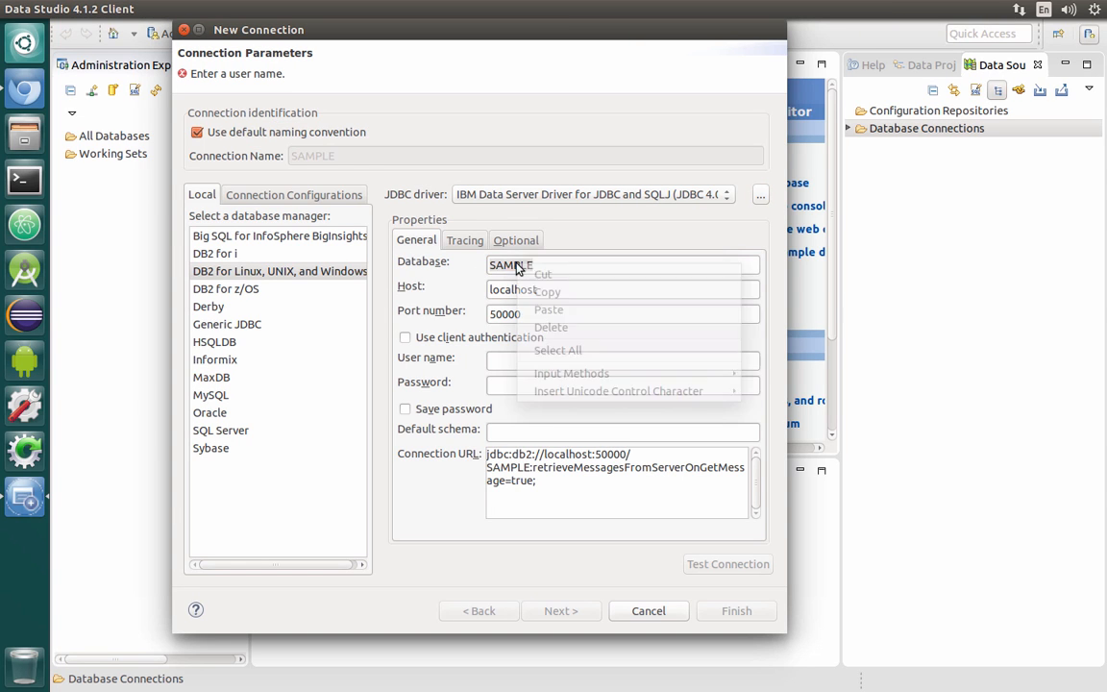
left_click(571, 310)
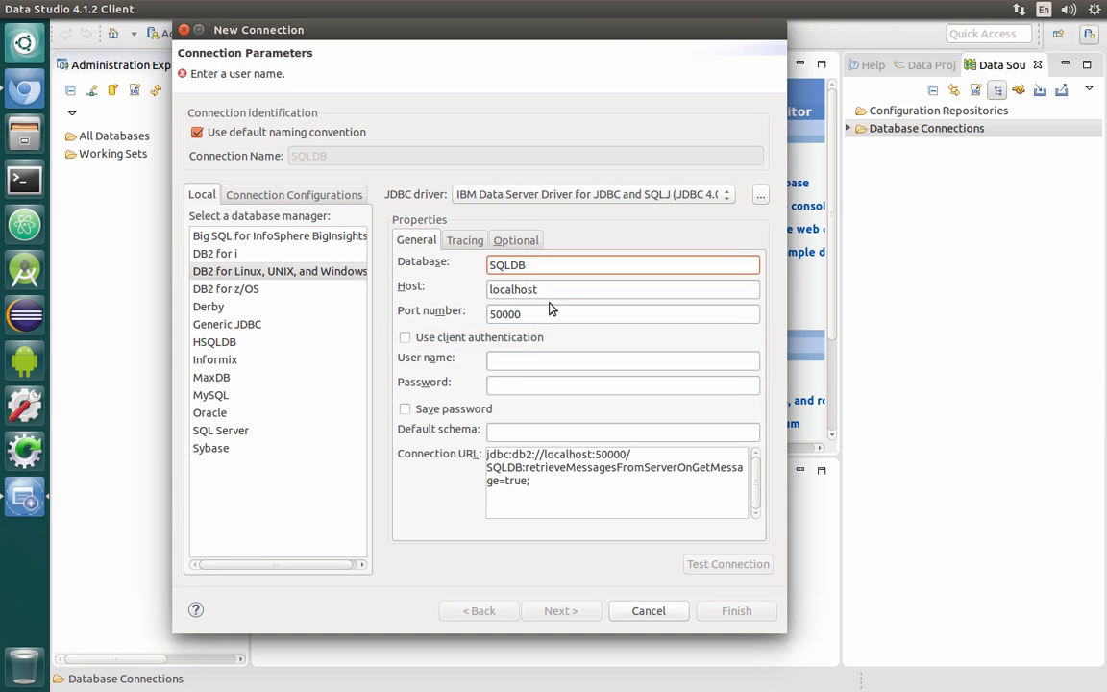
Copy the hostname from the SQL Database credentials and set the connection's host to 75.126.155.153
left_click(25, 90)
left_click_drag(370, 465, 314, 471)
right_click(314, 470)
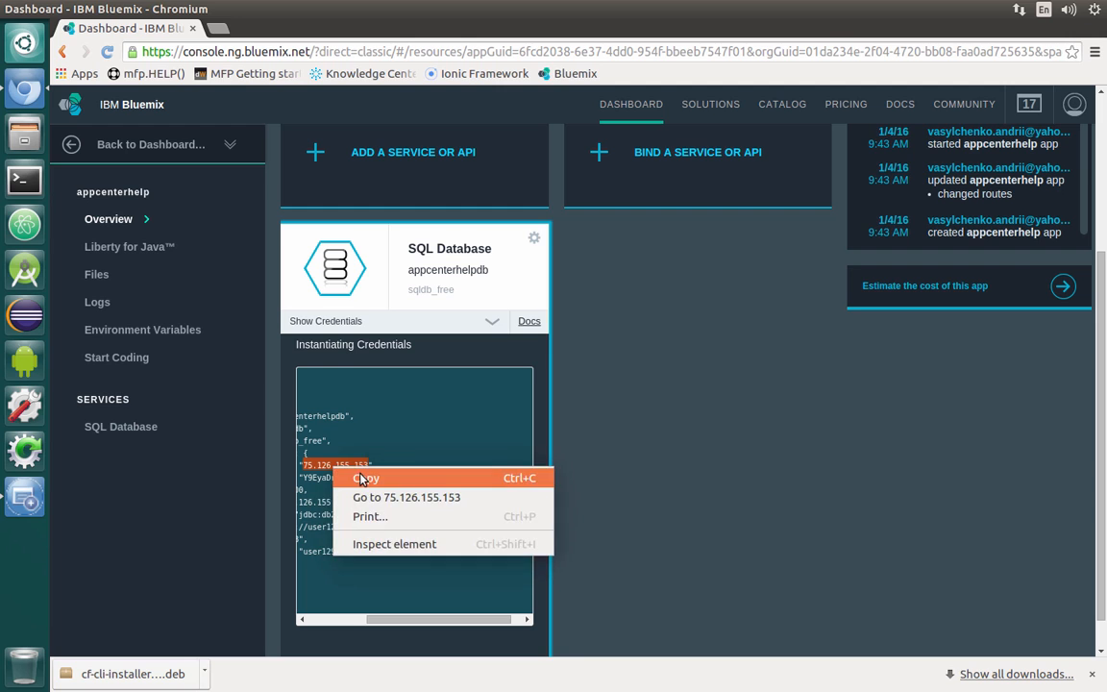
left_click(320, 477)
left_click(19, 452)
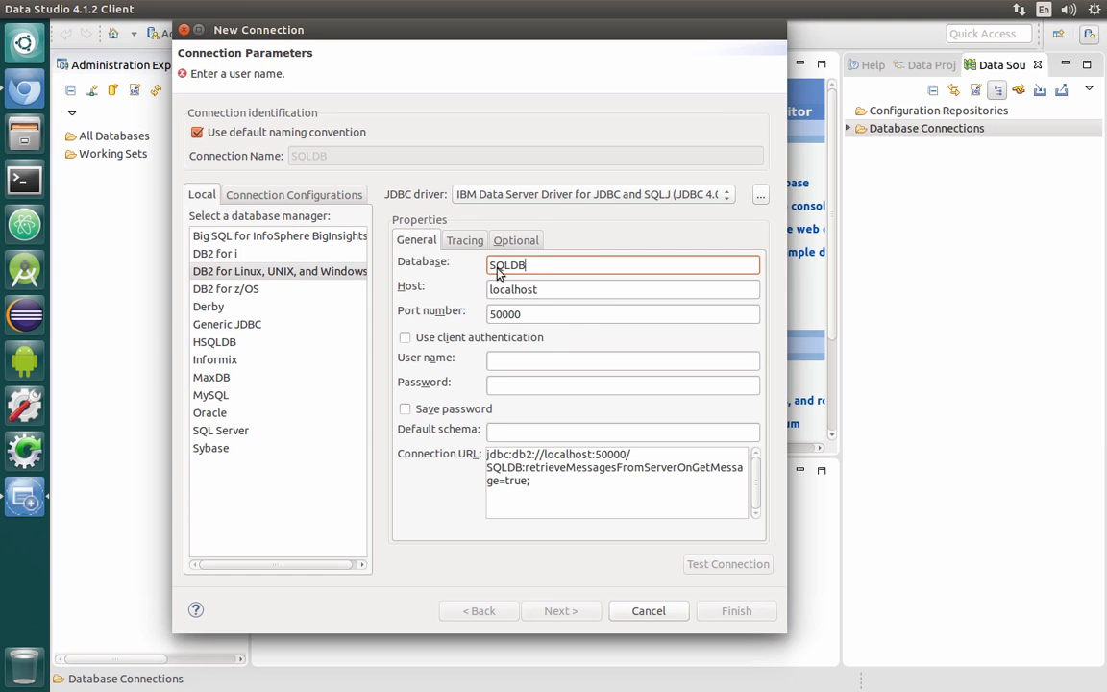
double_click(562, 293)
right_click(563, 293)
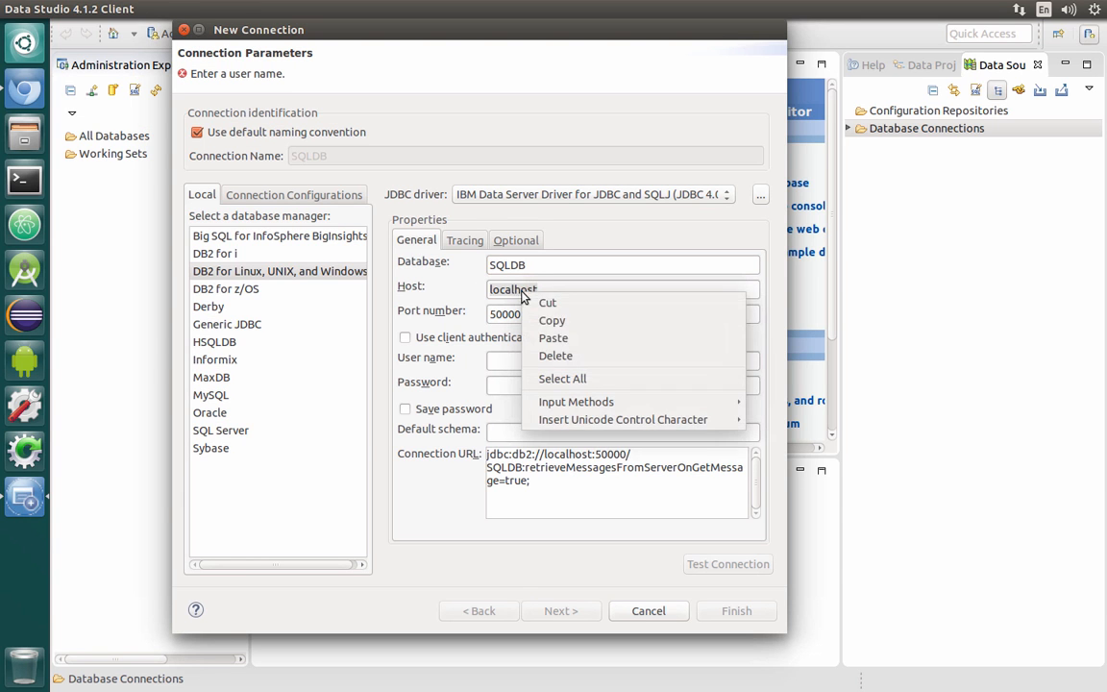
left_click(558, 343)
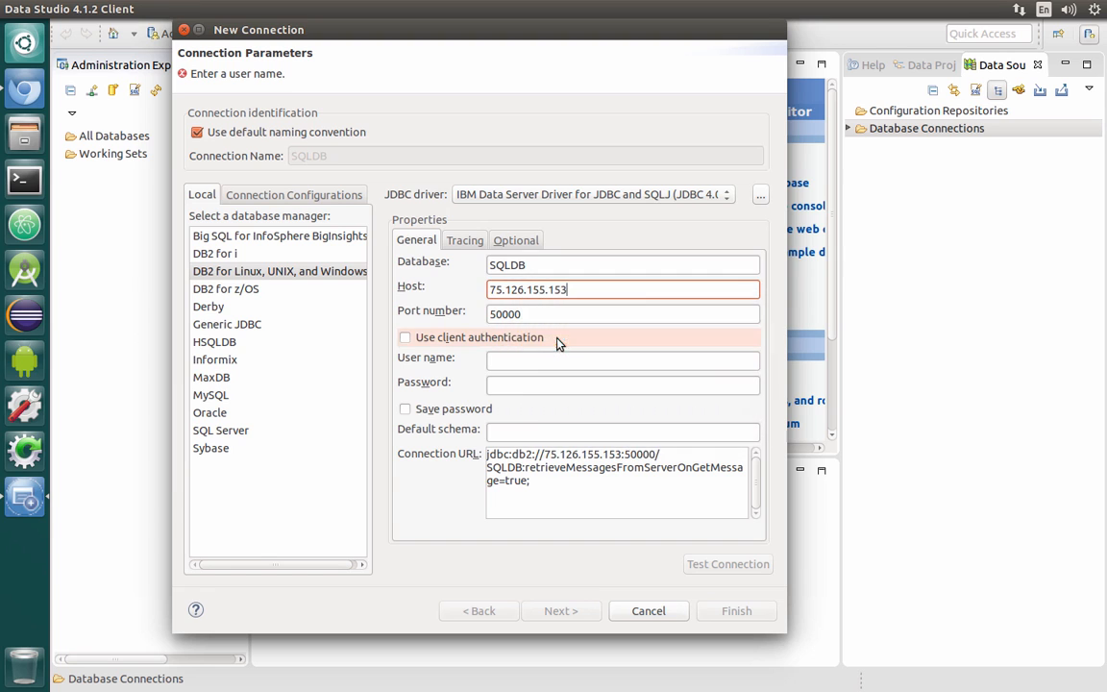
Copy the database password from the credentials into the connection's Password field and enable Save password
left_click(26, 92)
scroll(421, 539, "left", 5)
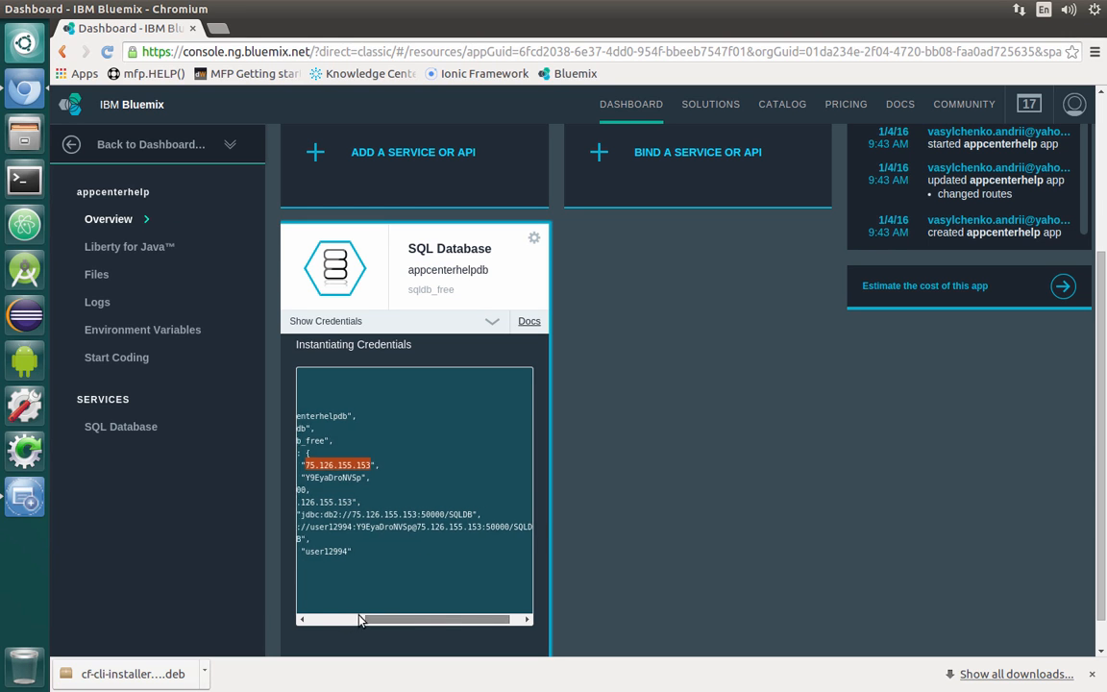
left_click_drag(459, 477, 401, 483)
right_click(407, 479)
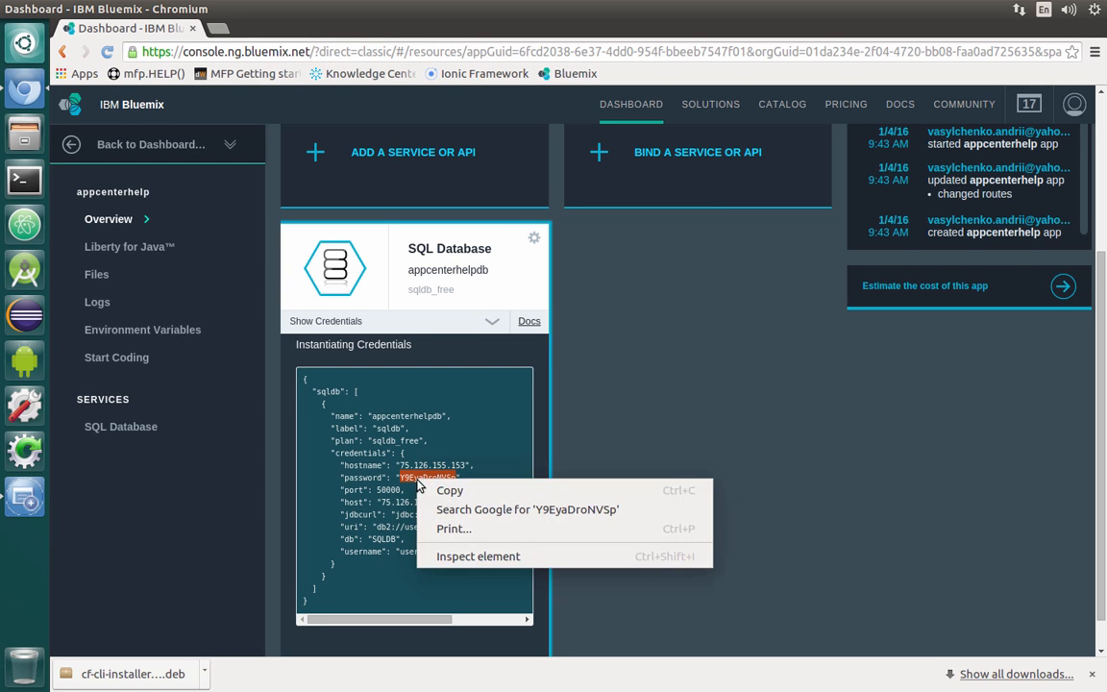
left_click(434, 492)
left_click(15, 464)
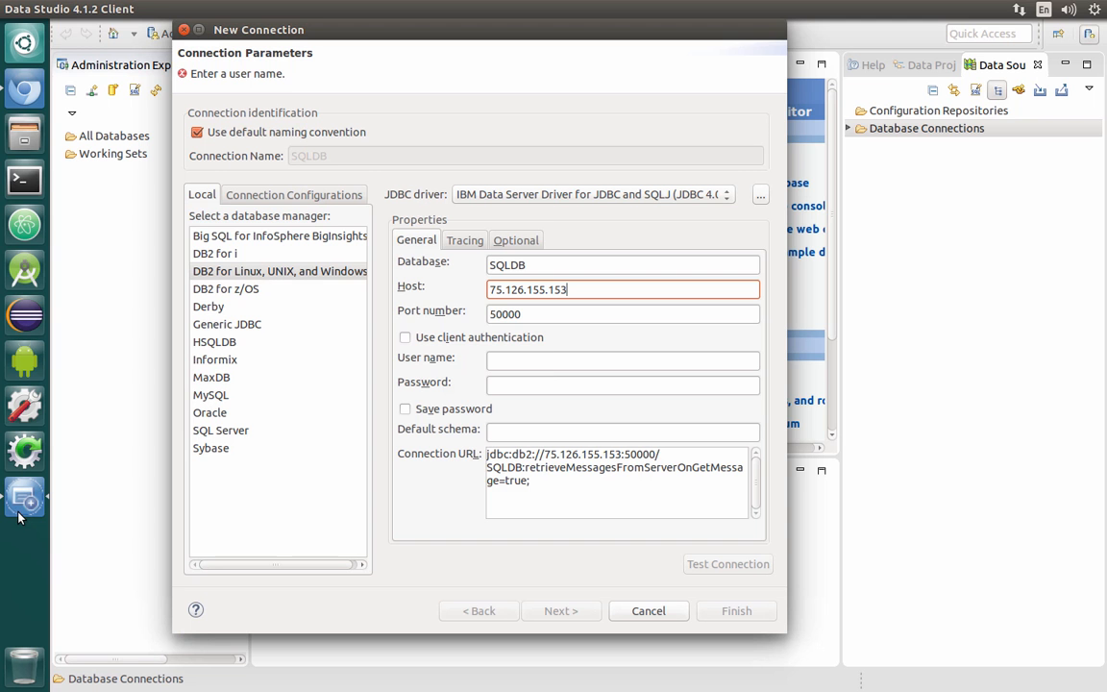
left_click(519, 384)
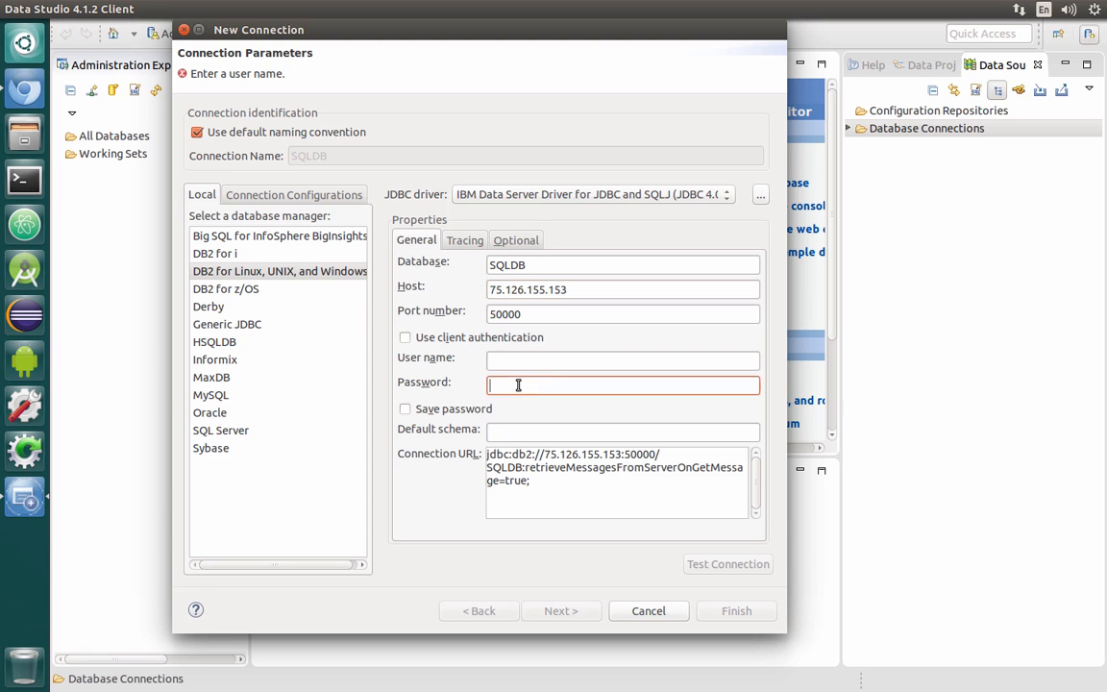
right_click(524, 385)
left_click(560, 425)
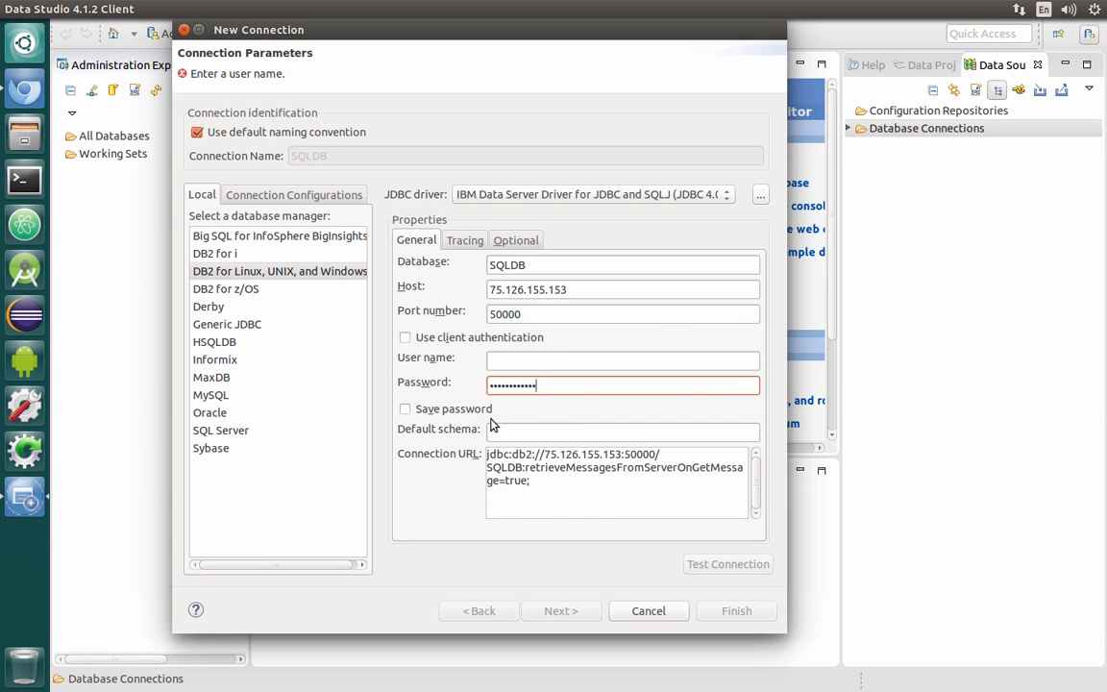
left_click(440, 411)
Copy the database username from the credentials and enter it as the connection's user name
left_click(29, 90)
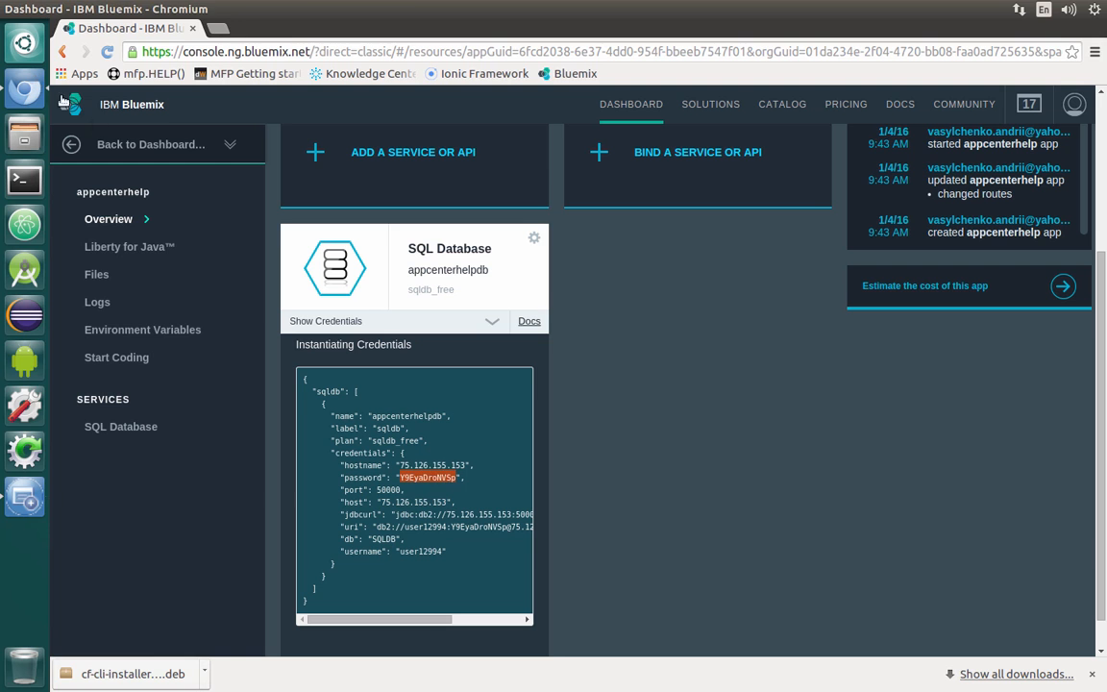
left_click_drag(445, 557, 419, 558)
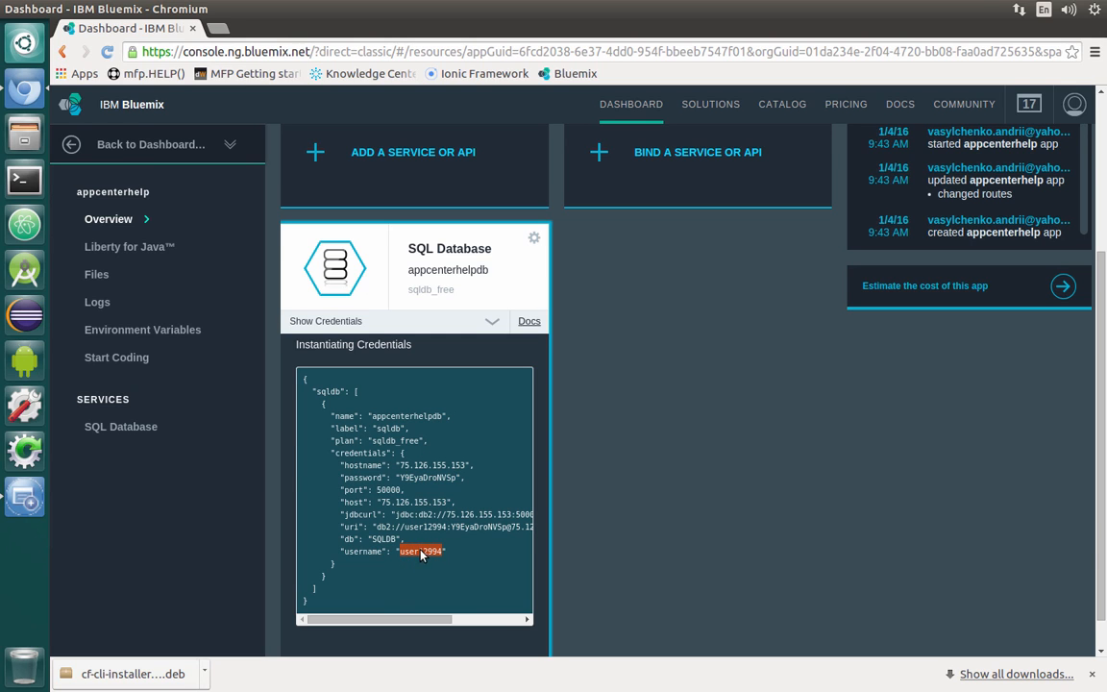
right_click(421, 551)
left_click(471, 561)
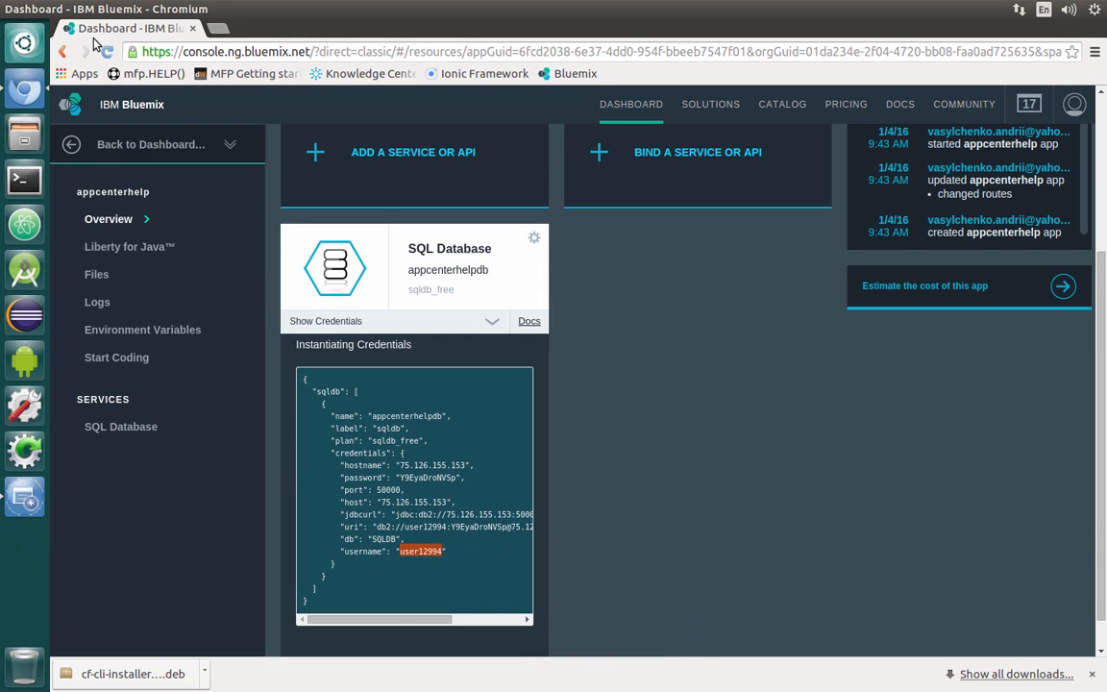
left_click(24, 490)
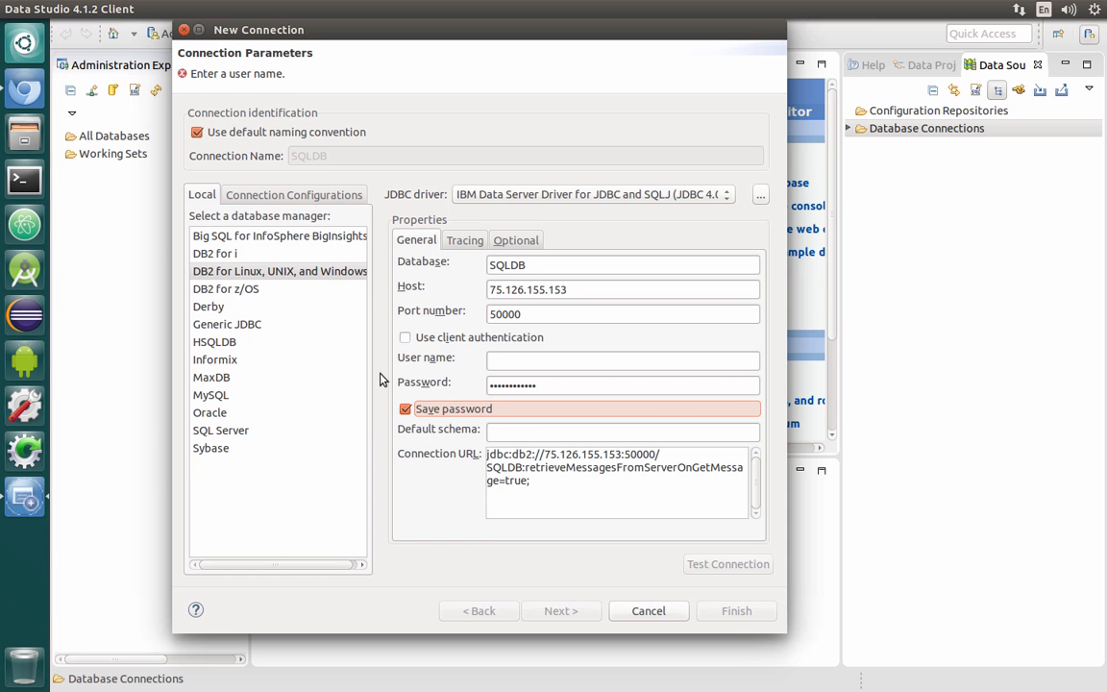
right_click(507, 363)
left_click(538, 408)
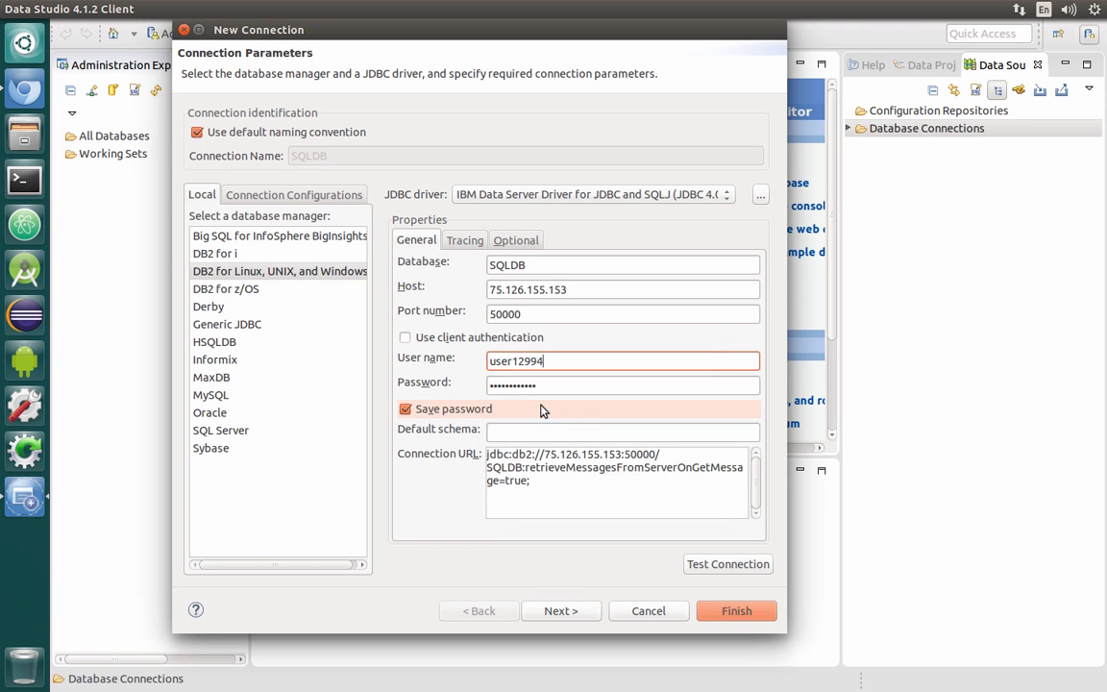
left_click(591, 432)
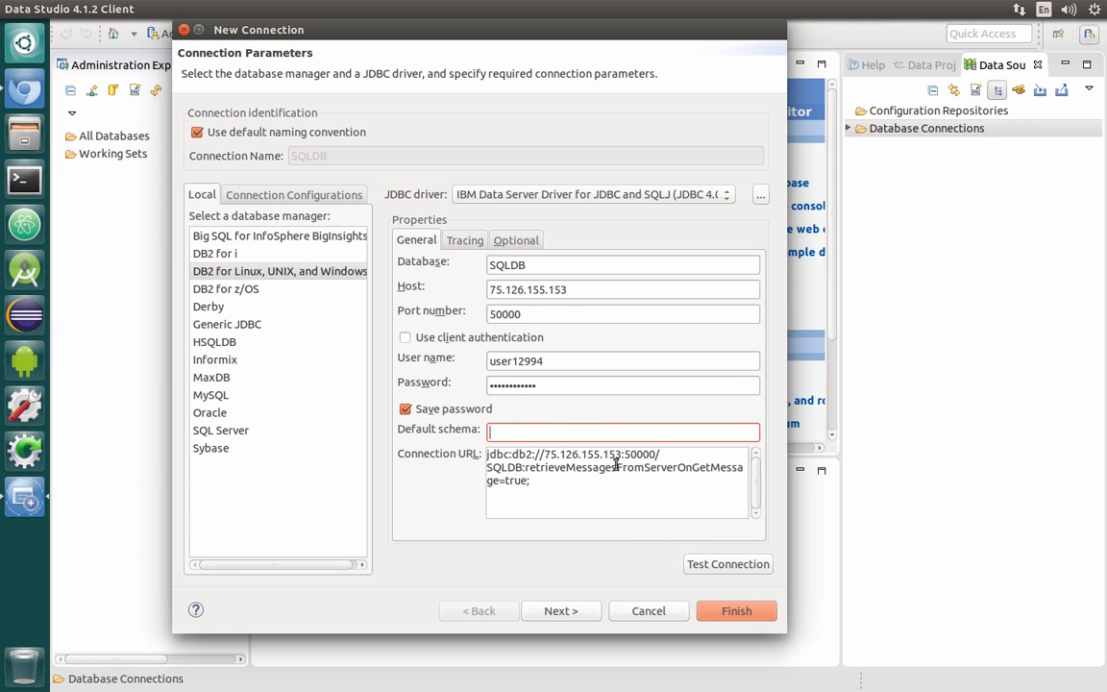
Test the connection, acknowledge the result, and finish creating the SQLDB connection
left_click(723, 565)
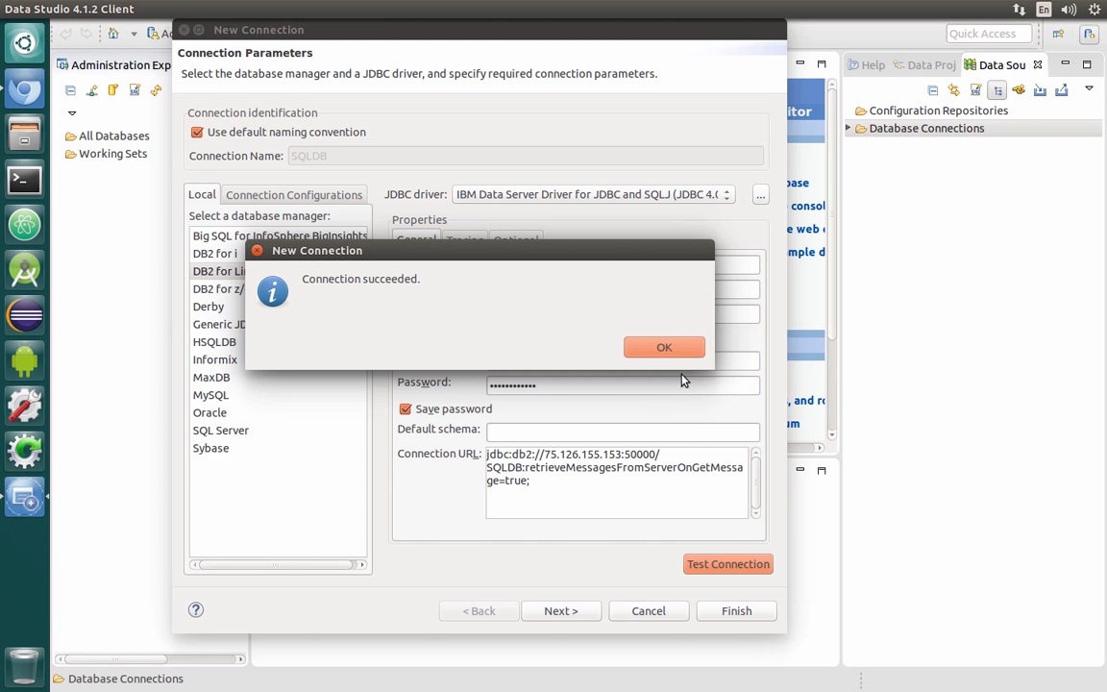
left_click(668, 347)
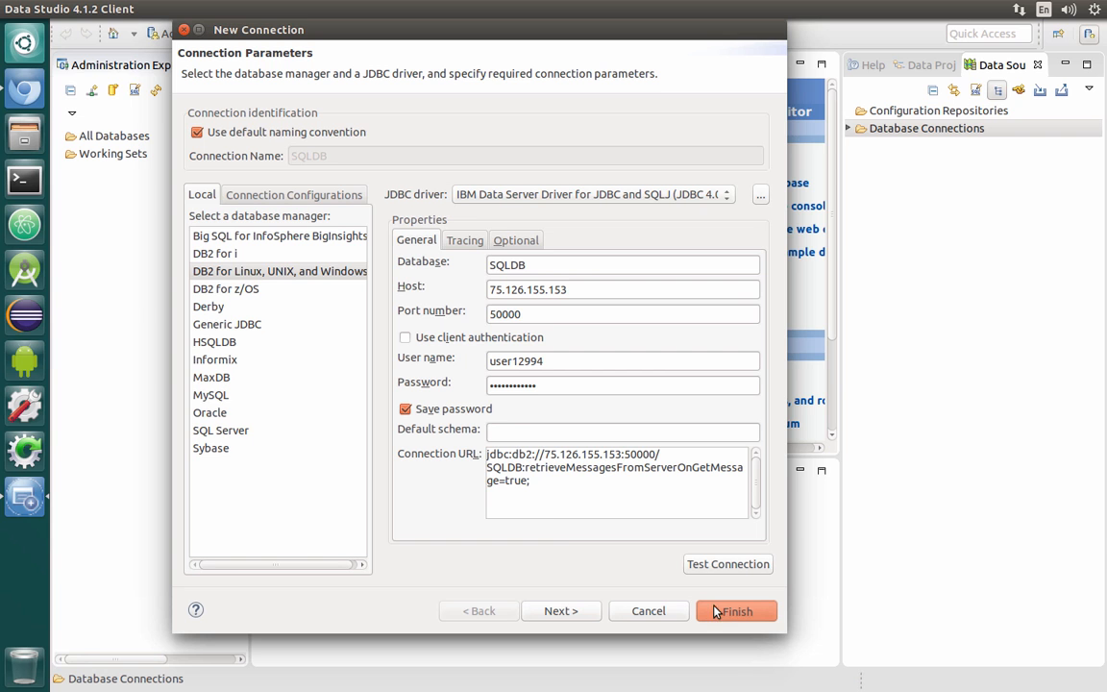
key("Return")
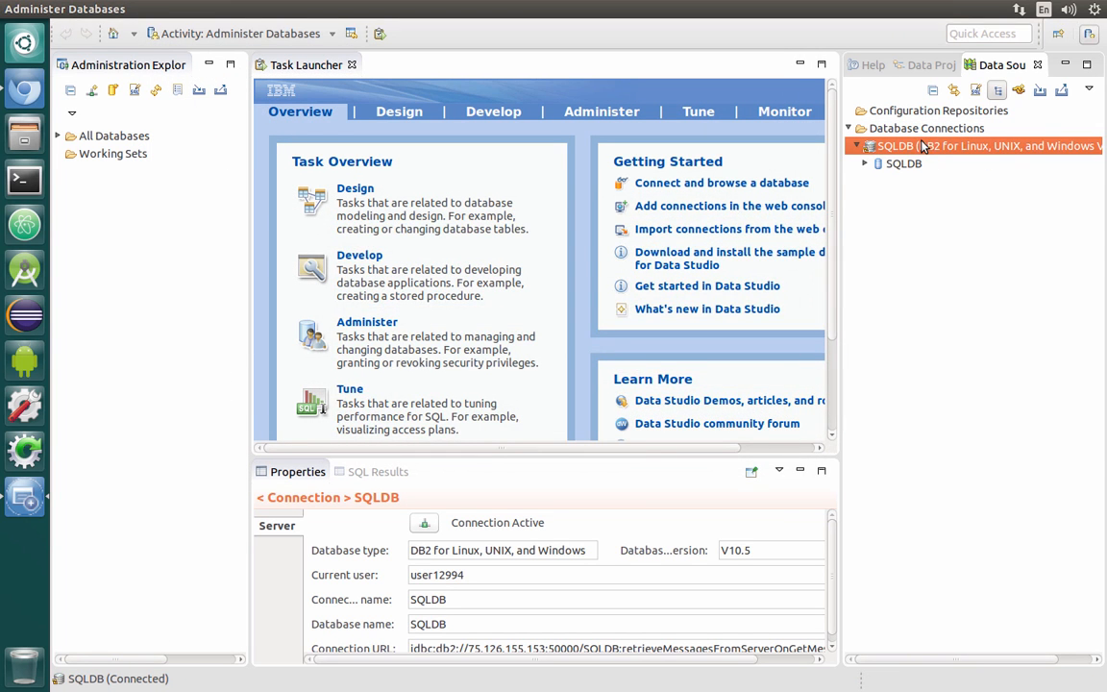
Browse the SQLDB connection's schemas and the user schema's tables folder
left_click(863, 165)
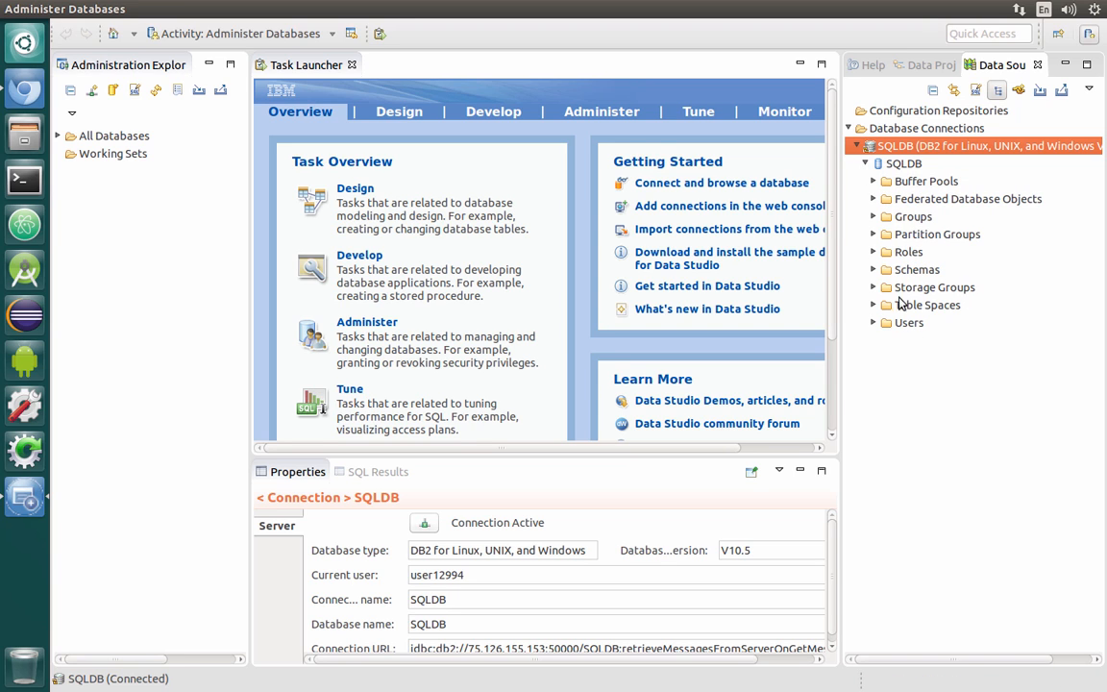
left_click(874, 270)
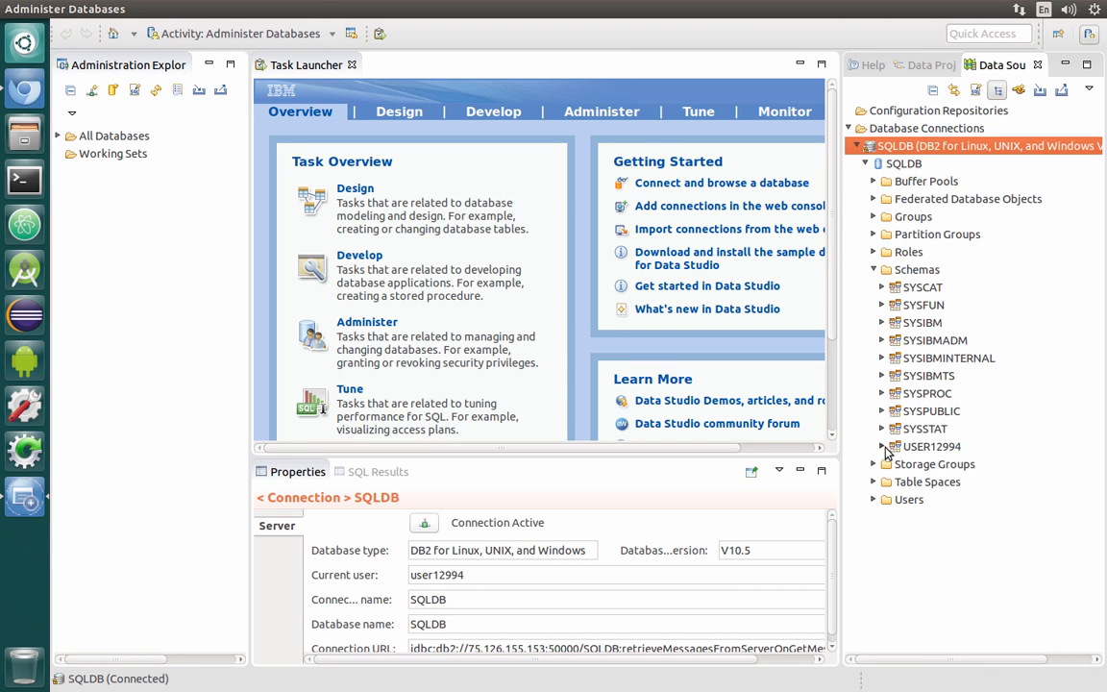
left_click(882, 447)
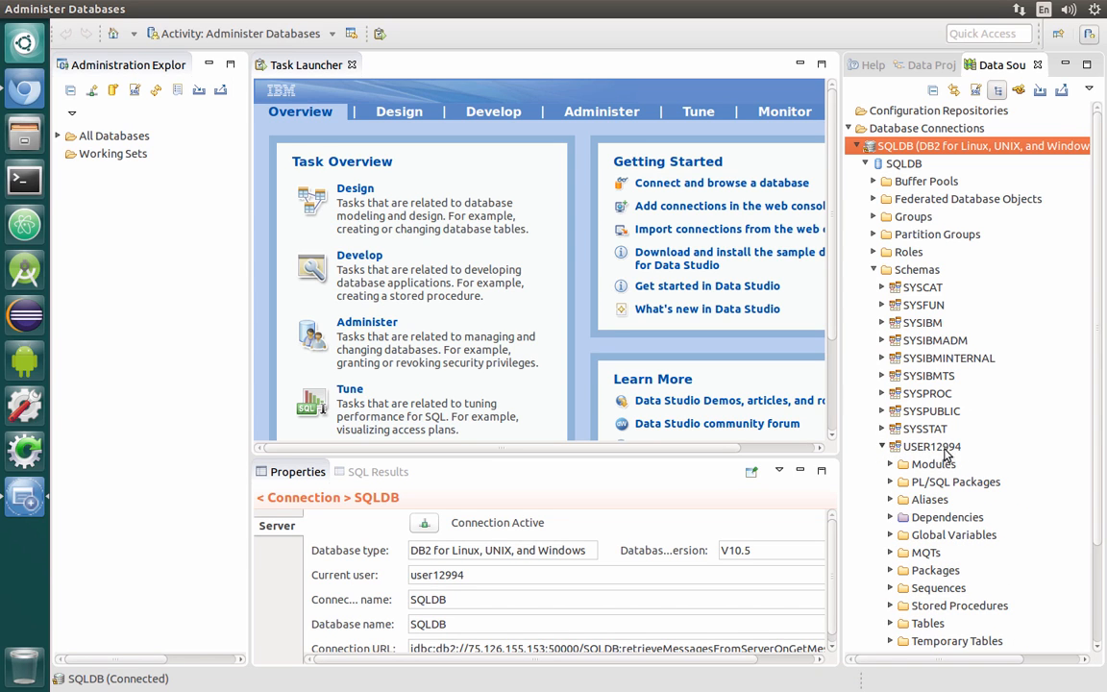
scroll(959, 455, "down", 2)
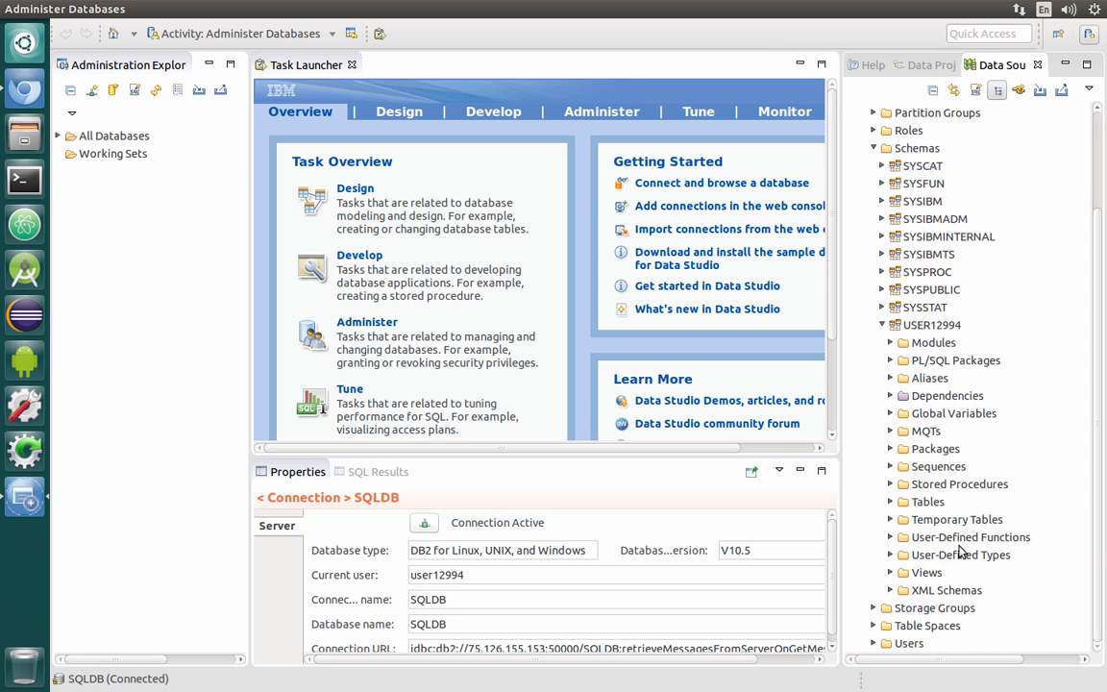
left_click(891, 503)
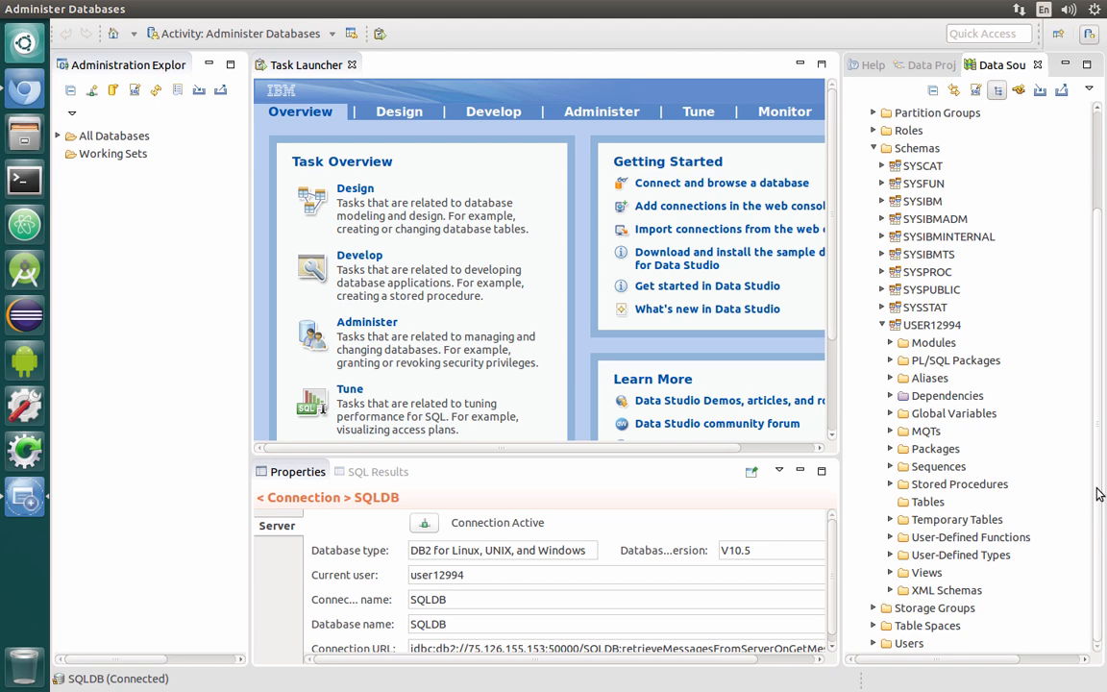
scroll(1077, 340, "up", 2)
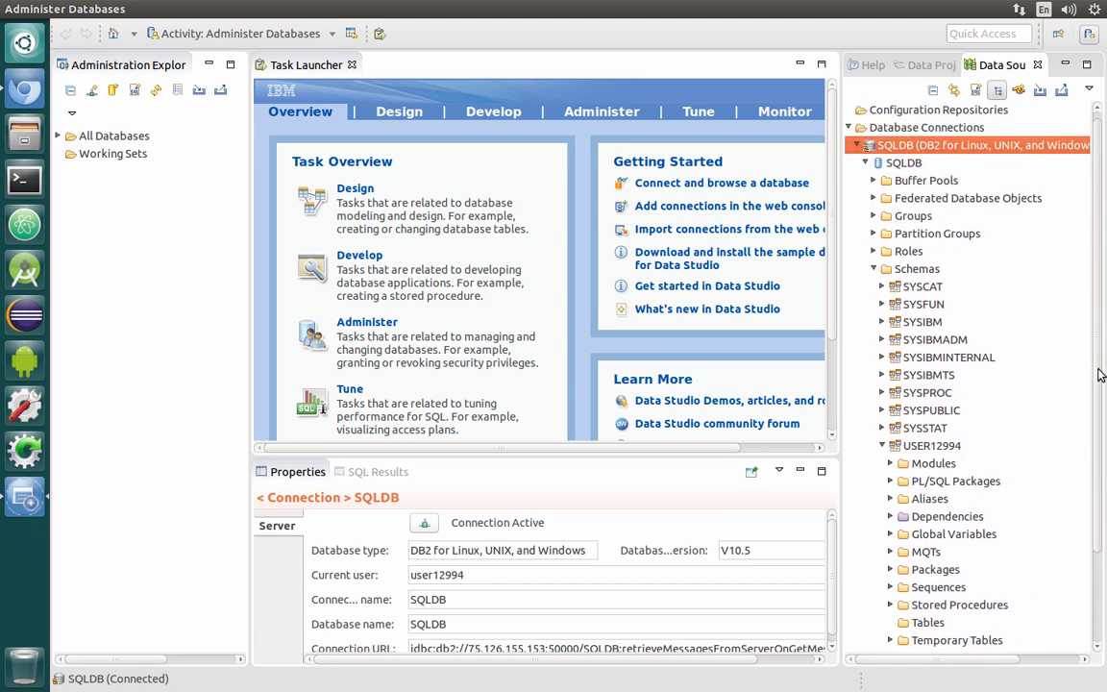
Open a new SQL script for the SQLDB connection
right_click(961, 147)
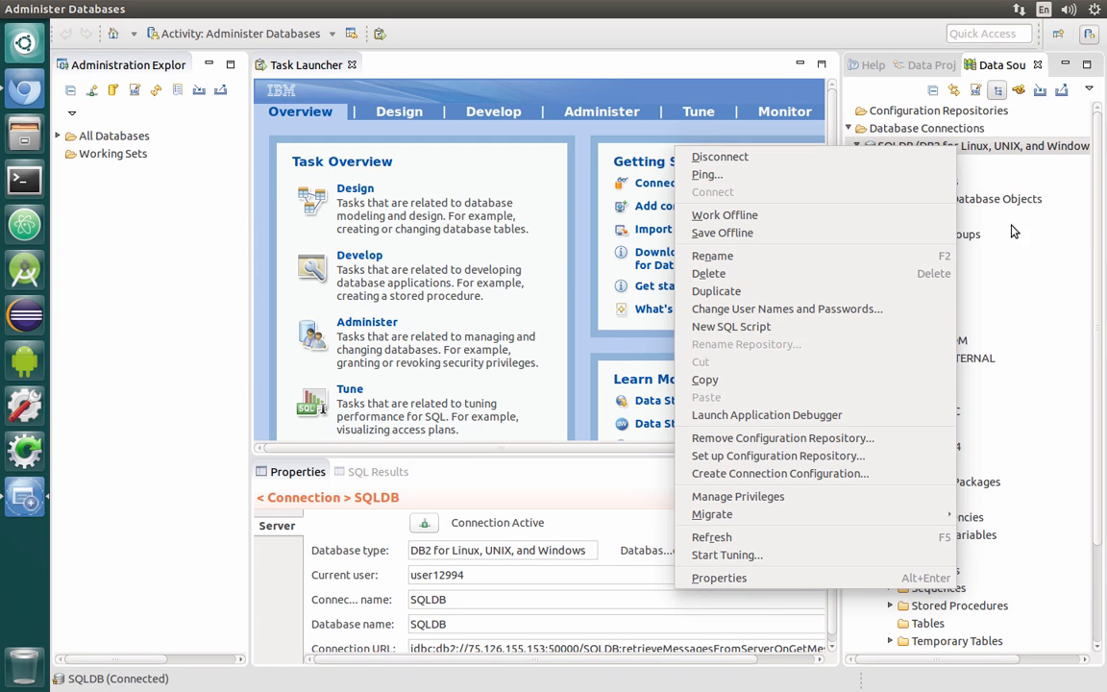
left_click(832, 329)
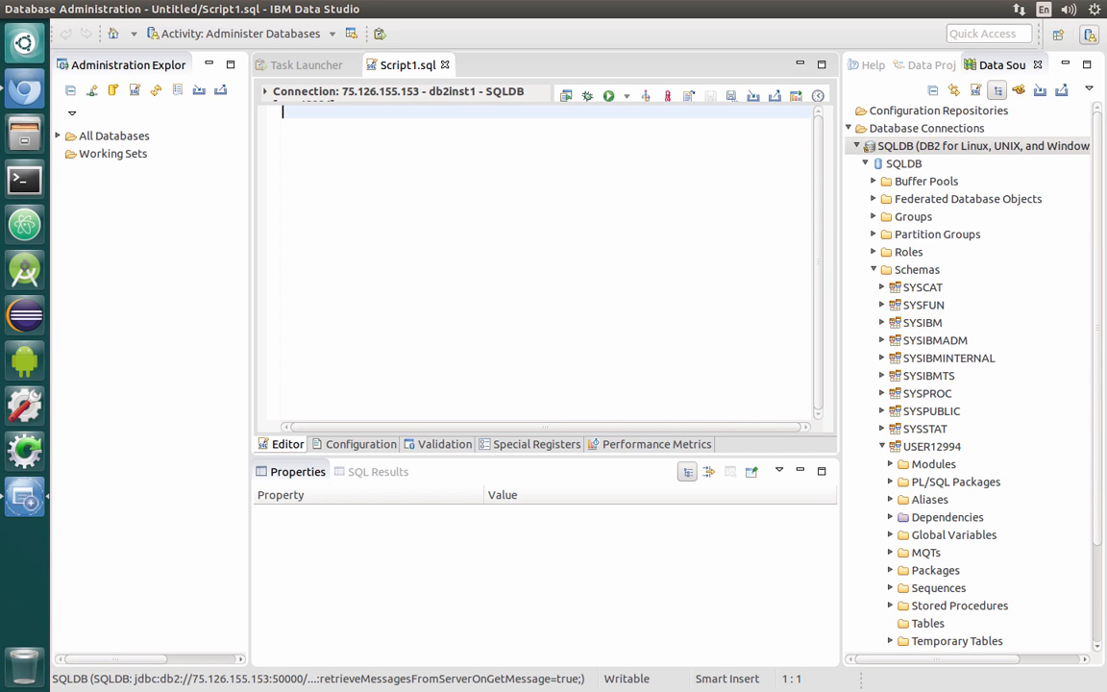
Examine the ApplicationCenter folder's configuration-samples and databases files
left_click_drag(1106, 242, 848, 238)
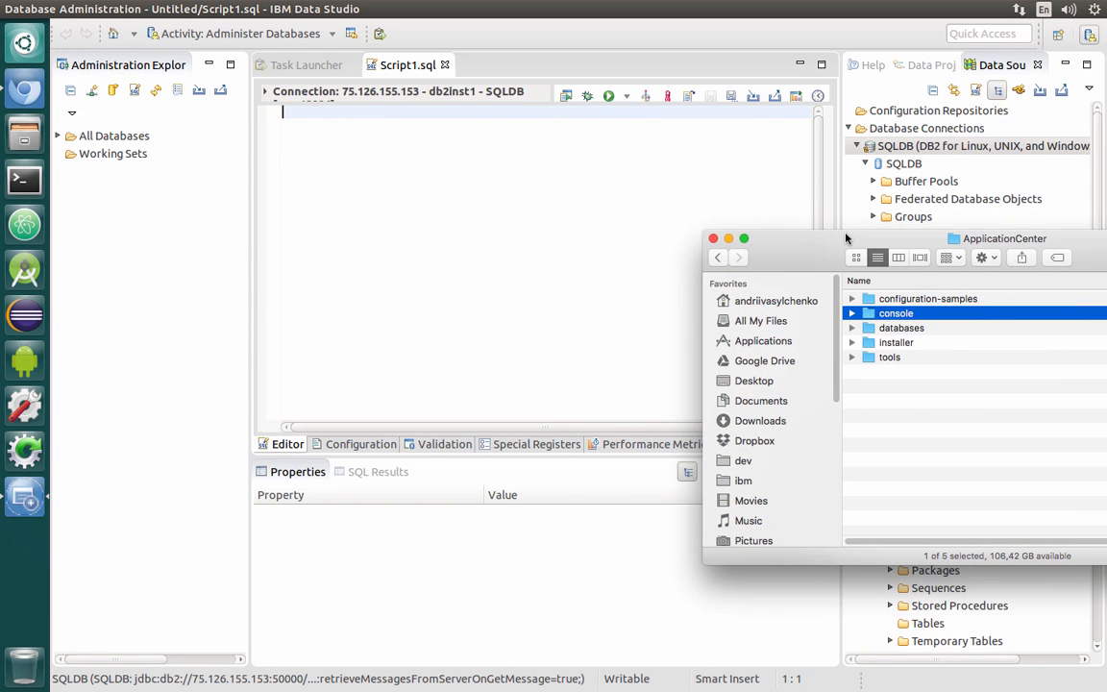
left_click(852, 300)
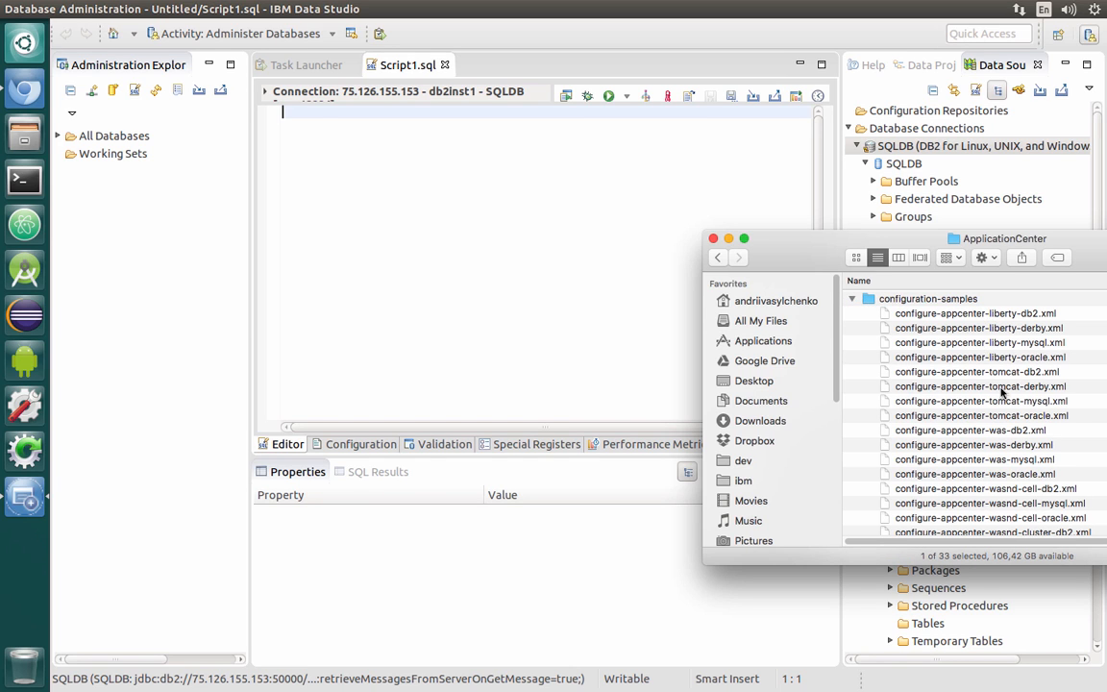
left_click(851, 300)
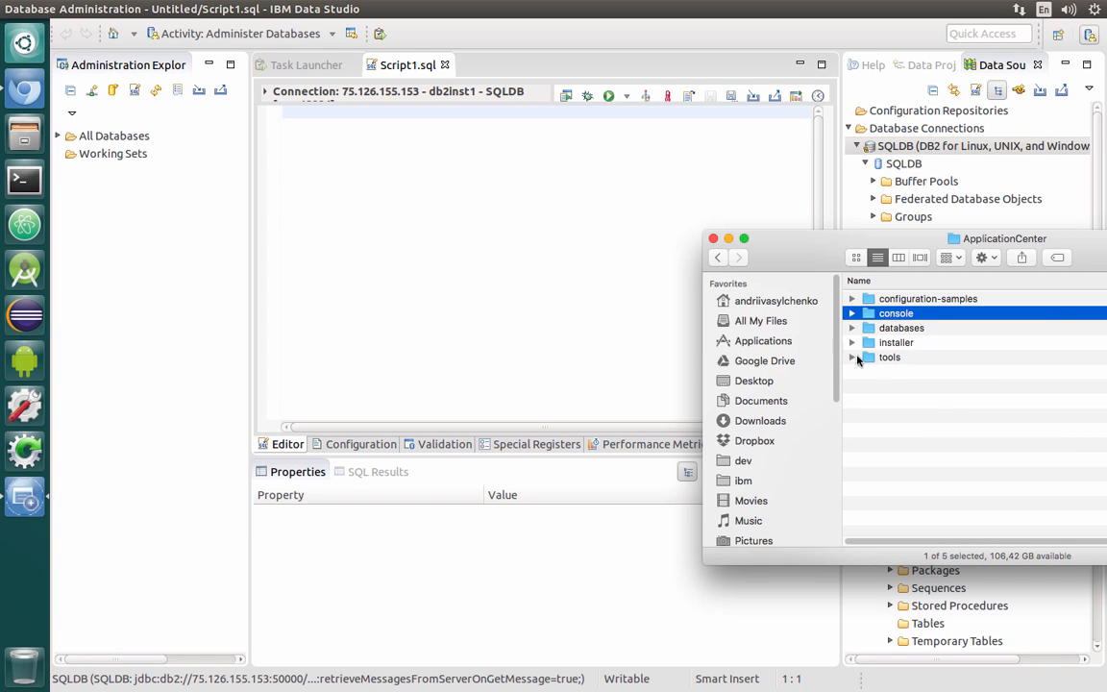
left_click(852, 329)
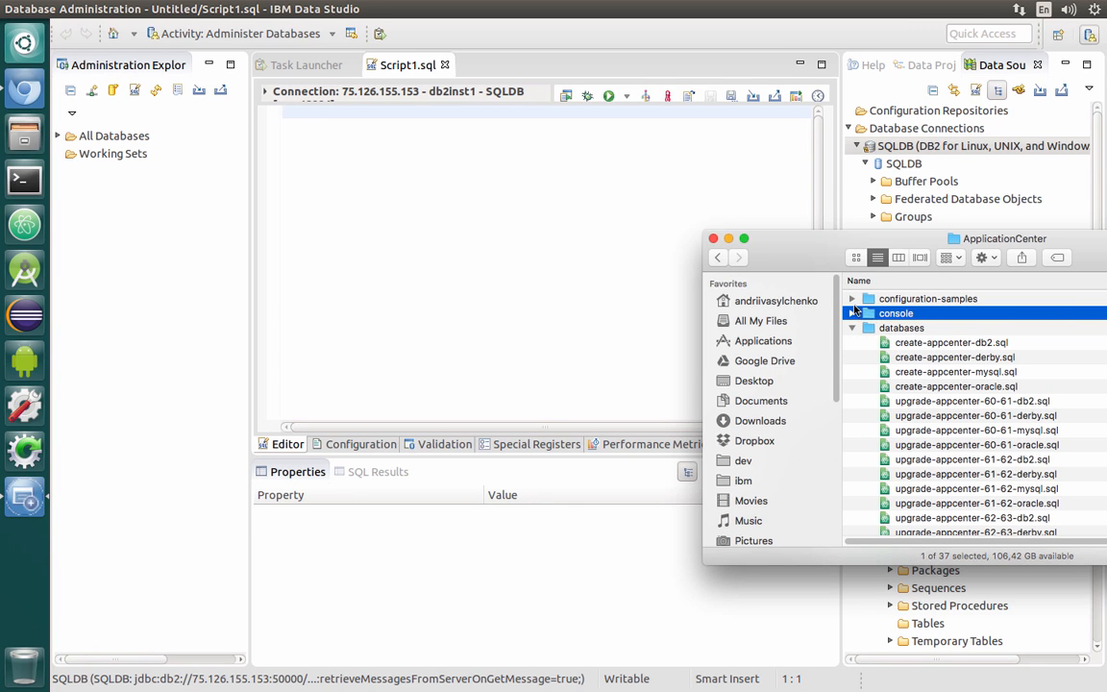
left_click(852, 299)
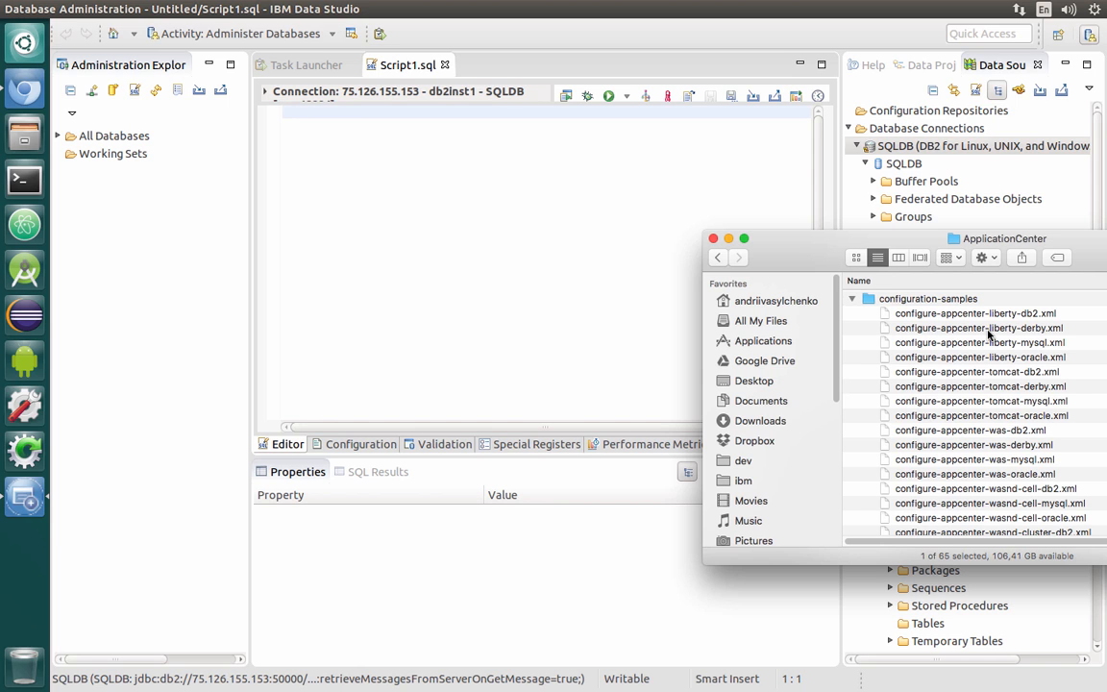
left_click(851, 299)
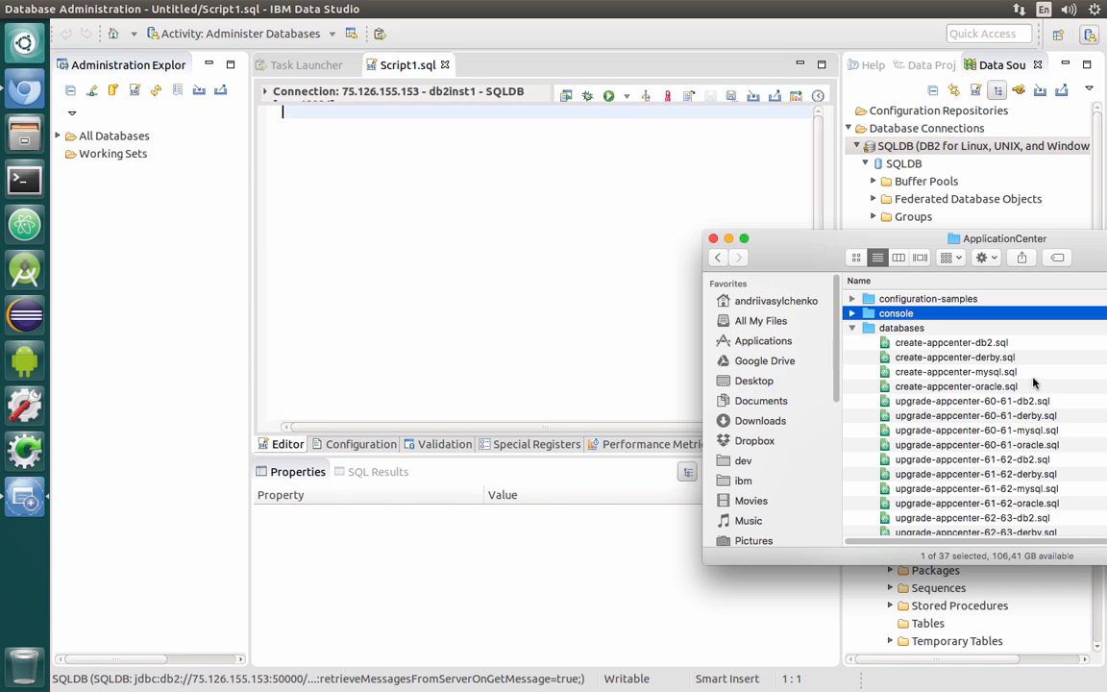
Copy the create-appcenter-db2.sql file from the ApplicationCenter databases folder
left_click(935, 345)
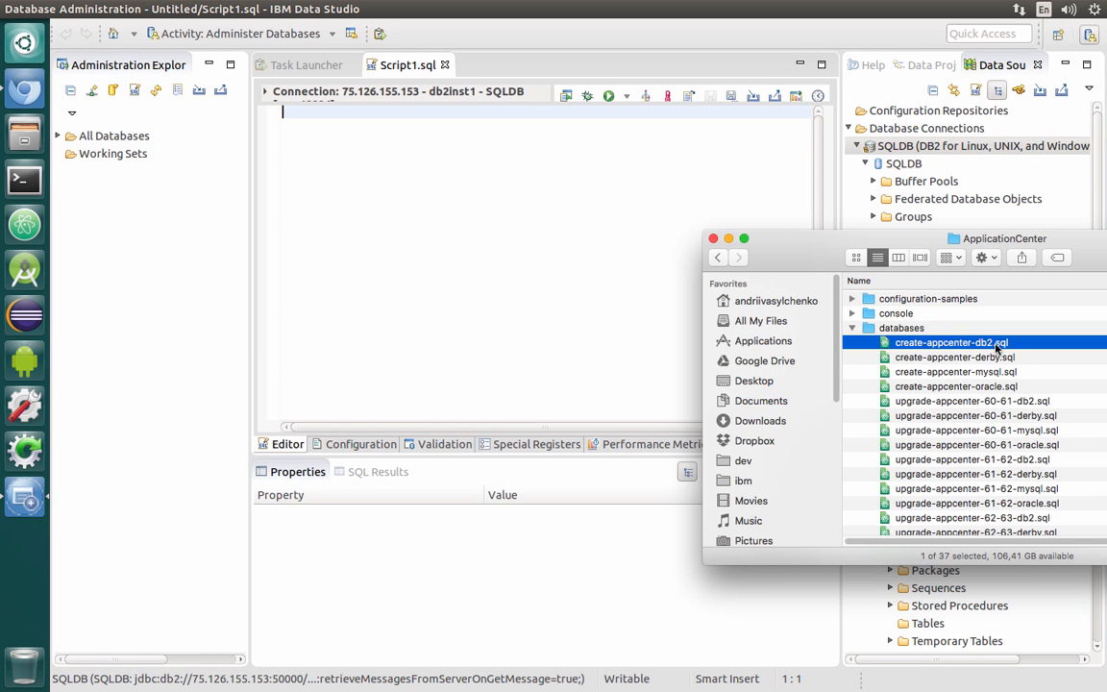
right_click(946, 346)
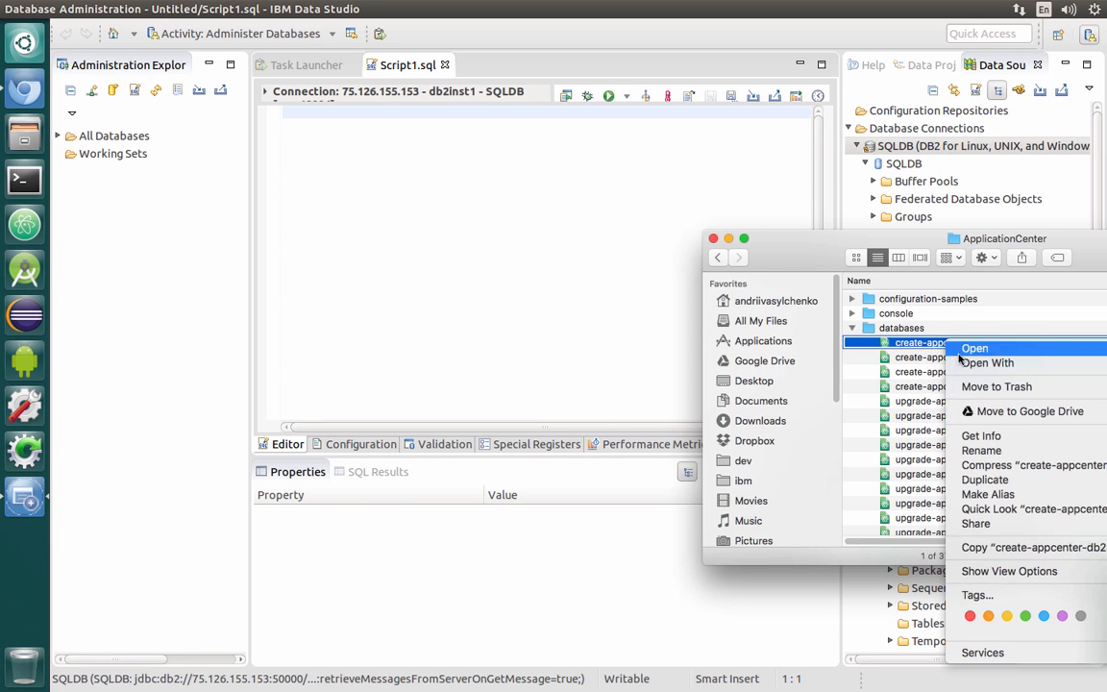
left_click(990, 548)
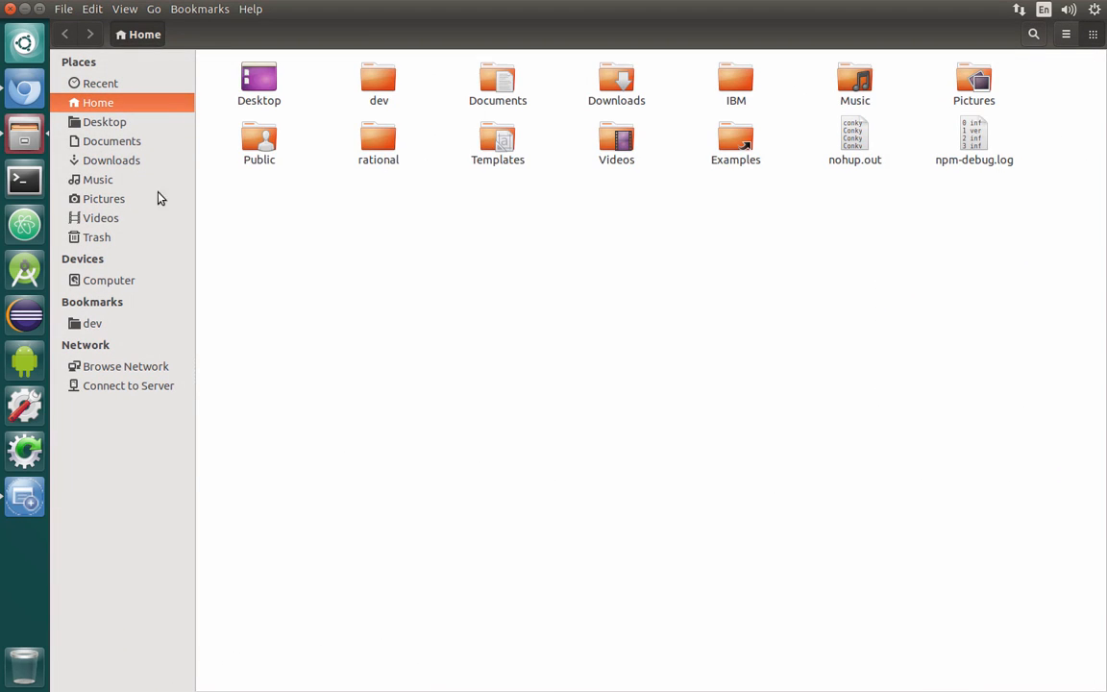
Paste the copied create-appcenter-db2.sql file into the Downloads folder
left_click(96, 160)
right_click(586, 370)
left_click(623, 422)
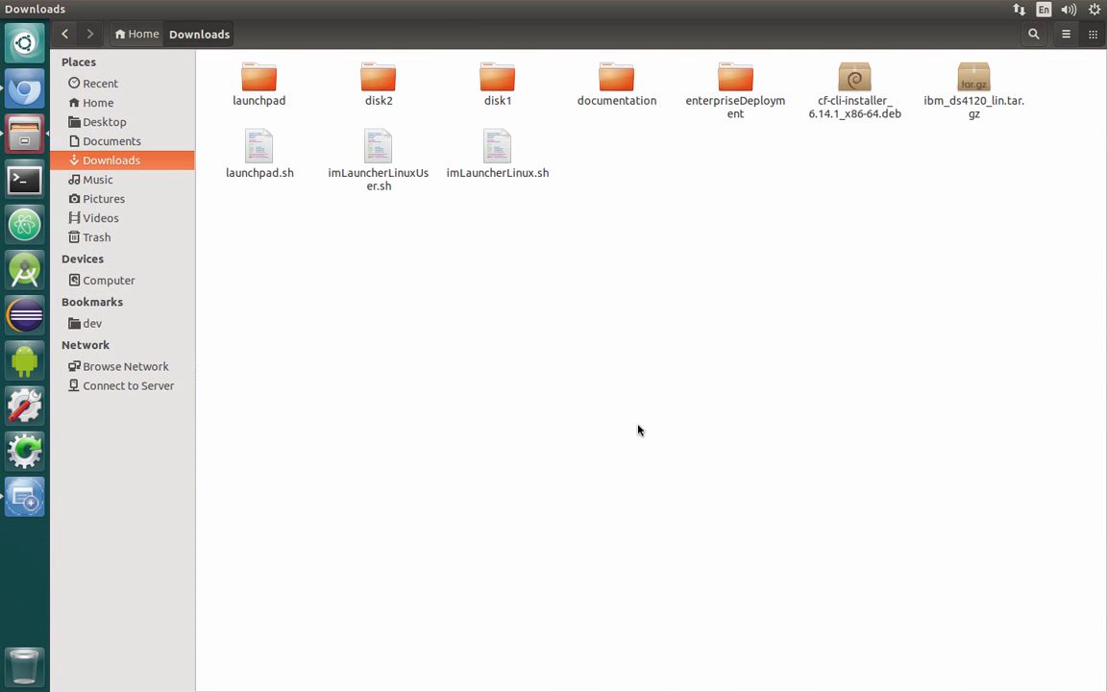
Open create-appcenter-db2.sql in gedit, copy its entire contents, and close the editor
right_click(250, 155)
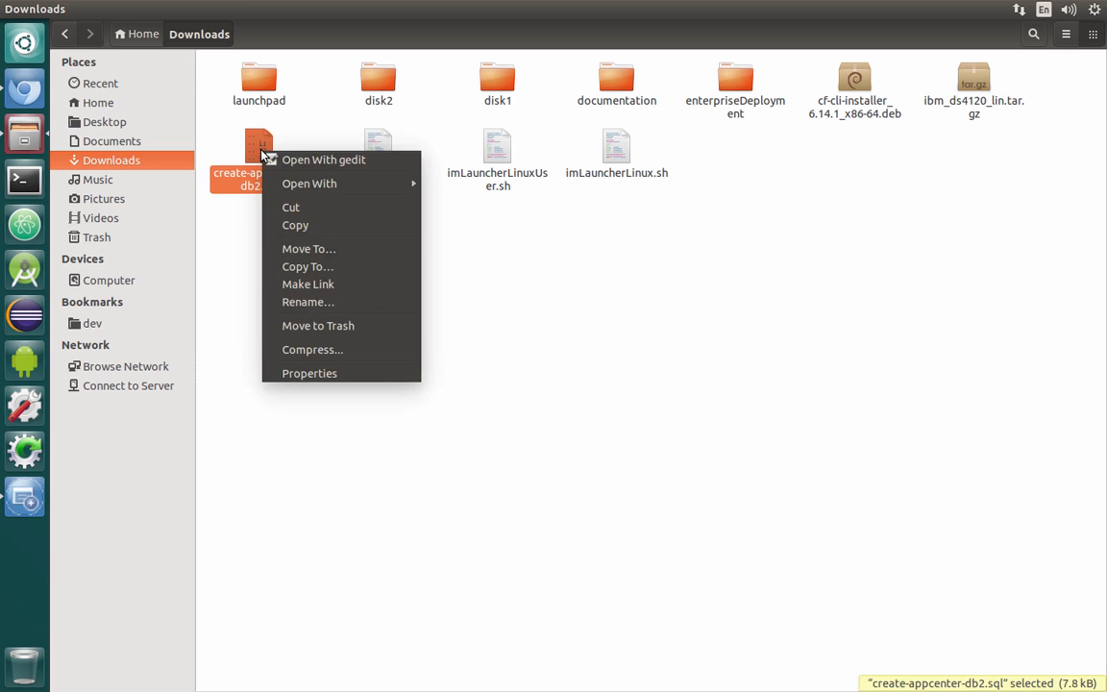
left_click(327, 163)
left_click(297, 204)
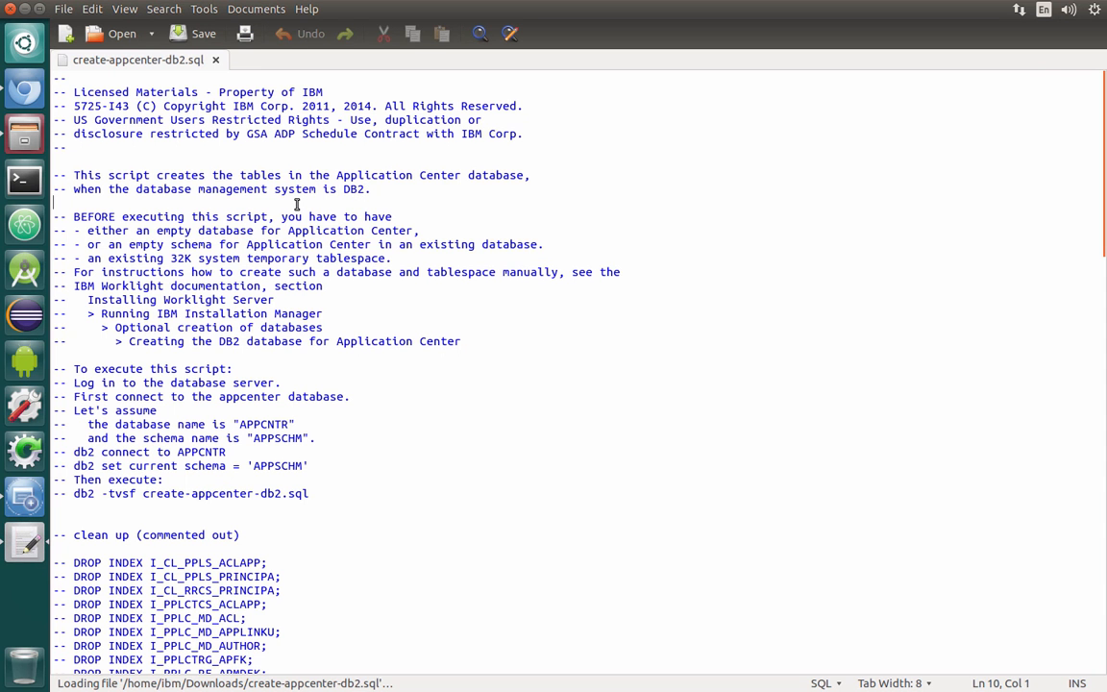
key("ctrl+a")
right_click(280, 182)
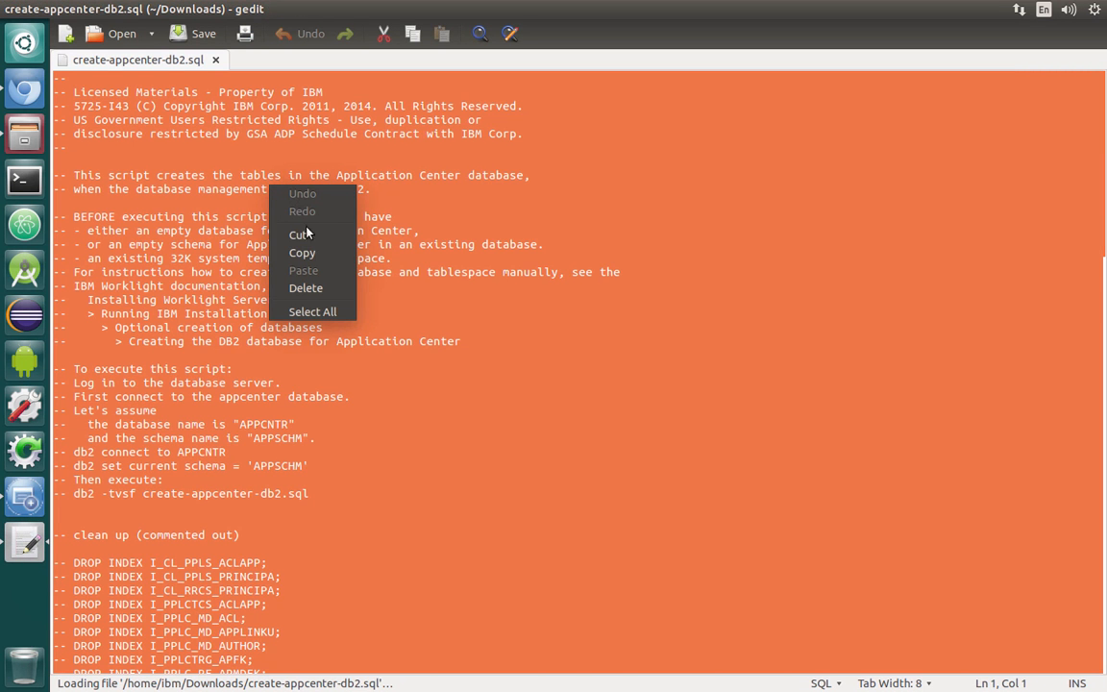
left_click(298, 255)
left_click(13, 10)
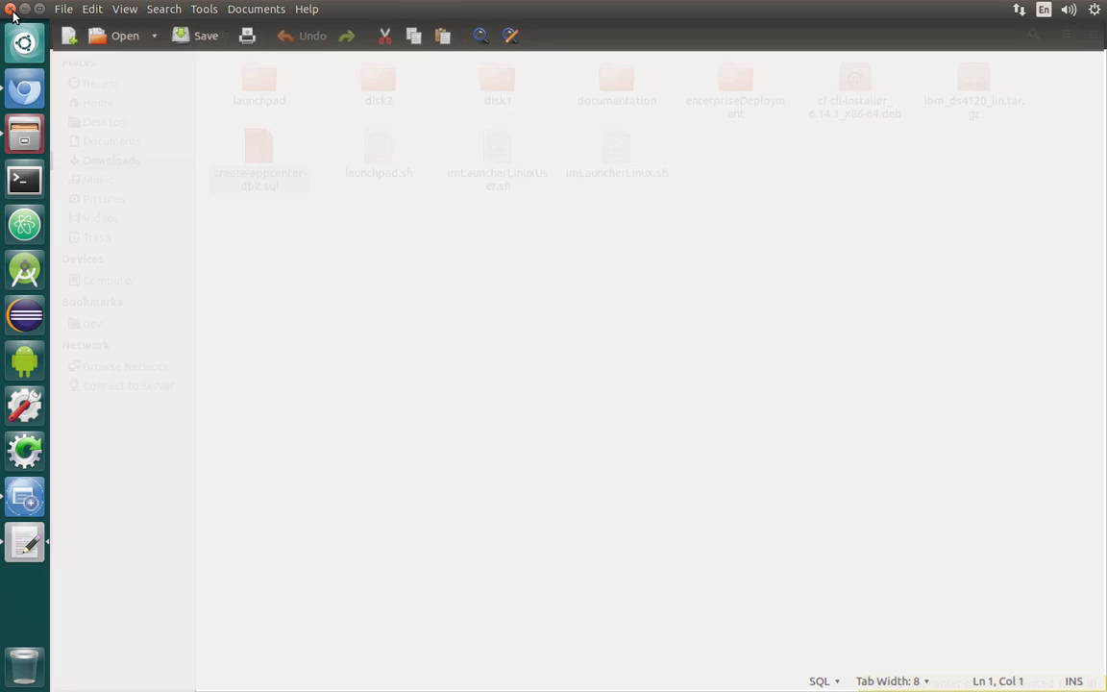
Paste the DB2 script into Script1.sql in Data Studio, keeping ; as the statement terminator
left_click(25, 494)
right_click(433, 144)
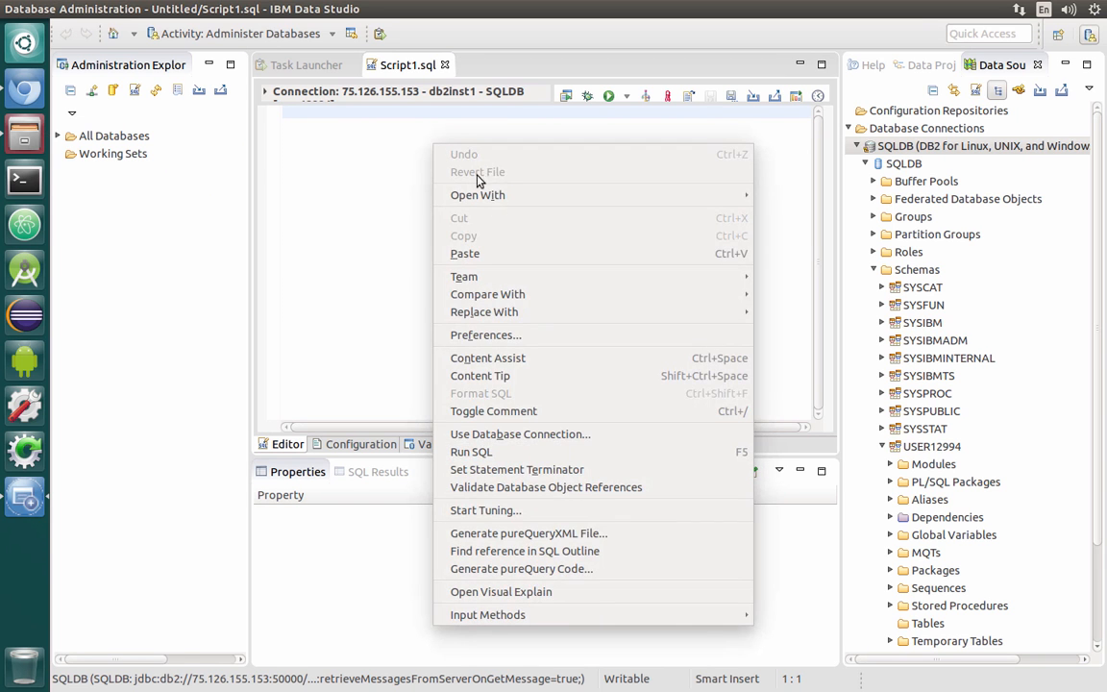
left_click(511, 255)
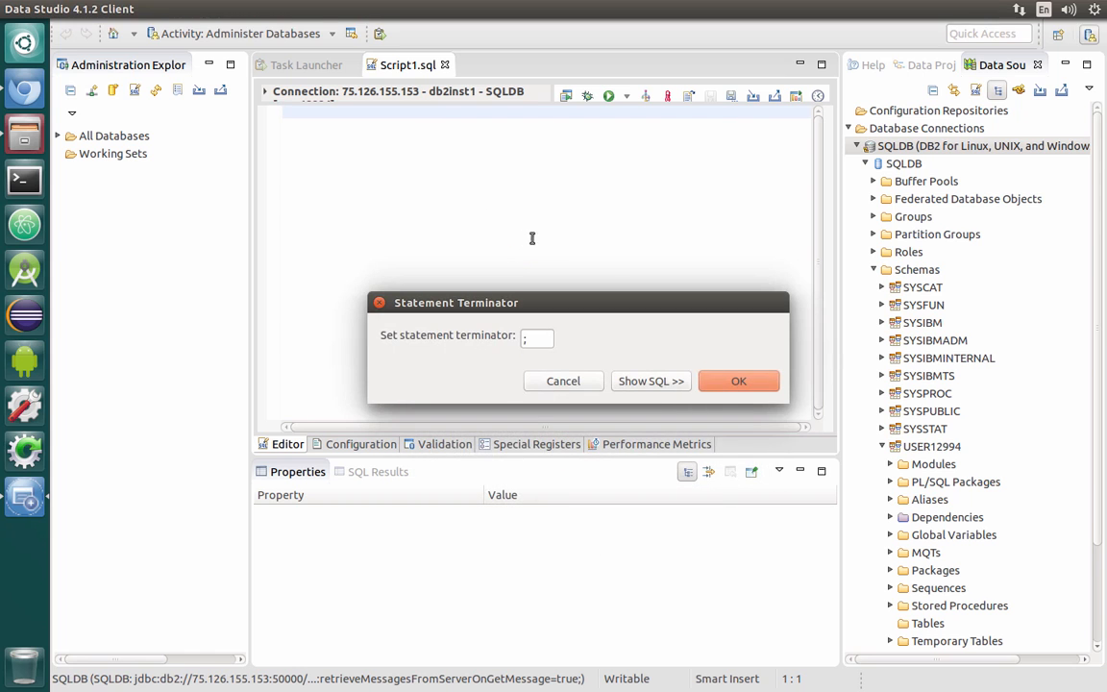
left_click(737, 382)
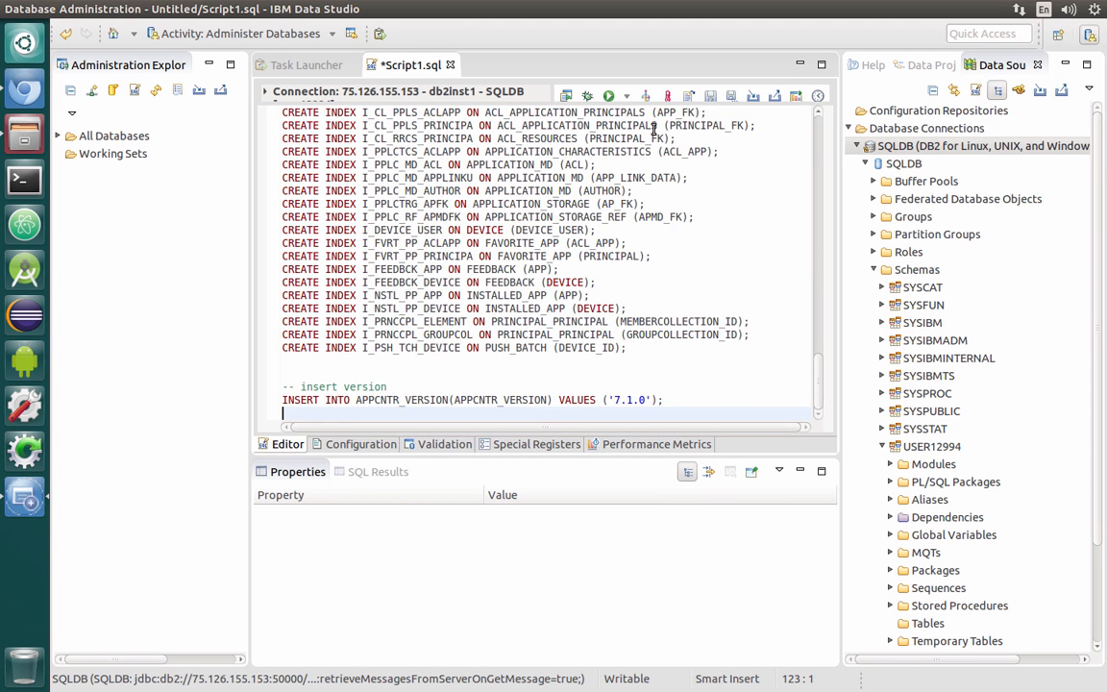
Run the whole SQL script against the SQLDB connection
scroll(689, 270, "up", 20)
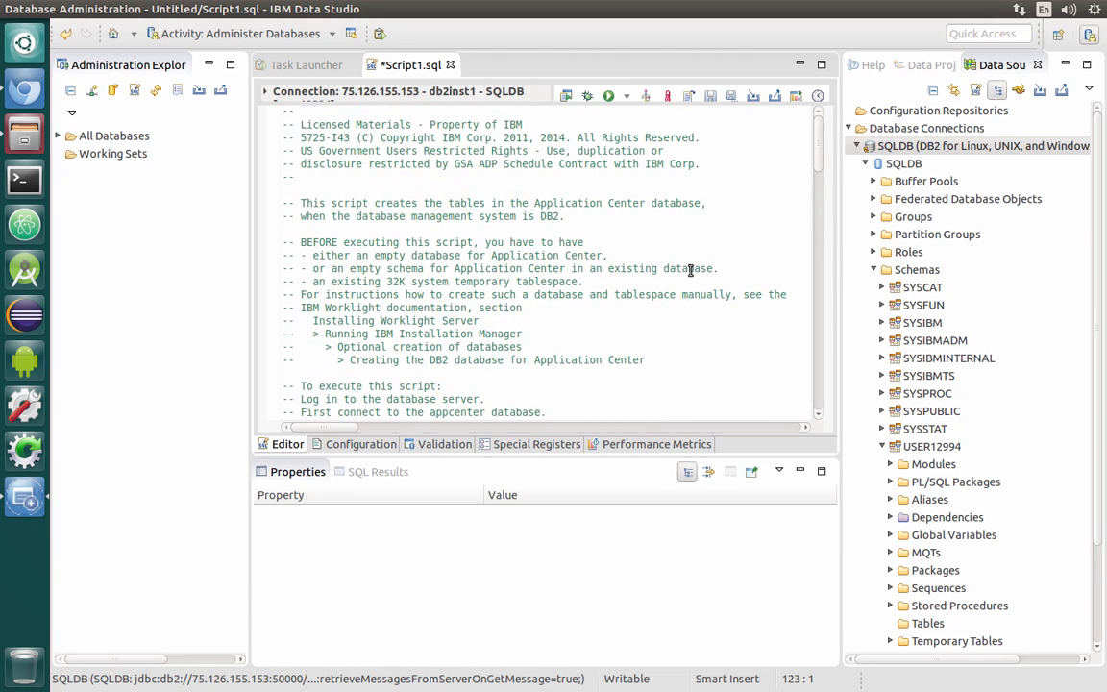
left_click(291, 105)
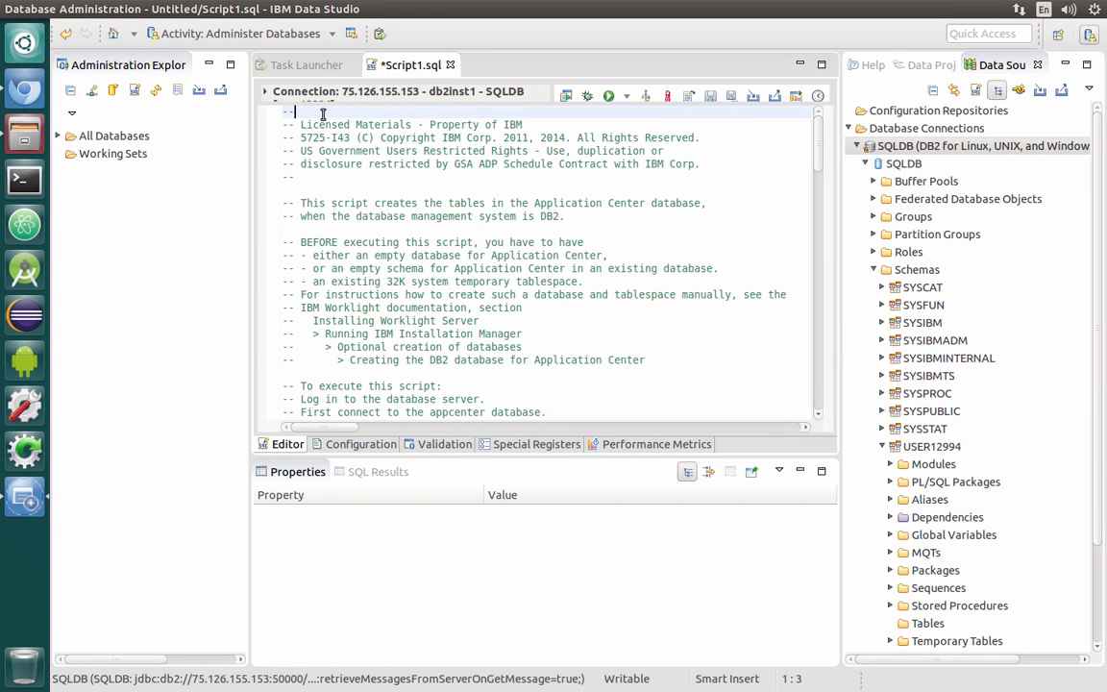
left_click(610, 98)
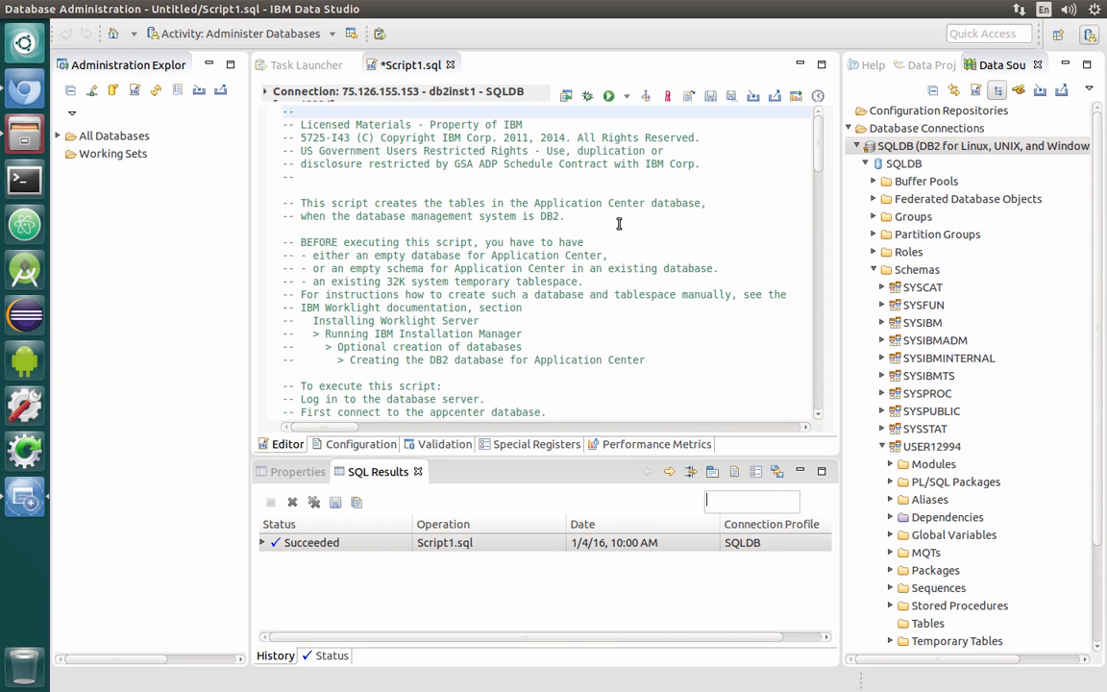
Refresh the user schema's Tables folder and expand it to inspect the newly created Application Center tables
left_click(931, 626)
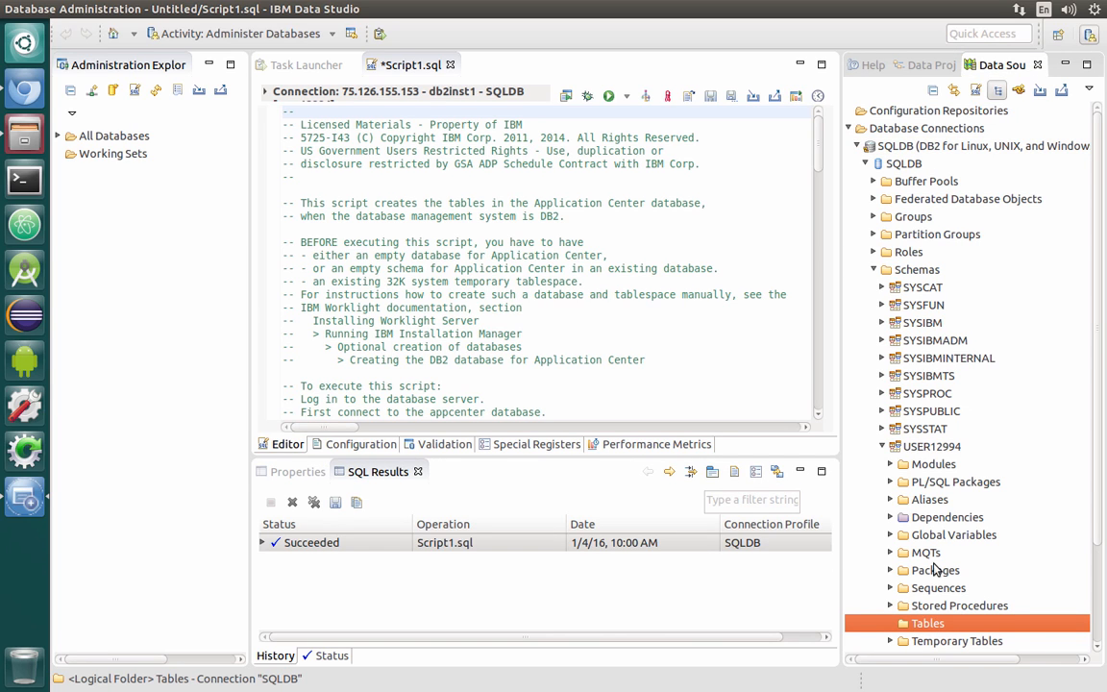
left_click(883, 448)
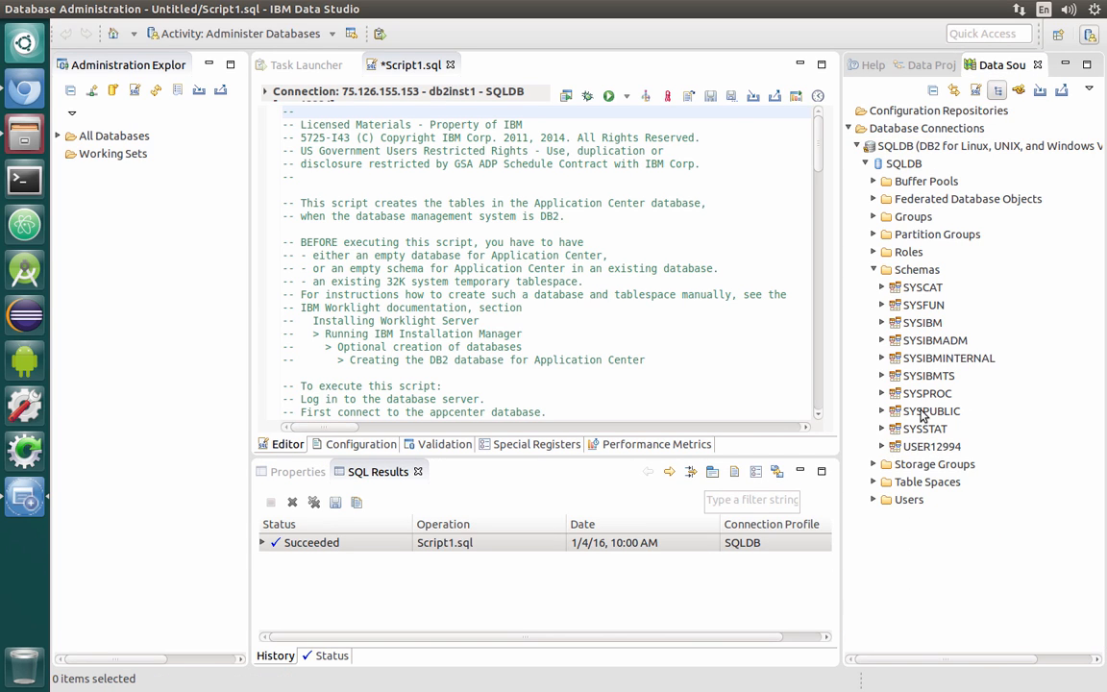
double_click(966, 448)
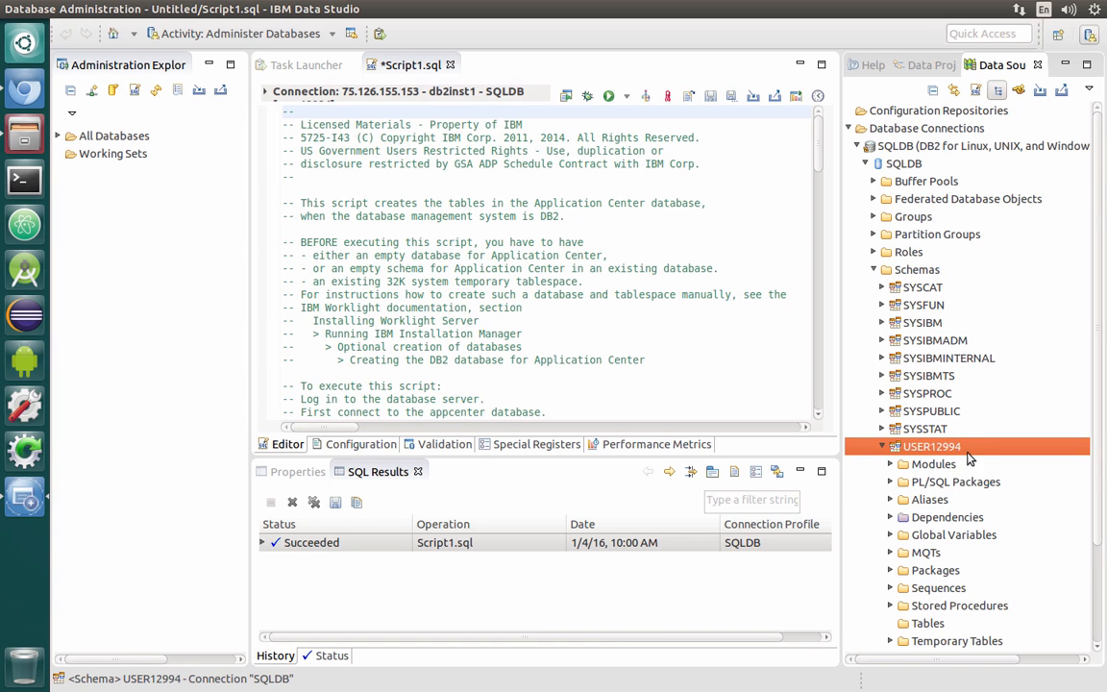
left_click(933, 623)
right_click(930, 623)
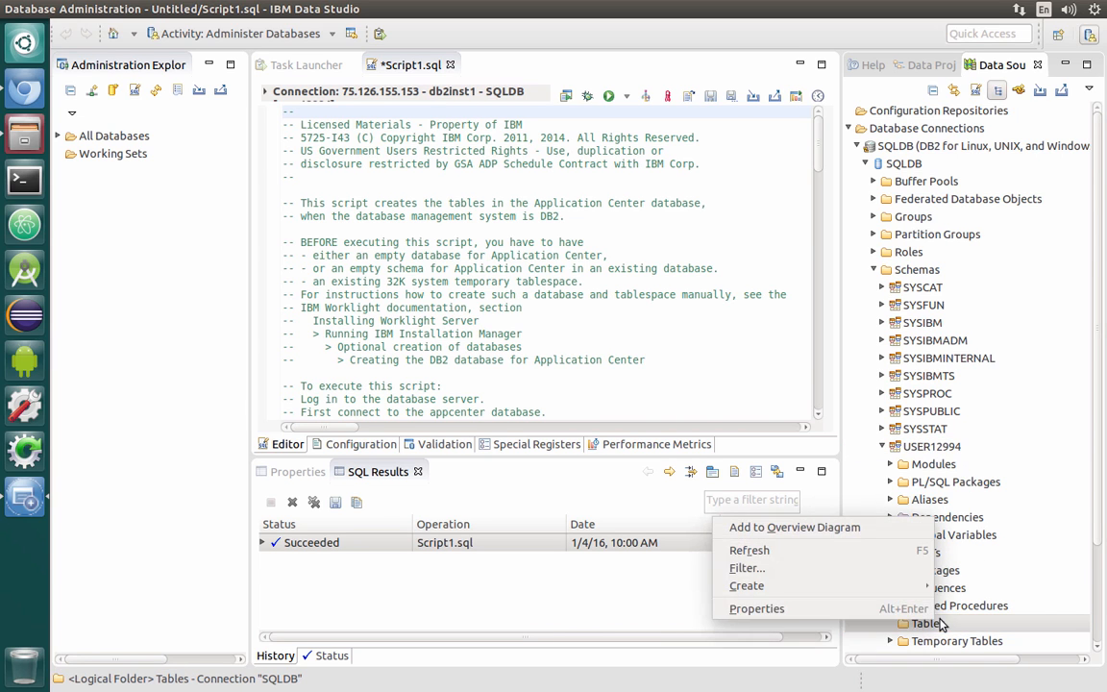
left_click(902, 559)
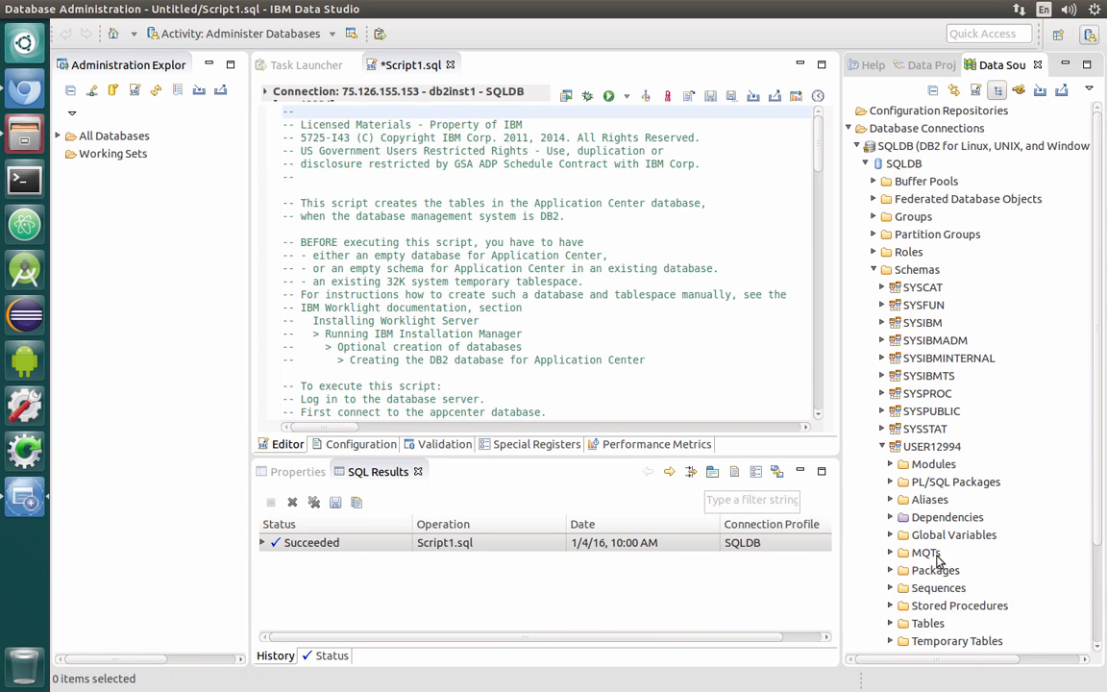
scroll(942, 567, "down", 2)
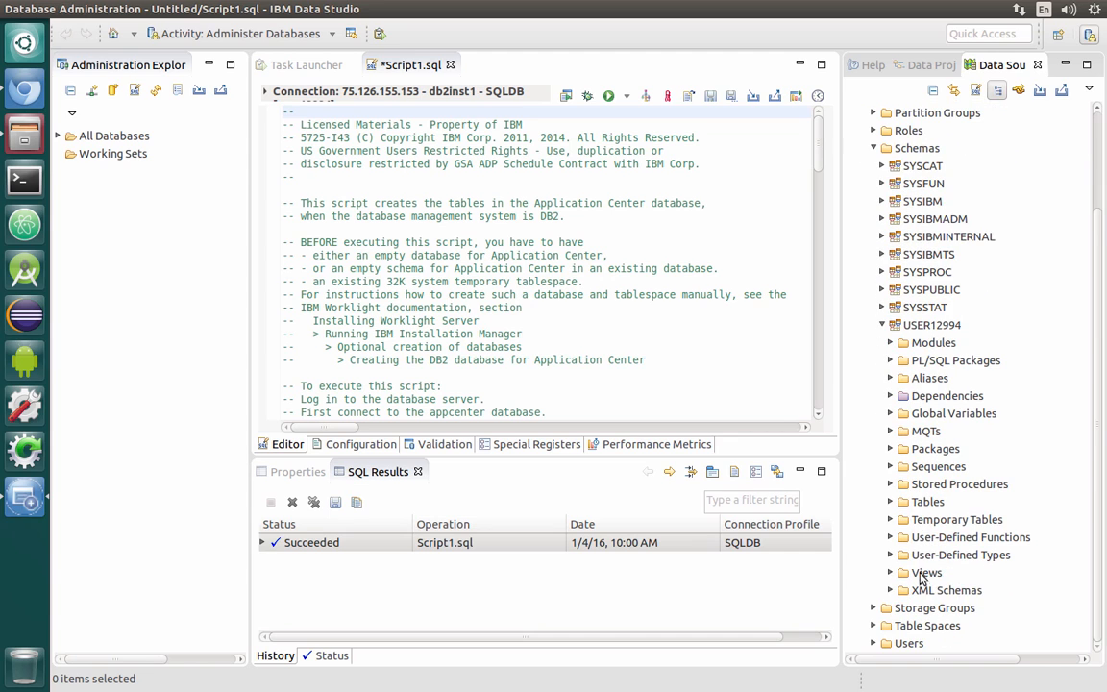
left_click(890, 501)
scroll(971, 540, "down", 6)
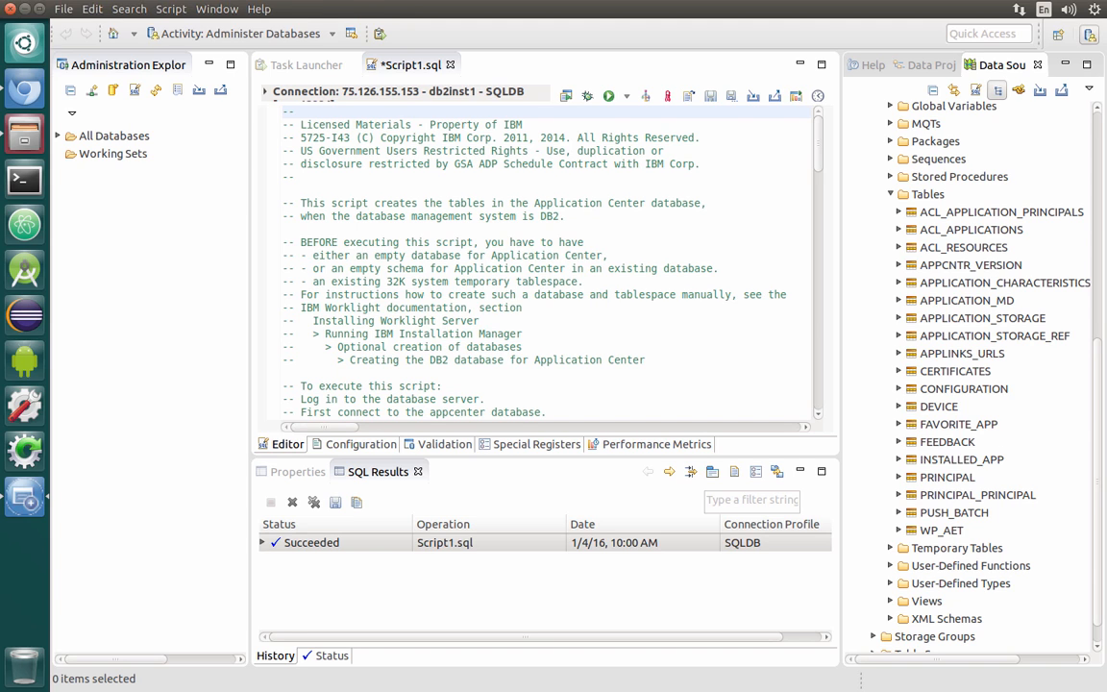
Exit Data Studio without saving Script1.sql, and close the file manager and browser windows
left_click(10, 11)
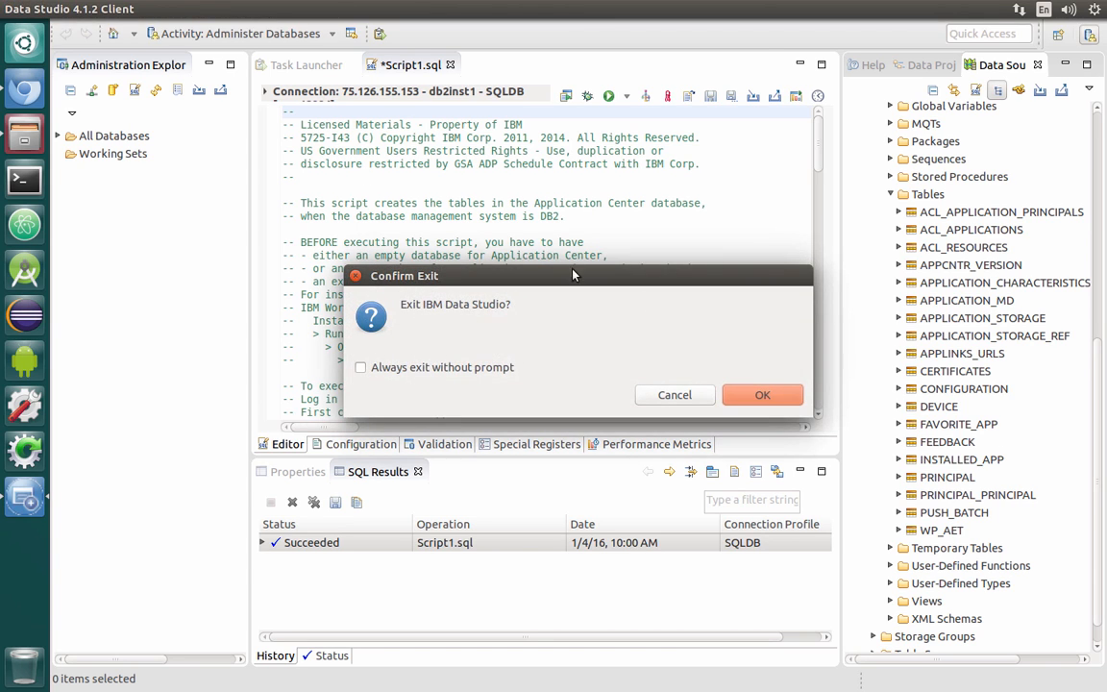
left_click(780, 400)
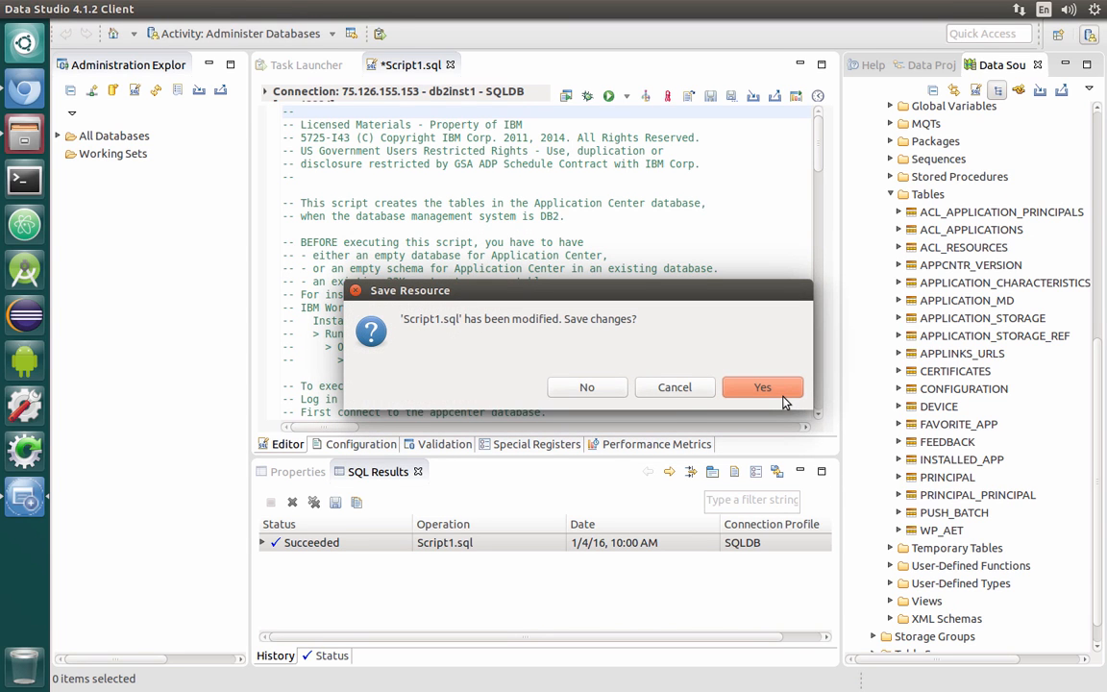
left_click(587, 387)
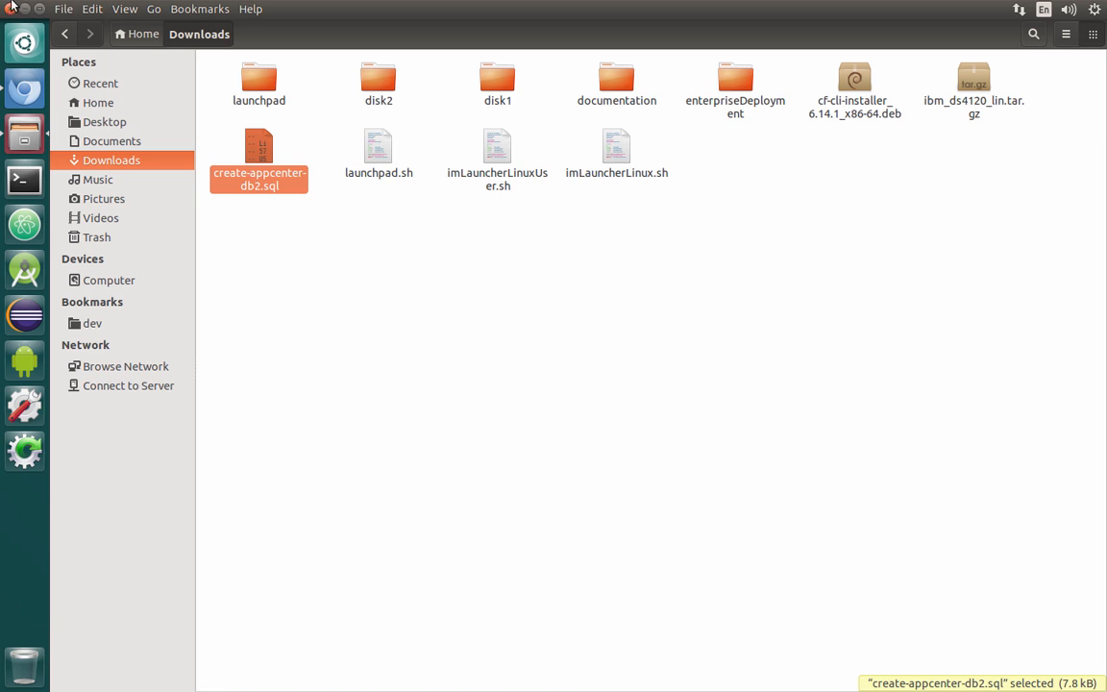
left_click(11, 9)
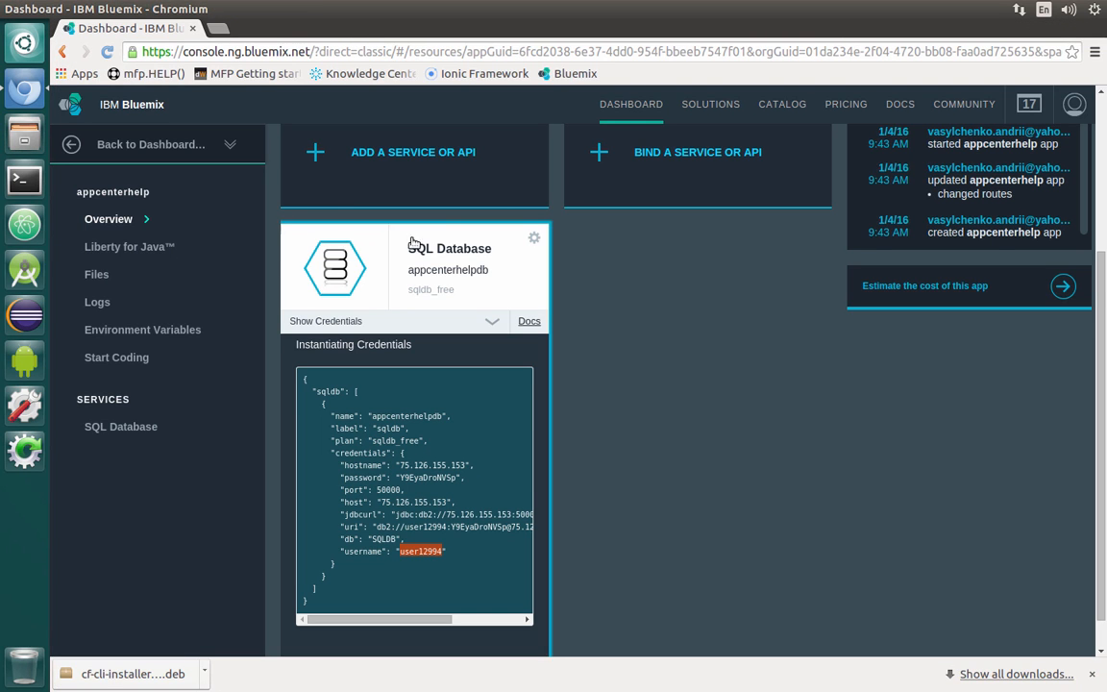
left_click(10, 9)
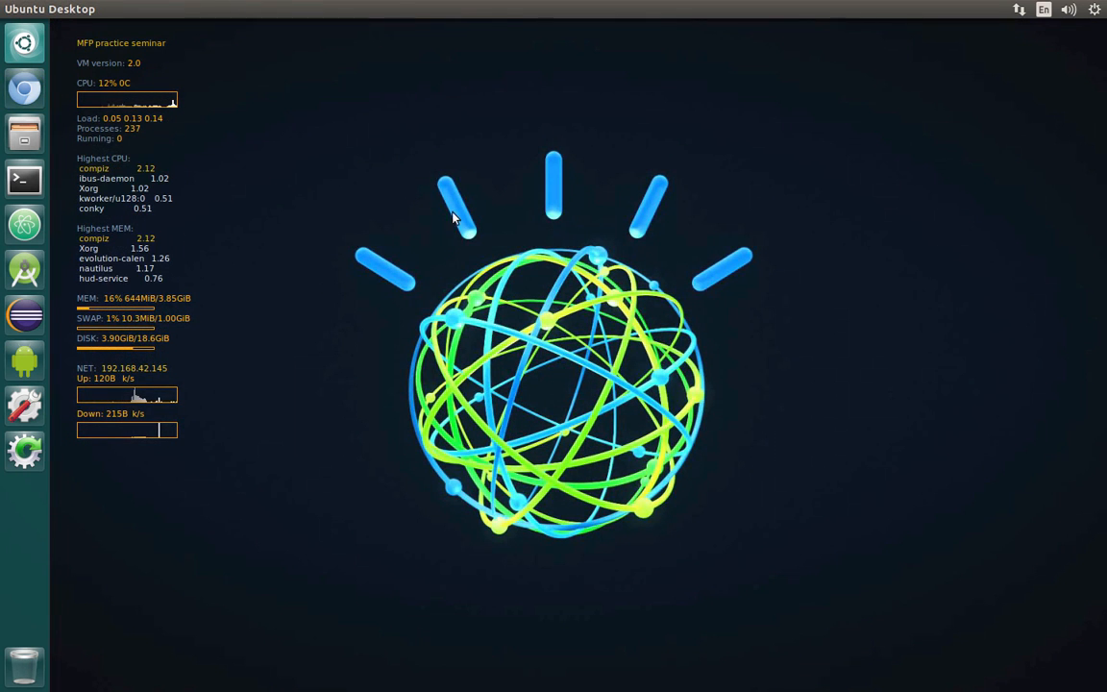